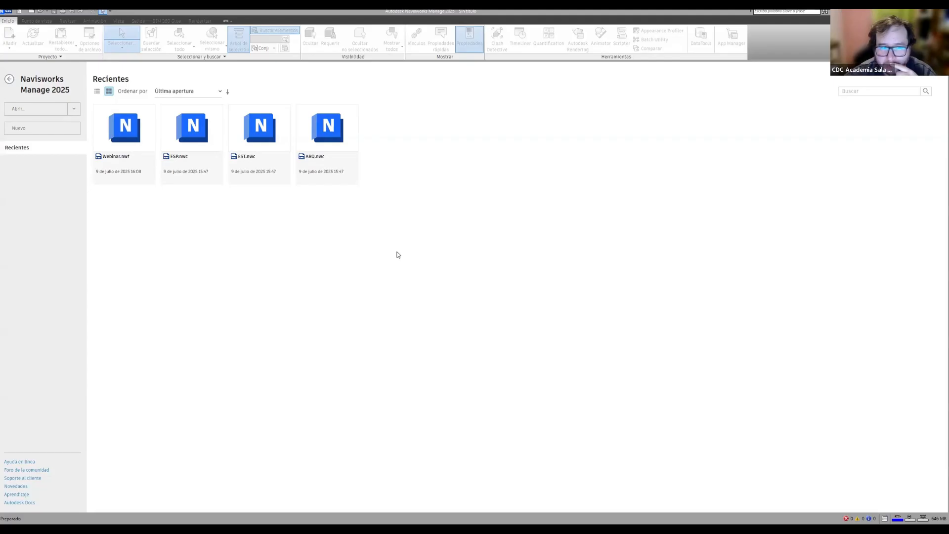
Step: Open the recent Webinar.nwf project and close the Buscar elementos and Conjuntos windows
left_click(125, 130)
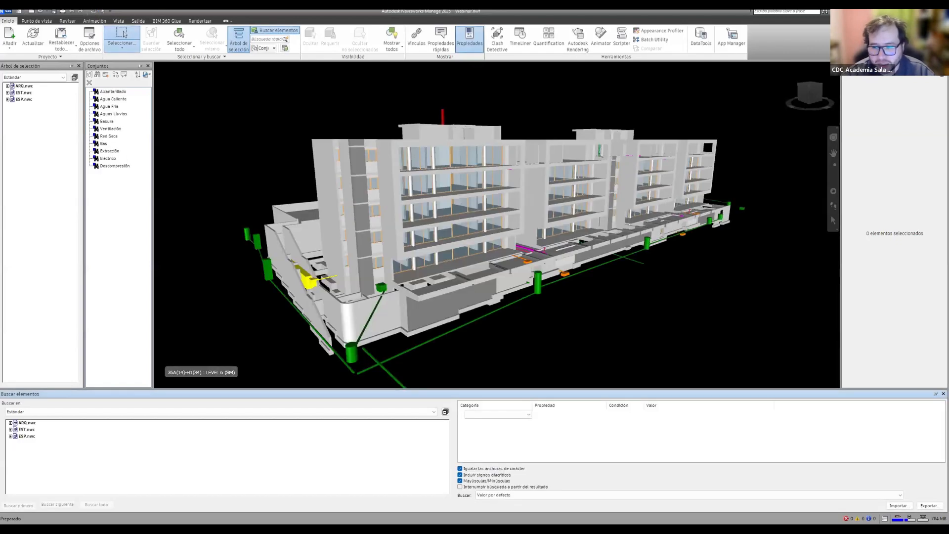
left_click(943, 394)
left_click(147, 66)
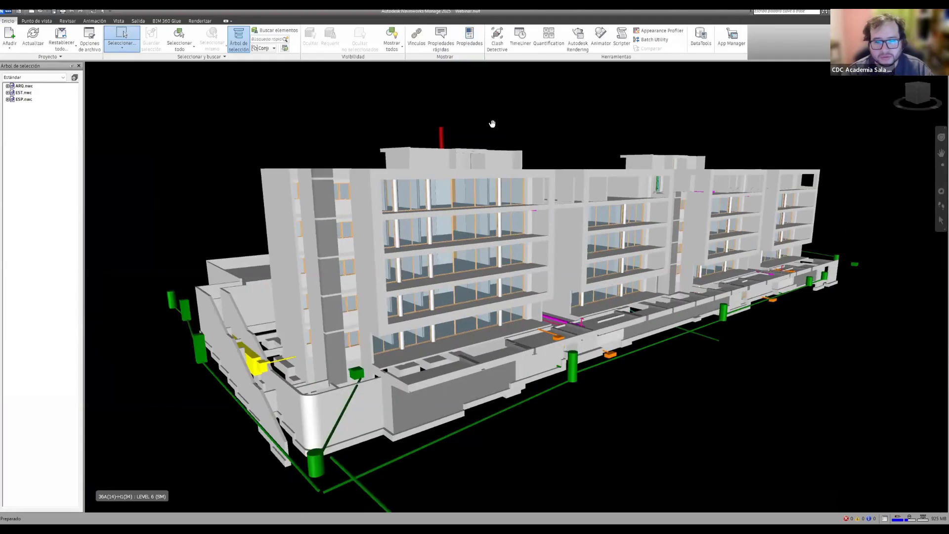
Step: Examine the exterior of the complete building model from near and far
middle_click_drag(506, 119, 490, 97)
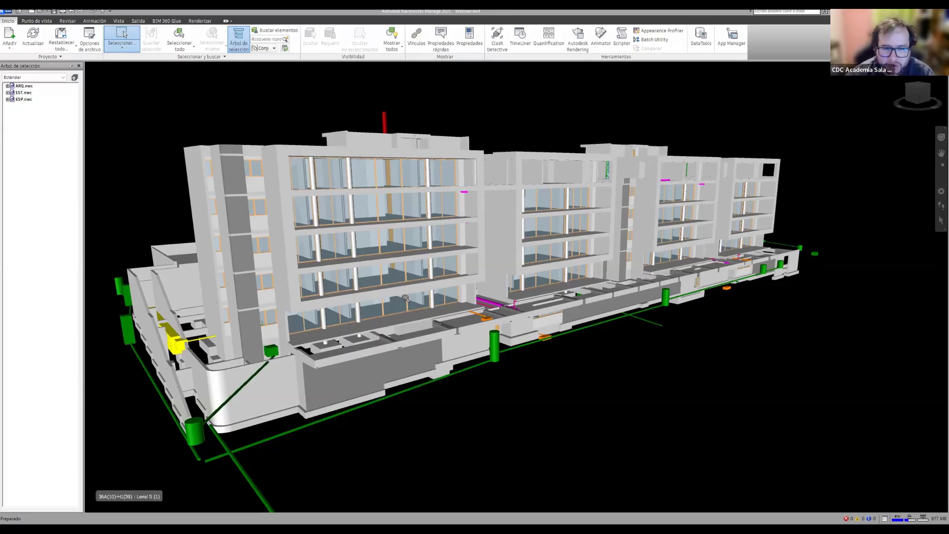
scroll(410, 303, "down", 6)
scroll(410, 303, "down", 2)
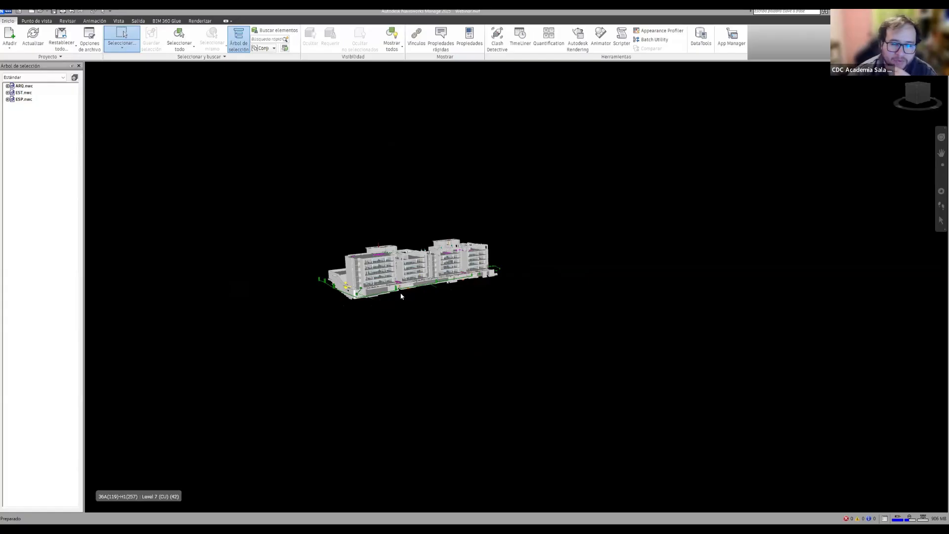
scroll(401, 296, "up", 4)
scroll(373, 242, "up", 5)
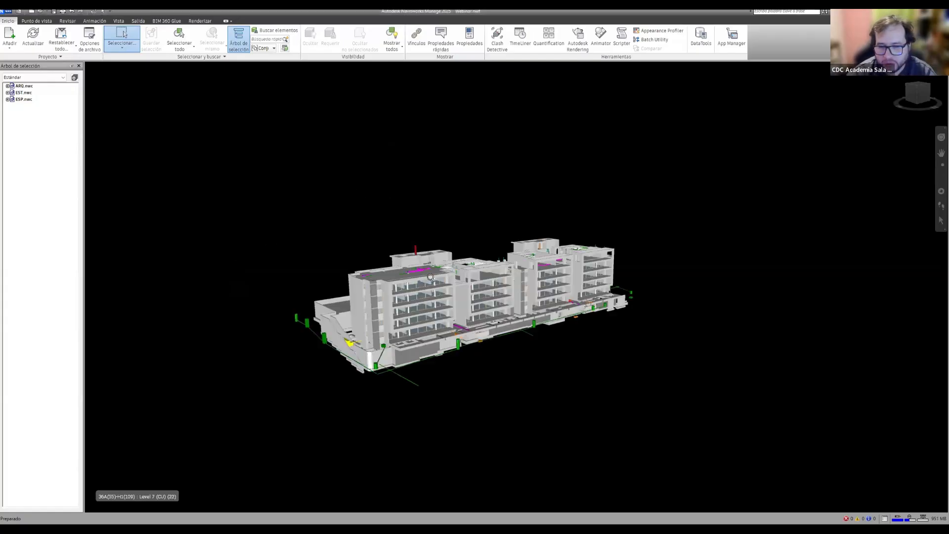
scroll(440, 304, "up", 3)
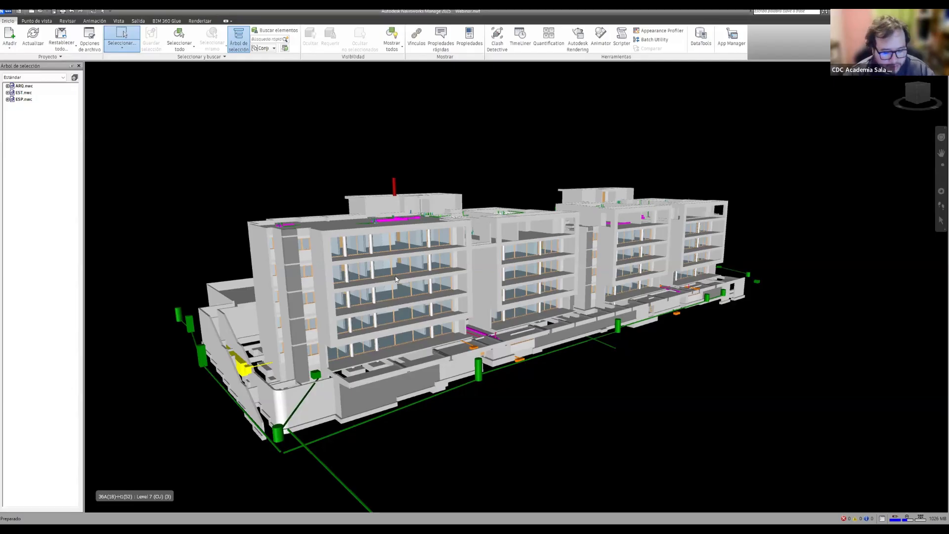
scroll(329, 295, "down", 5)
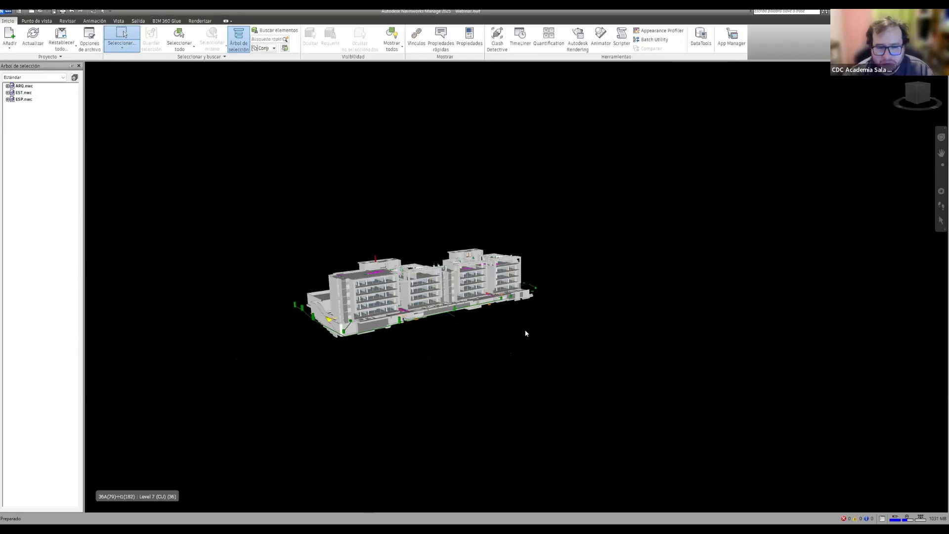
scroll(447, 323, "up", 5)
middle_click_drag(446, 322, 400, 265, "shift")
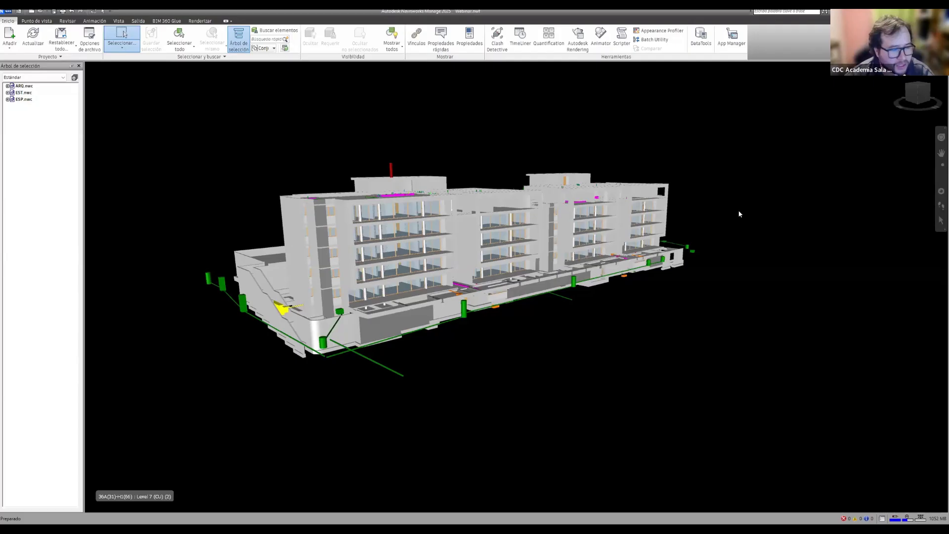
Step: Set the scene background mode to Graduado, keeping its default blue colours
right_click(764, 142)
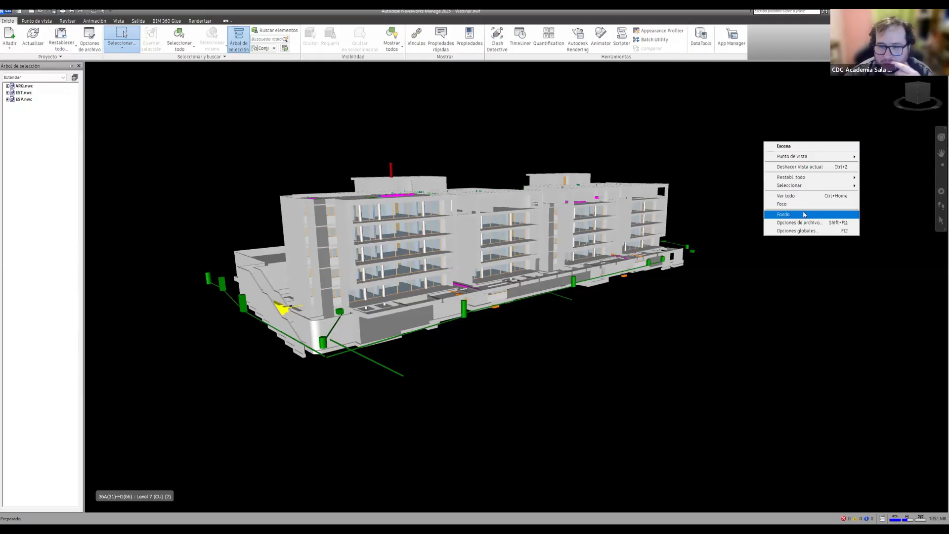
left_click(783, 214)
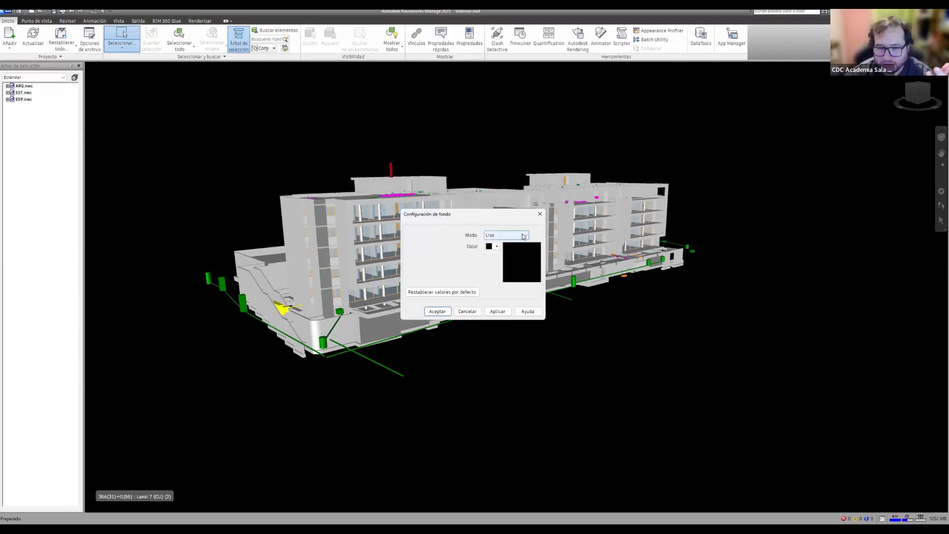
left_click(507, 236)
left_click(518, 251)
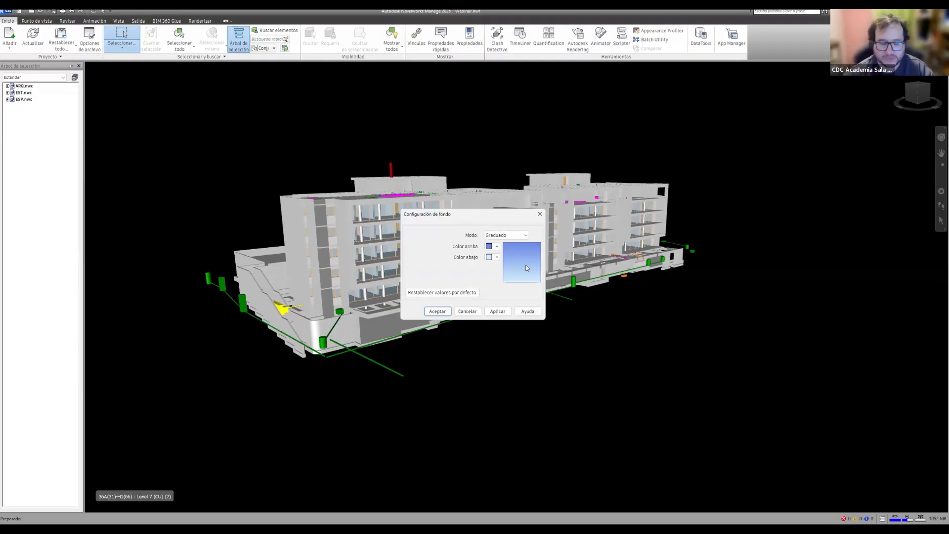
left_click(438, 311)
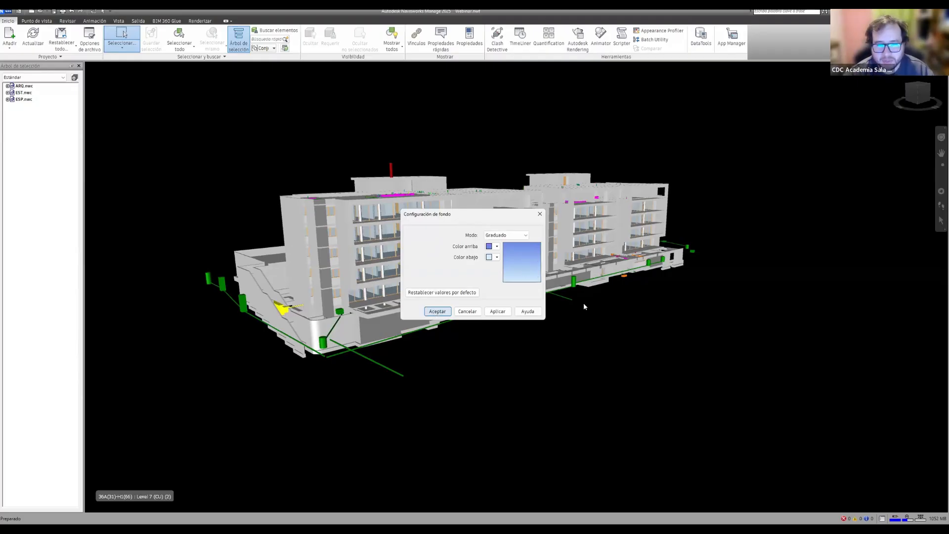
Step: Change the scene background mode to Horizonte with its default sky and ground colours
left_click_drag(712, 210, 732, 218)
middle_click_drag(732, 214, 709, 175, "shift")
right_click(709, 175)
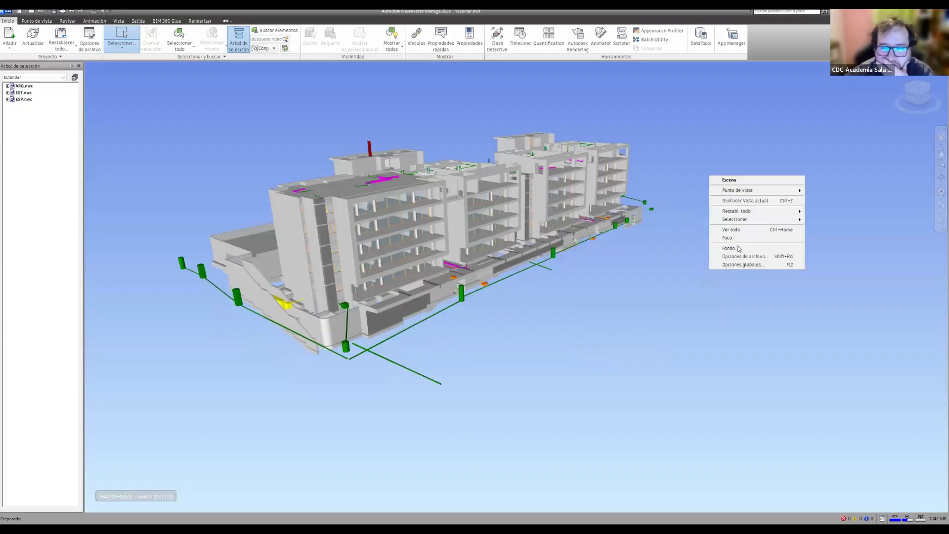
left_click(738, 246)
left_click(506, 235)
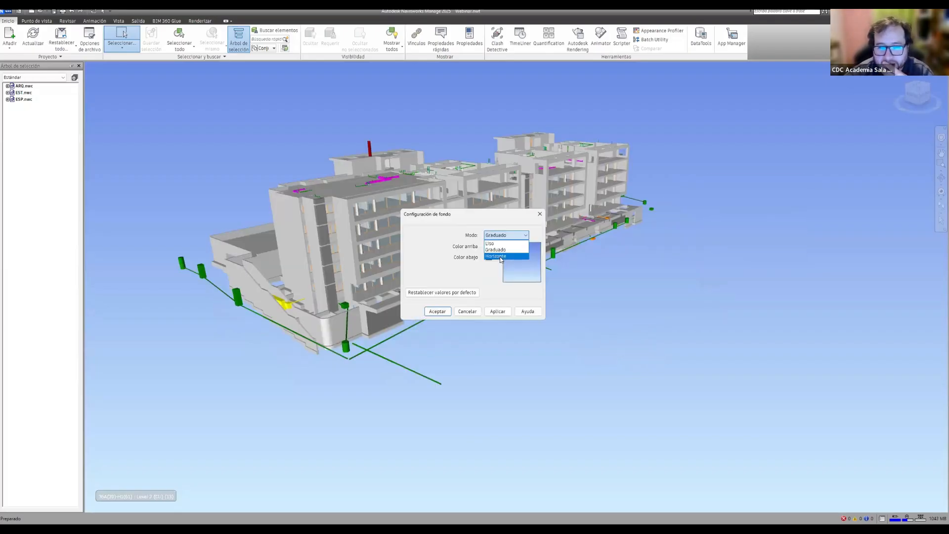
left_click(500, 256)
left_click(437, 312)
Step: Return the scene background to Liso mode with the plain black colour
middle_click_drag(630, 294, 595, 283, "shift")
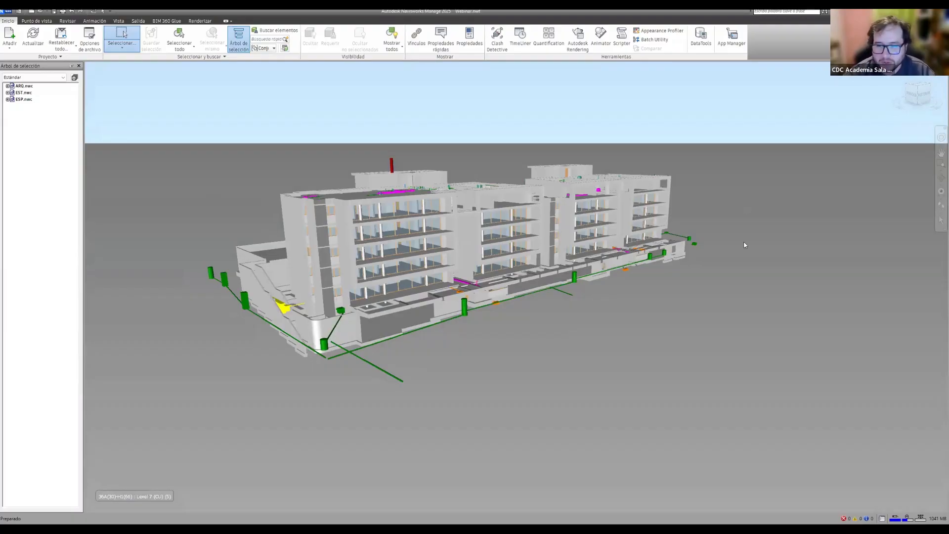
left_click(578, 265)
left_click(503, 235)
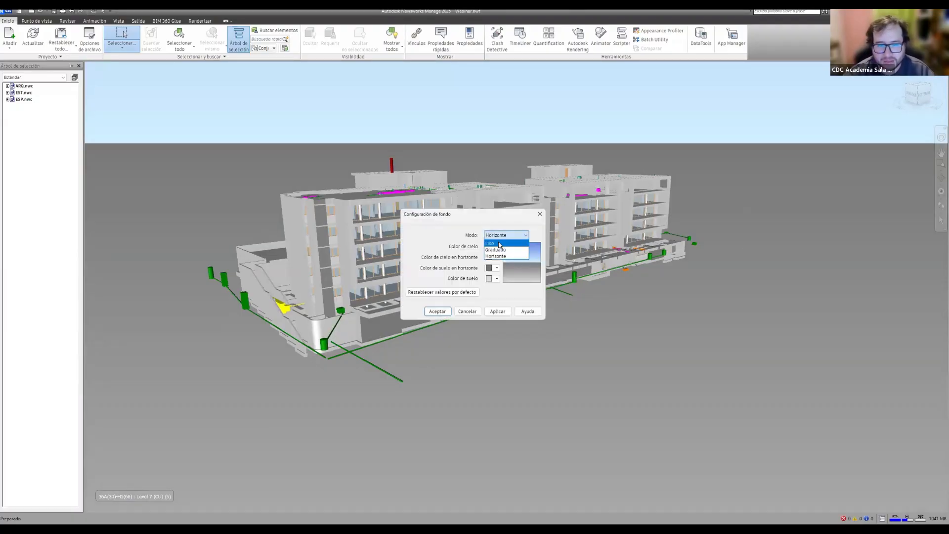
left_click(500, 244)
key("Return")
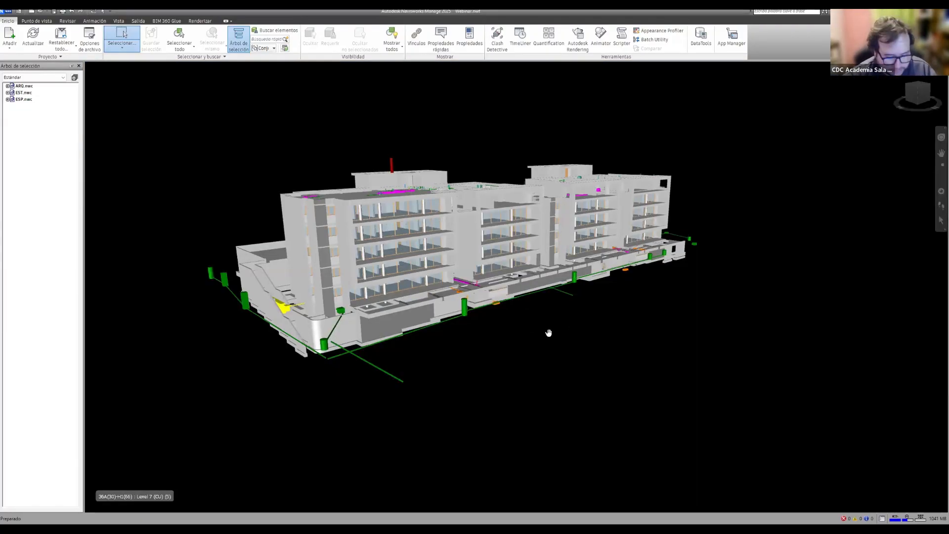
Step: Highlight the ARQ.nwc and ESP.nwc files alternately to see which elements belong to each discipline
middle_click_drag(545, 331, 532, 336)
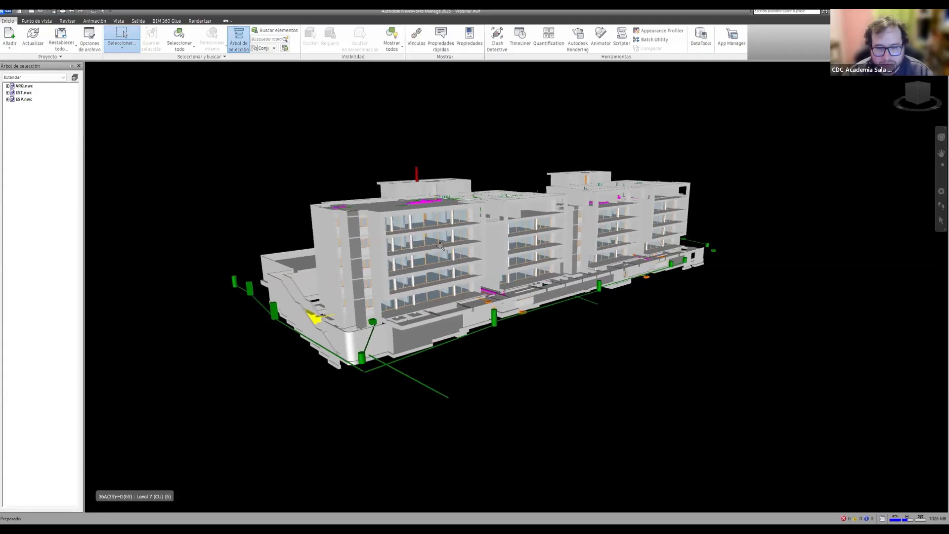
scroll(441, 246, "up", 3)
middle_click_drag(441, 276, 469, 269, "shift")
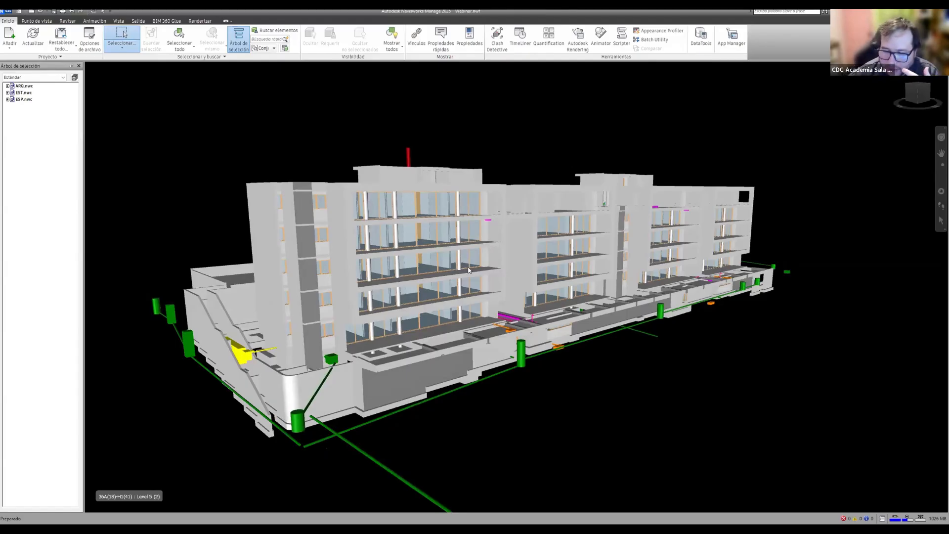
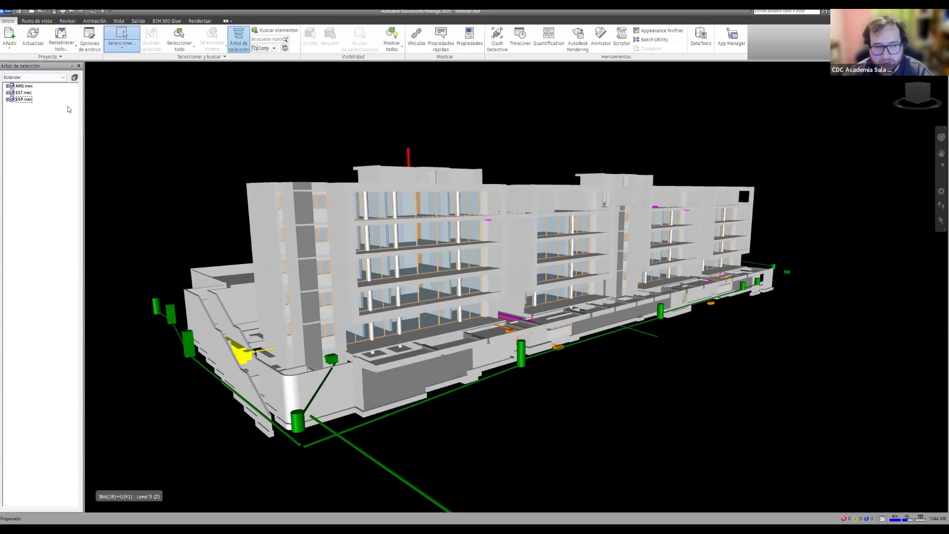
left_click(25, 86)
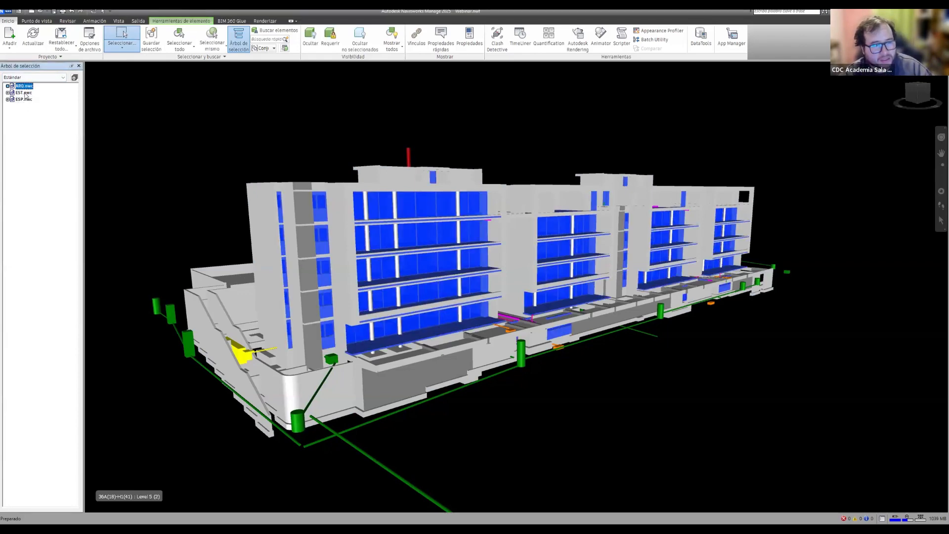
left_click(24, 100)
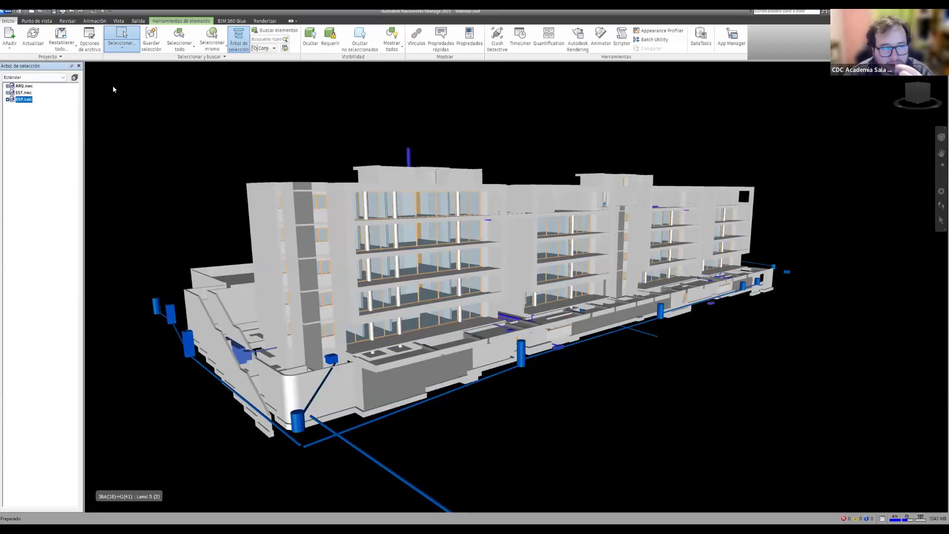
left_click(25, 86)
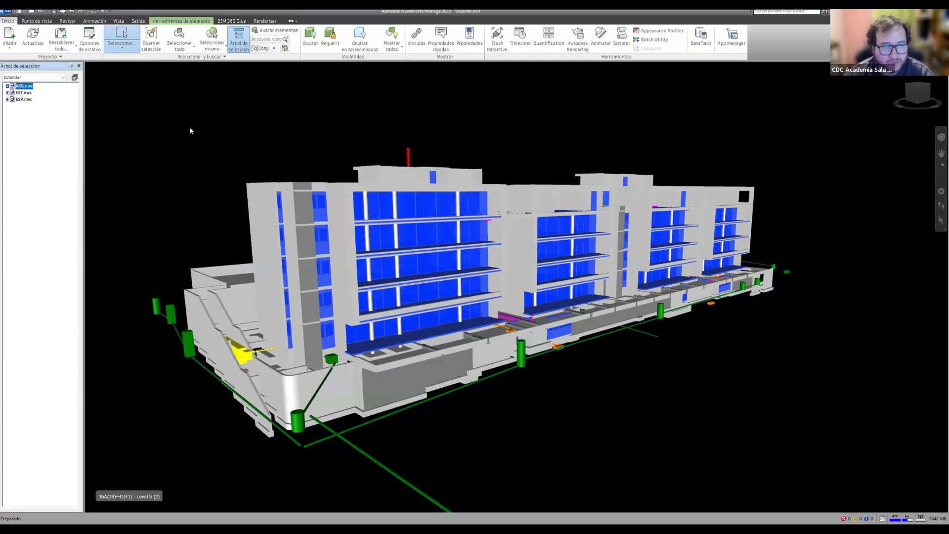
Step: Hide the EST.nwc and ESP.nwc files so only the ARQ.nwc model is displayed, and clear the selection
left_click(23, 93)
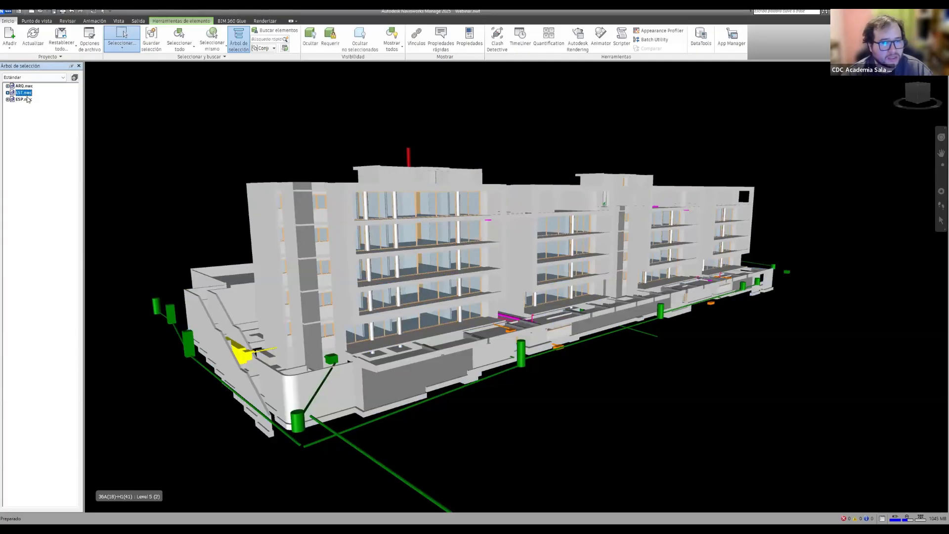
key("ctrl+h")
left_click(24, 99)
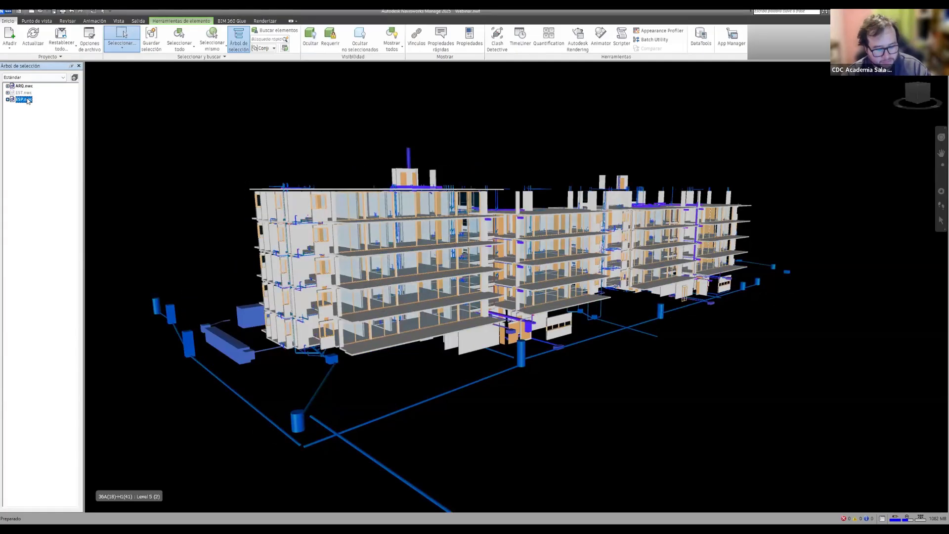
key("ctrl+h")
left_click(298, 120)
Step: Examine the isolated architectural model's facades, floor slabs and glazing, including the gap between the building blocks
scroll(362, 241, "up", 5)
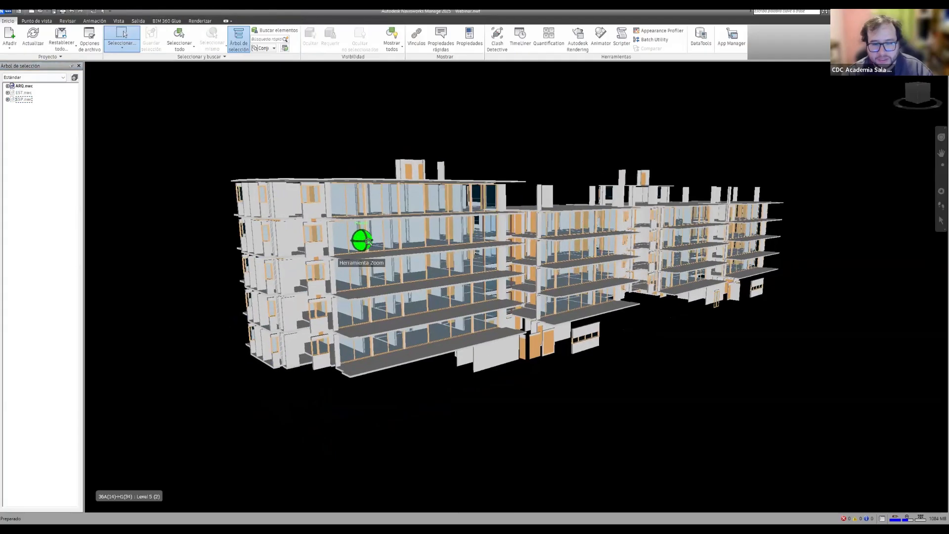
middle_click_drag(486, 251, 512, 250, "shift")
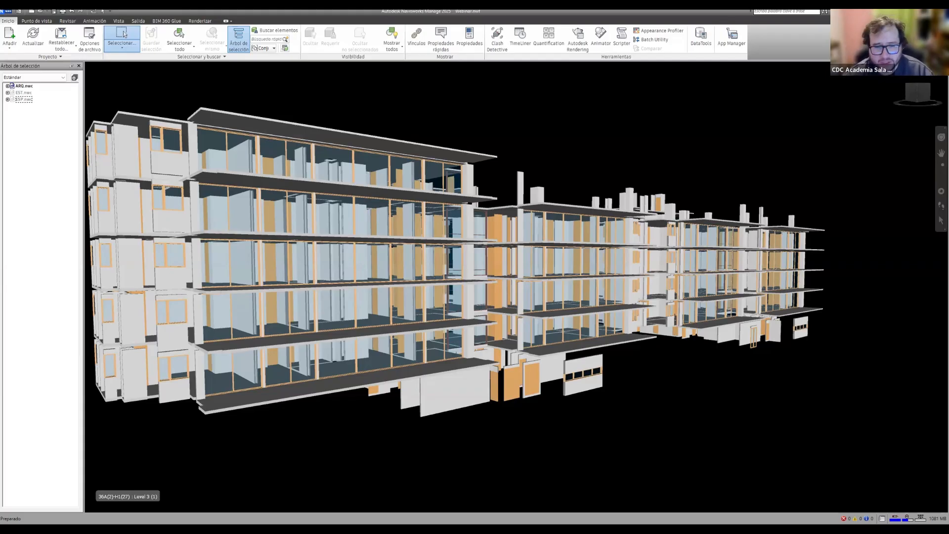
middle_click_drag(344, 280, 364, 291)
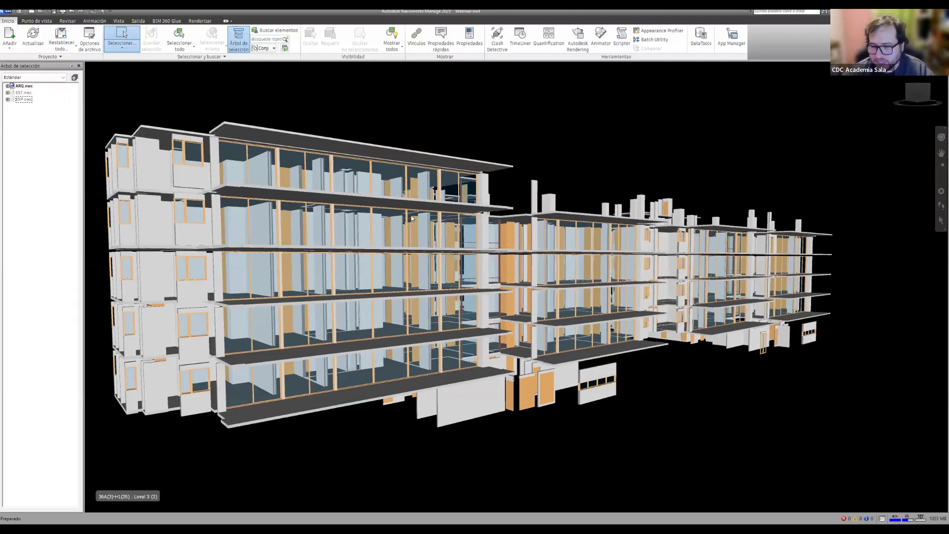
middle_click_drag(624, 326, 391, 304, "shift")
middle_click_drag(830, 277, 527, 269)
scroll(527, 269, "up", 2)
scroll(526, 269, "up", 5)
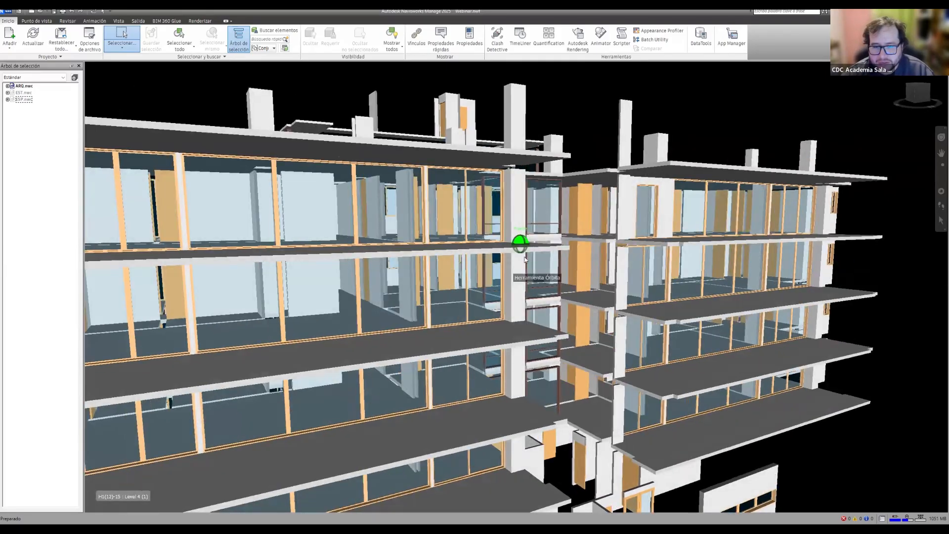
middle_click_drag(559, 261, 448, 257)
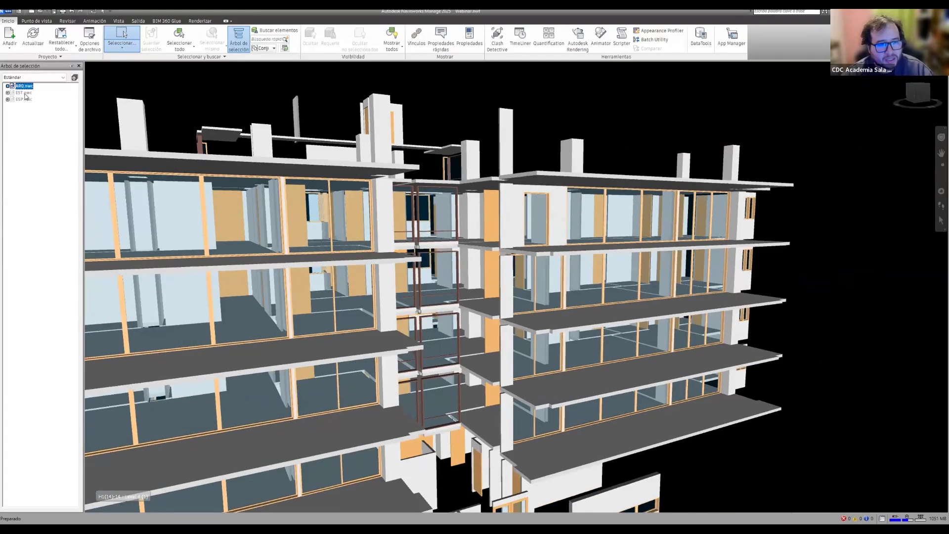
Step: Unhide EST.nwc and hide ARQ.nwc to display the structural model alone, and inspect the whole structure
left_click(24, 93)
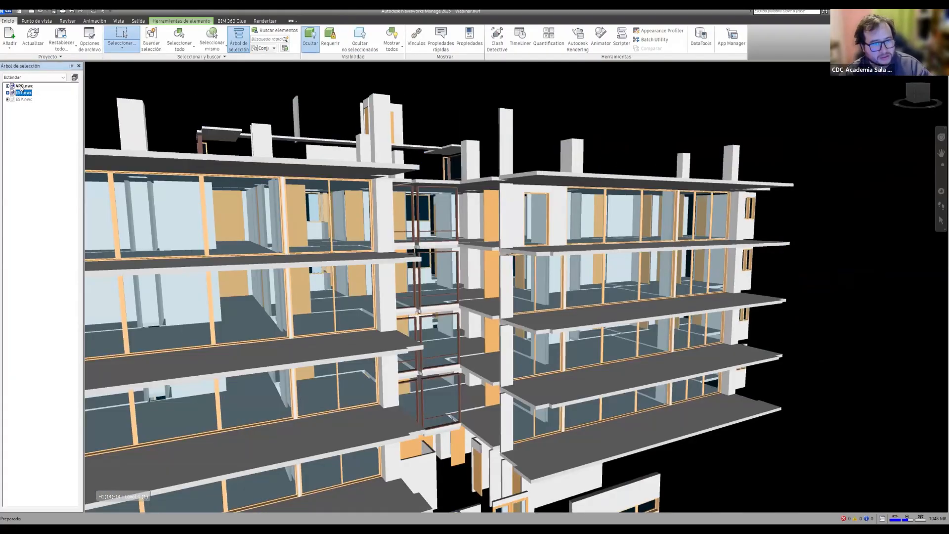
key("ctrl+h")
left_click(21, 86)
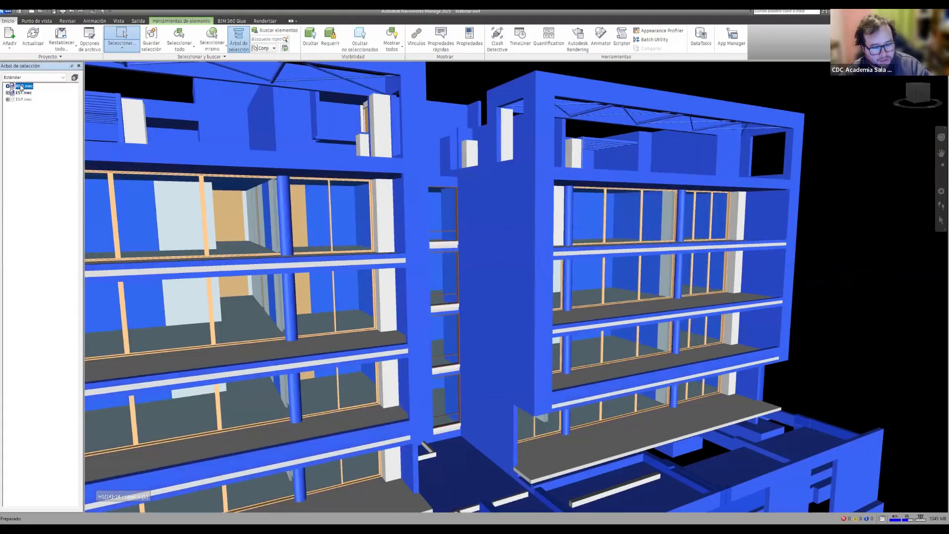
key("ctrl+h")
scroll(587, 309, "down", 5)
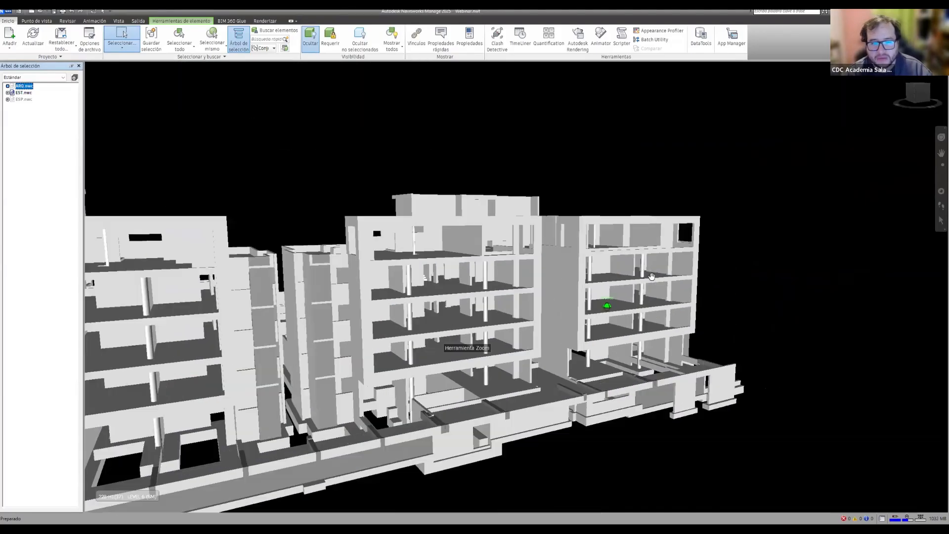
scroll(488, 286, "up", 5)
scroll(488, 286, "down", 3)
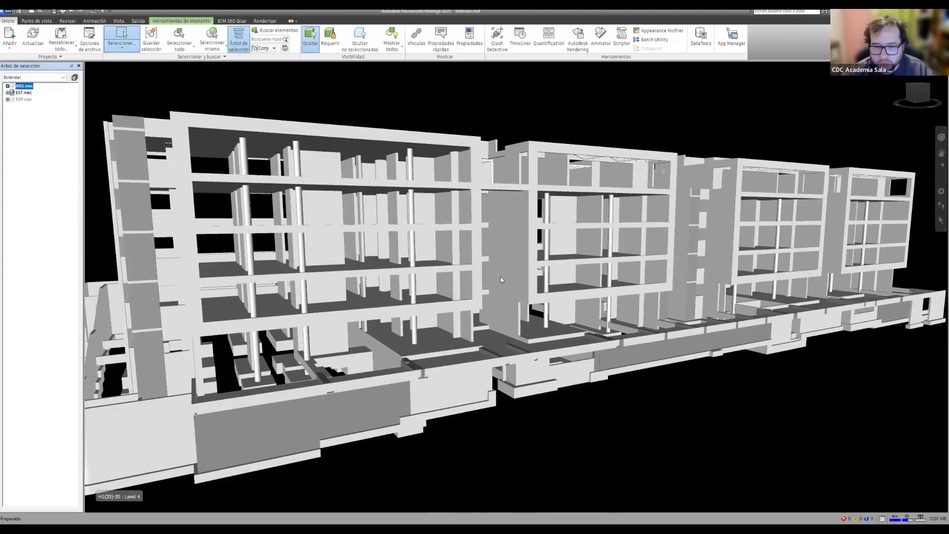
scroll(424, 277, "down", 3)
middle_click_drag(395, 265, 454, 277, "shift")
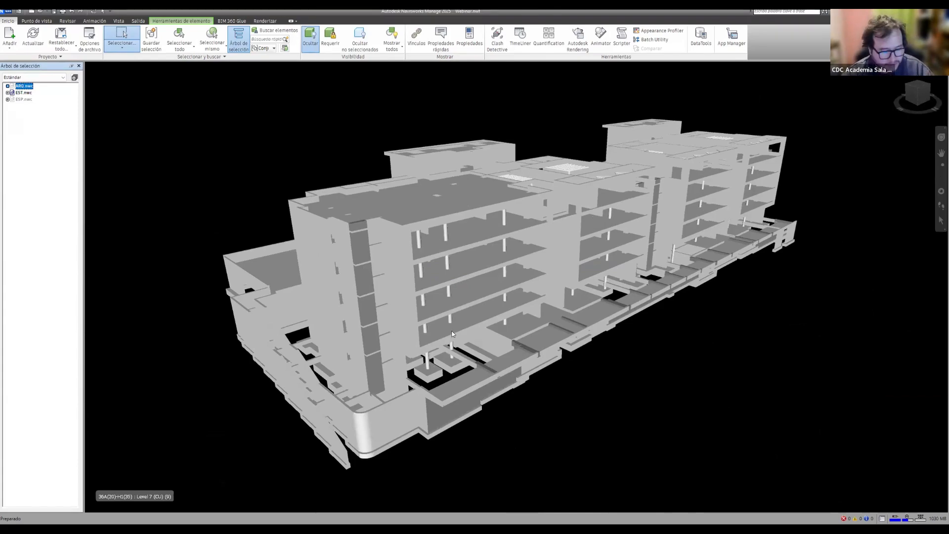
Step: Hide EST.nwc and unhide ESP.nwc to display the services model alone, and clear the selection
middle_click_drag(453, 333, 475, 302, "shift")
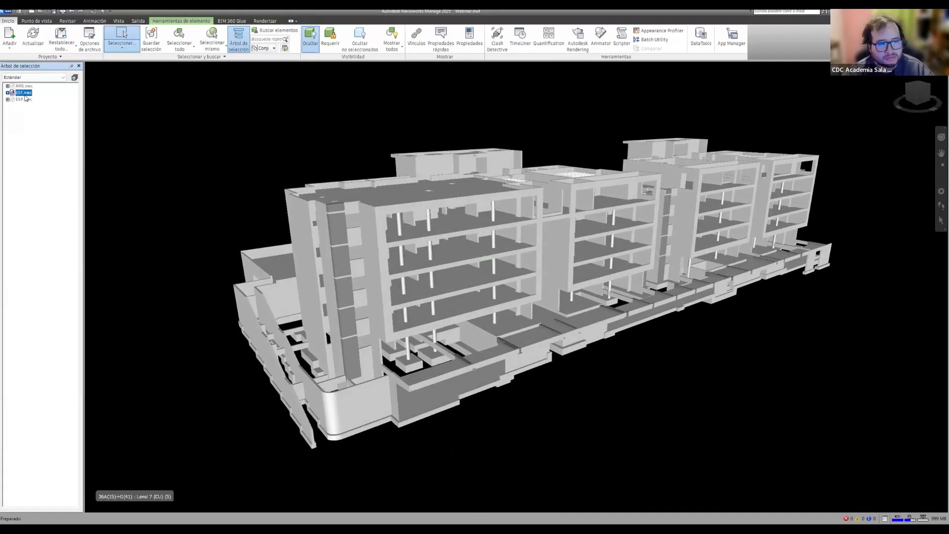
left_click(23, 93)
key("ctrl+h")
left_click(24, 100)
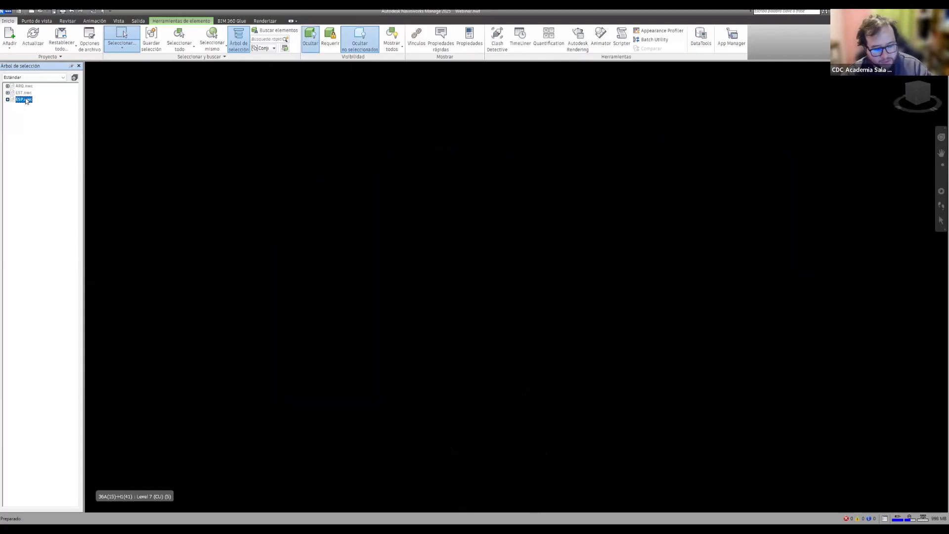
key("ctrl+h")
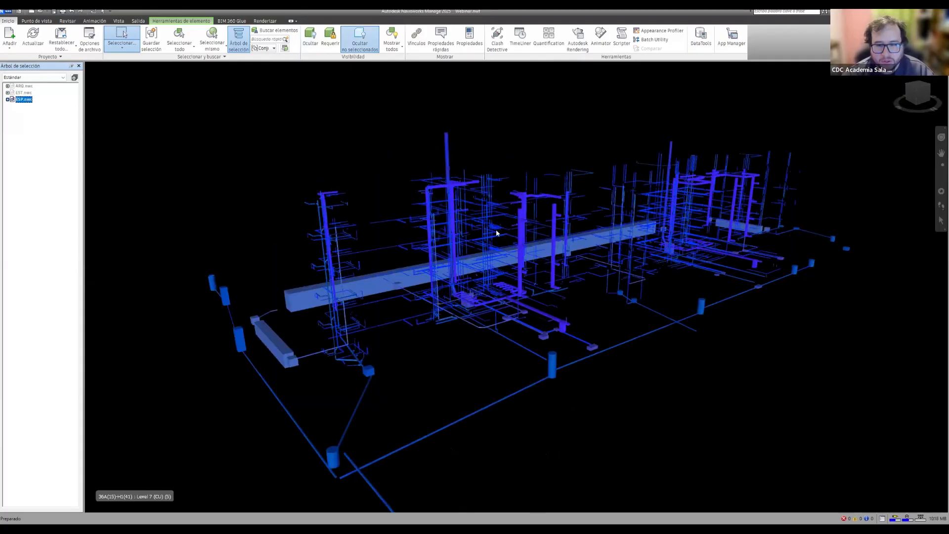
left_click(582, 302)
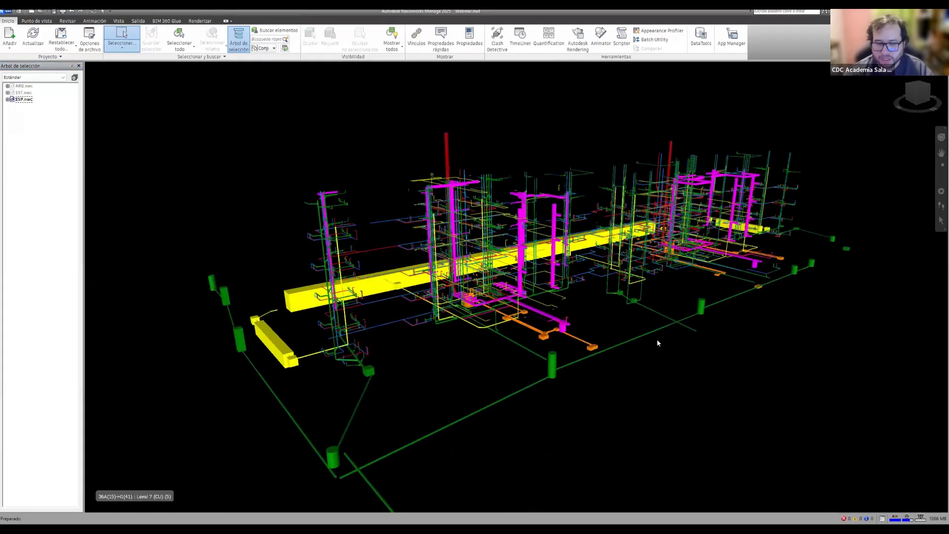
middle_click_drag(658, 343, 624, 342)
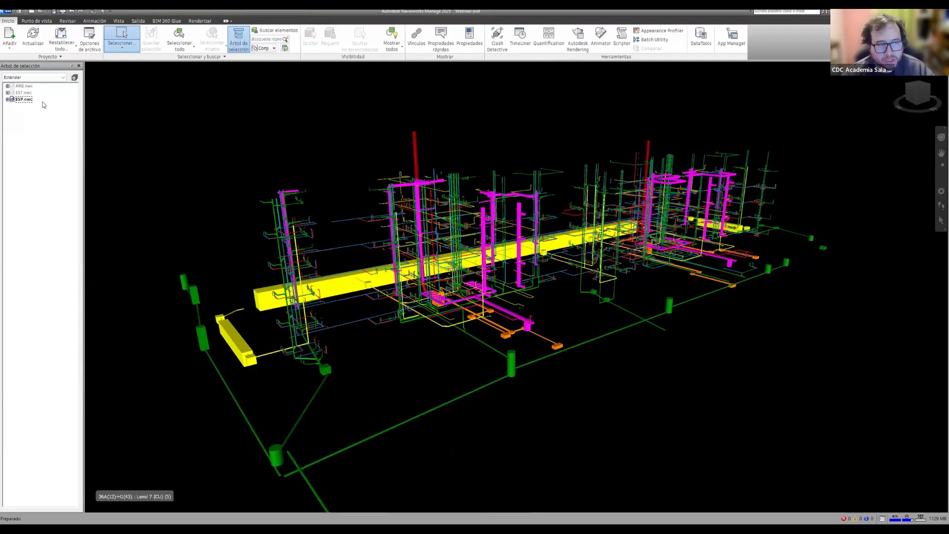
Step: Highlight the ESP.nwc file to identify its elements, clear the highlight, and inspect the pipe networks at the near end of the building
left_click(24, 100)
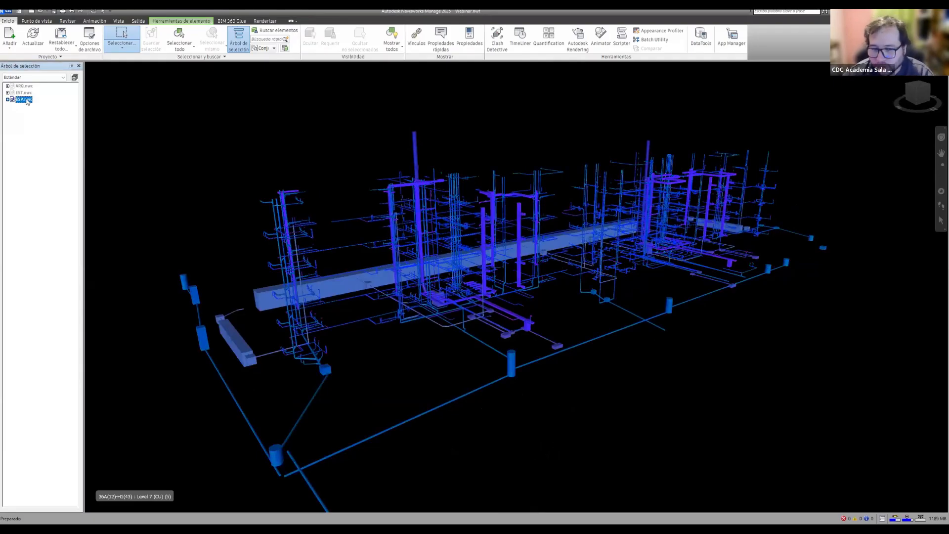
left_click(252, 94)
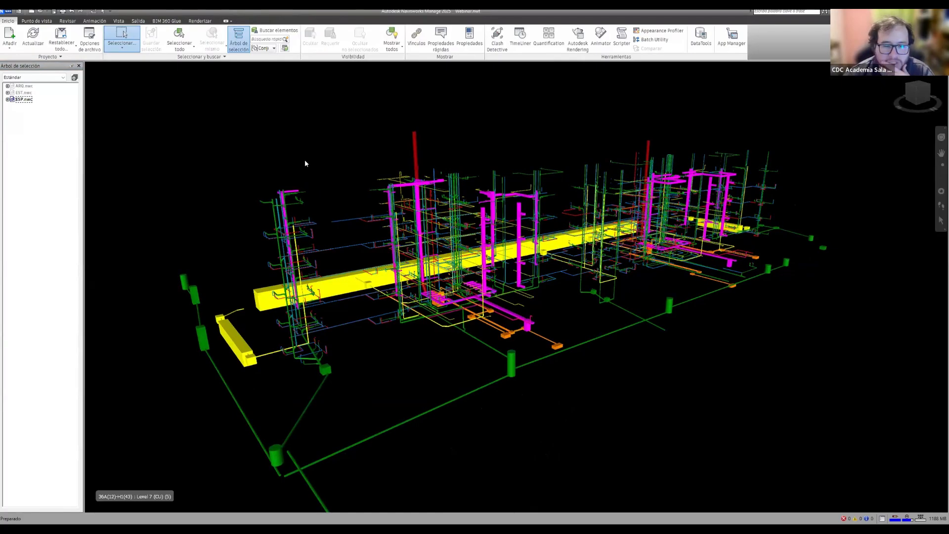
scroll(297, 345, "up", 4)
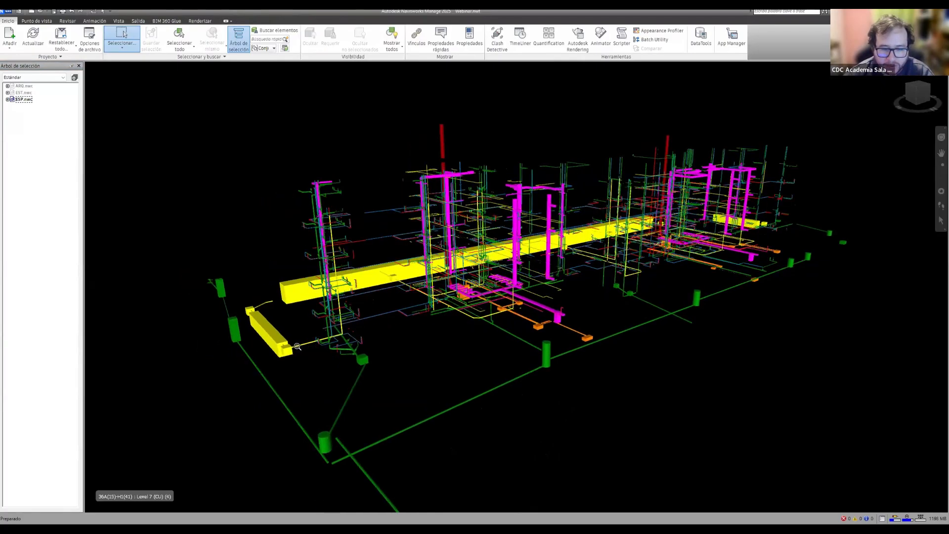
scroll(299, 346, "up", 1)
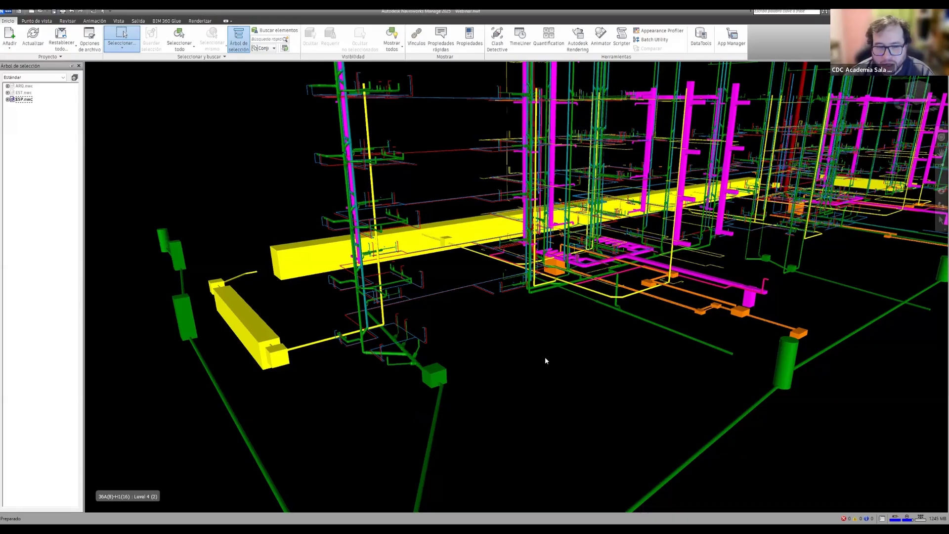
left_click(25, 103)
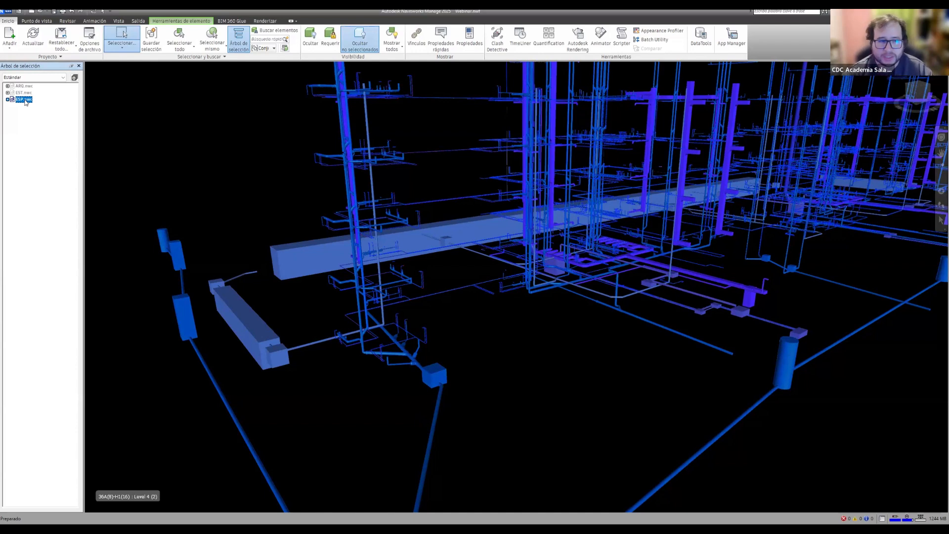
left_click(217, 155)
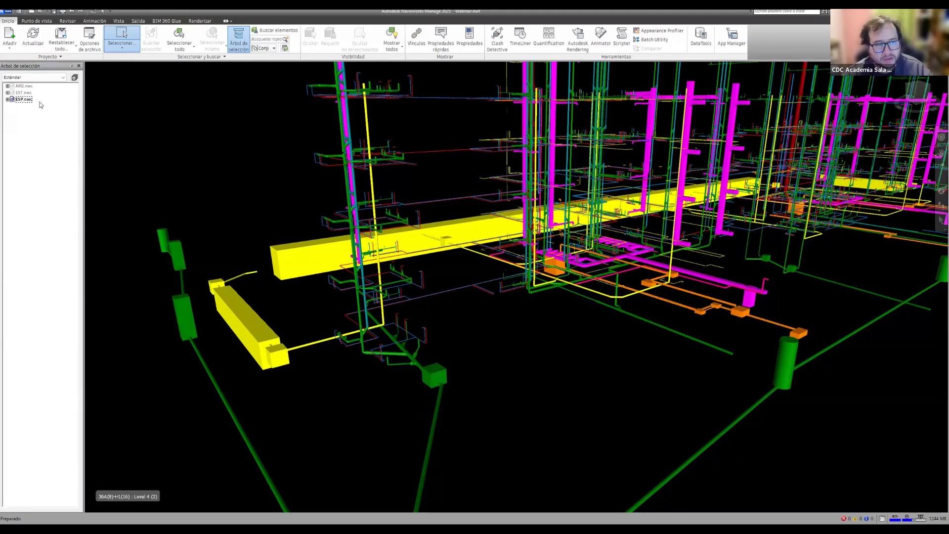
left_click(24, 100)
left_click(235, 154)
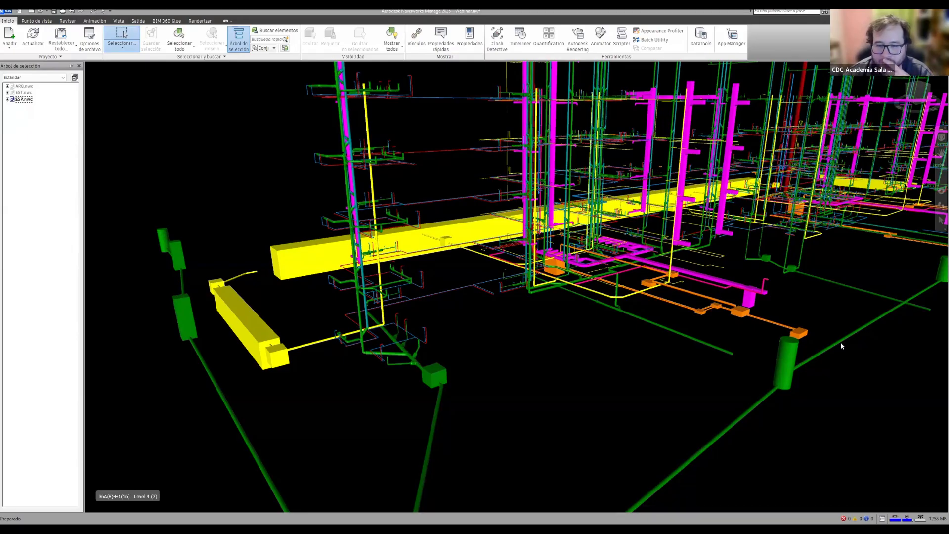
Step: Examine the overall layout of the colour-coded services networks along the whole length of the building
scroll(498, 280, "down", 3)
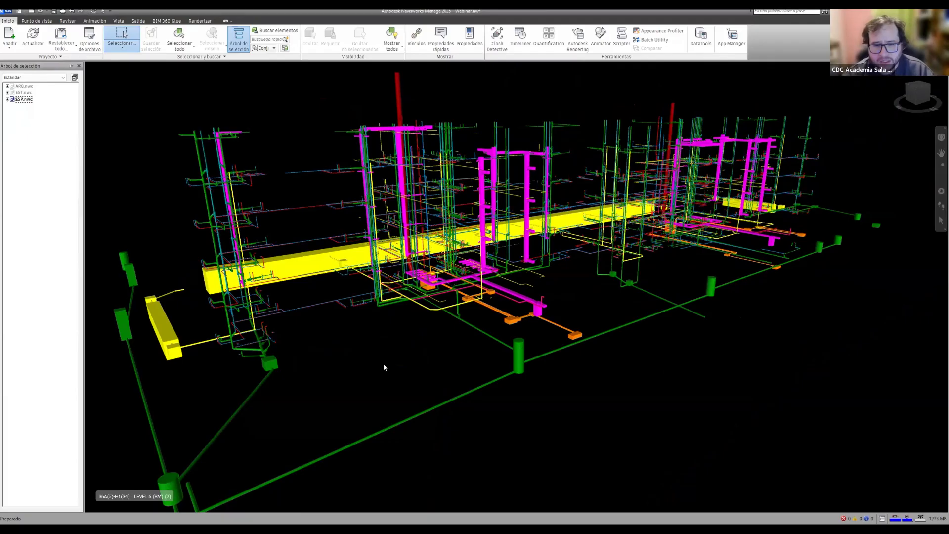
middle_click_drag(451, 346, 452, 329)
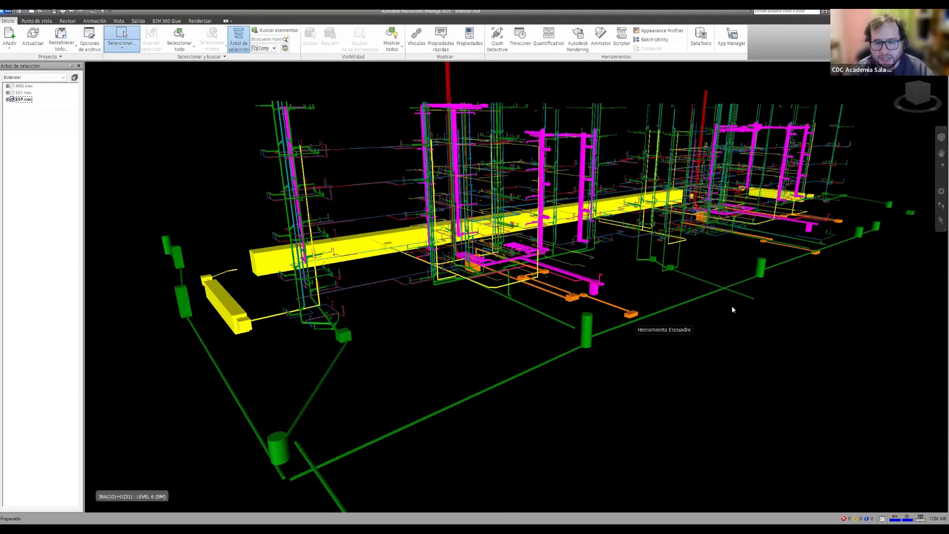
middle_click_drag(732, 305, 589, 353)
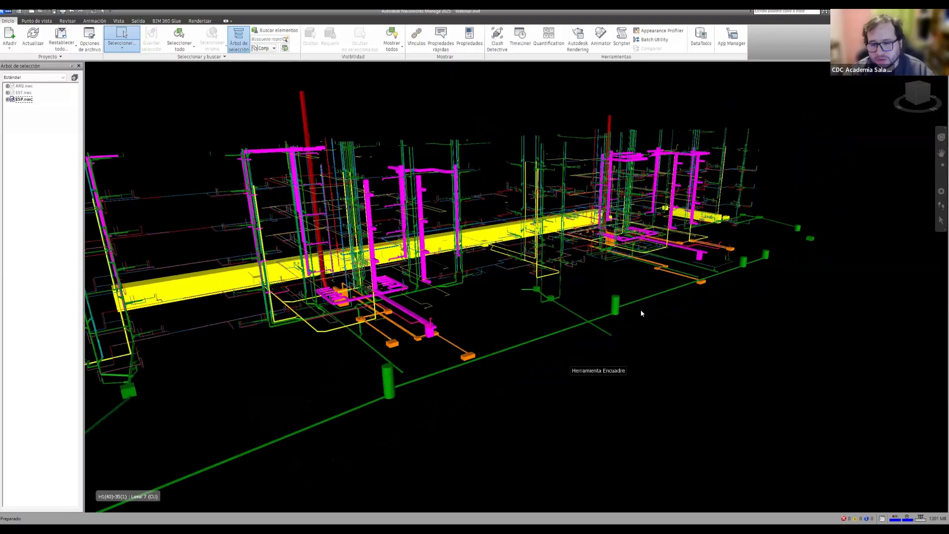
middle_click_drag(645, 302, 634, 298)
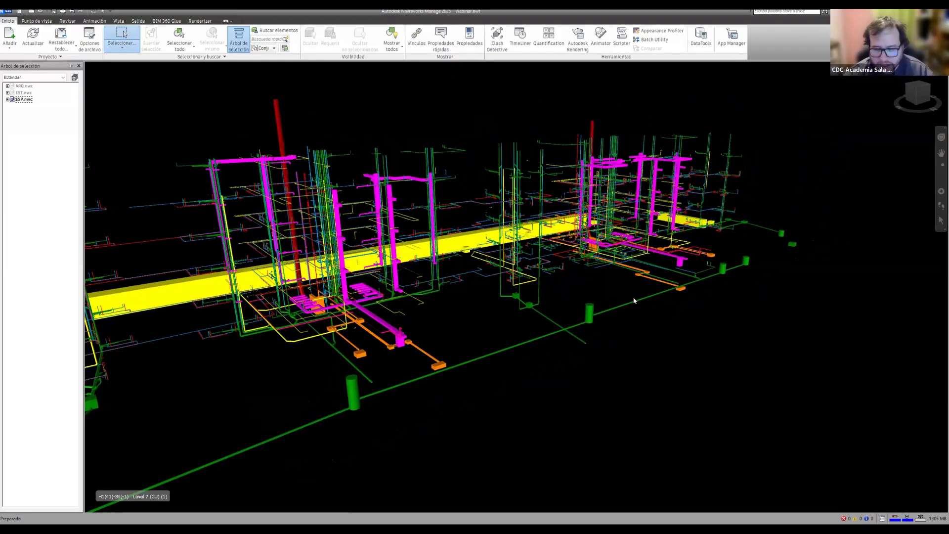
left_click_drag(602, 293, 602, 296)
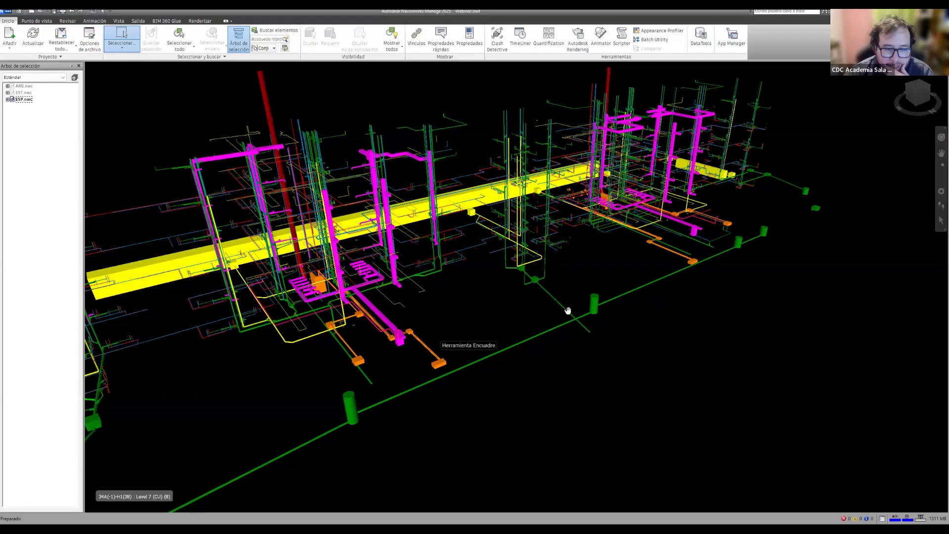
middle_click_drag(579, 306, 577, 297)
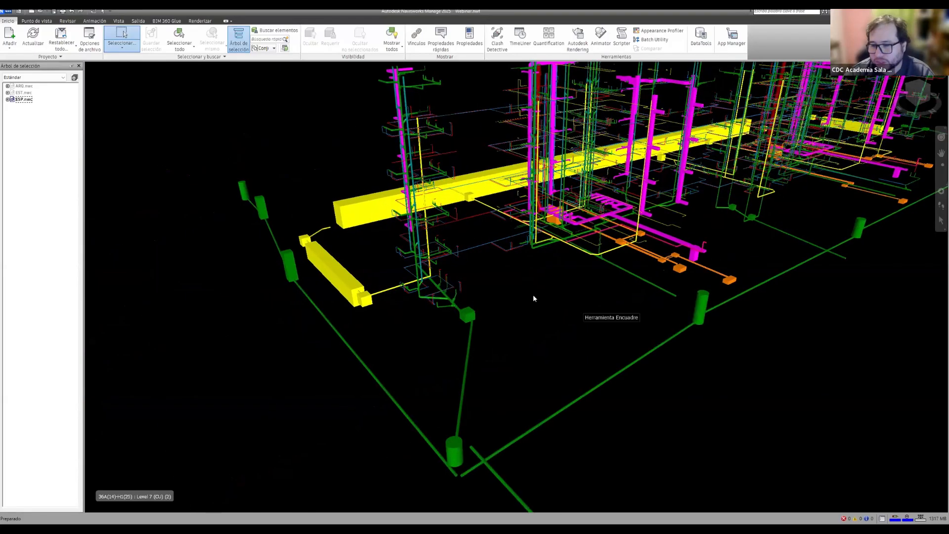
scroll(604, 305, "up", 2)
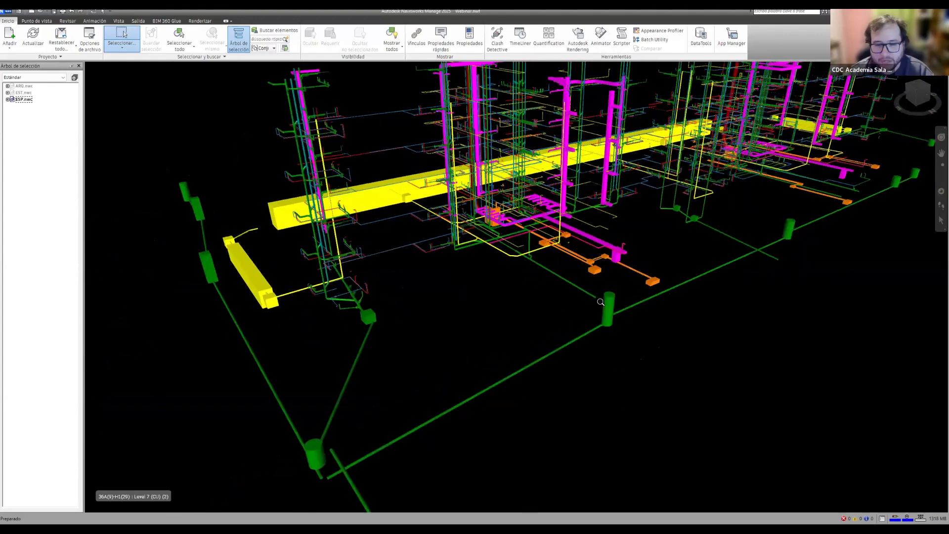
Step: Inspect the green perimeter pipeline, its cylindrical chambers and junction boxes up close, return to the whole services model, and briefly highlight ESP.nwc
scroll(595, 300, "up", 4)
middle_click_drag(578, 322, 402, 334, "shift")
middle_click_drag(644, 281, 509, 283)
scroll(642, 268, "down", 1)
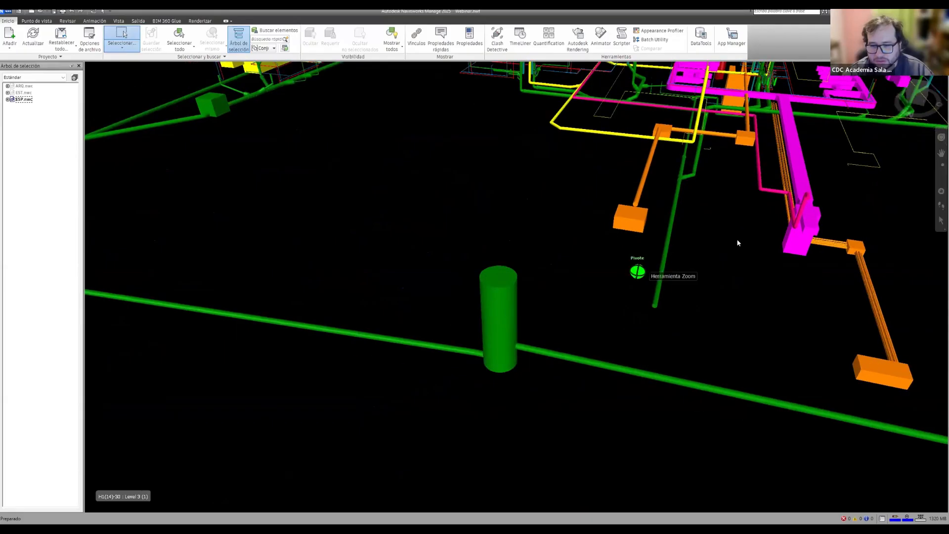
middle_click_drag(642, 268, 586, 249, "shift")
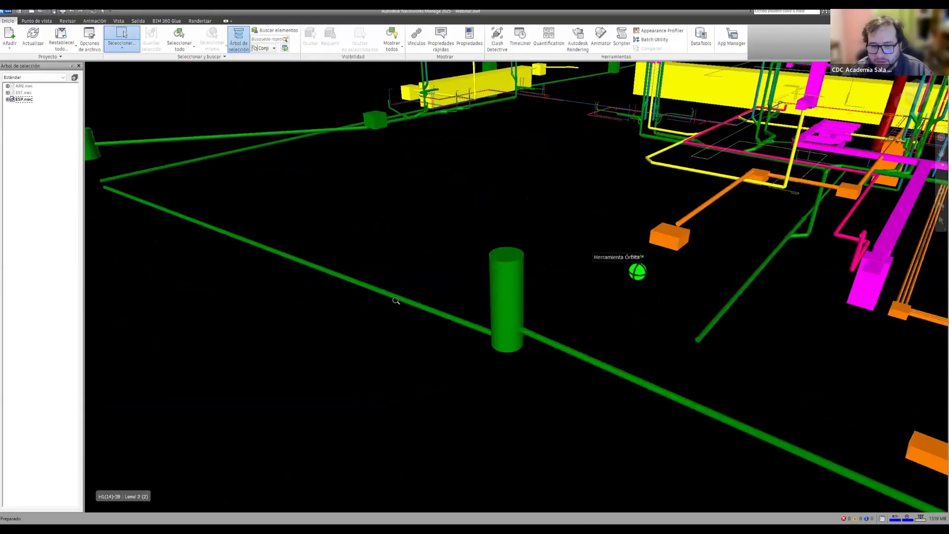
middle_click_drag(449, 356, 407, 271, "shift")
scroll(403, 283, "down", 2)
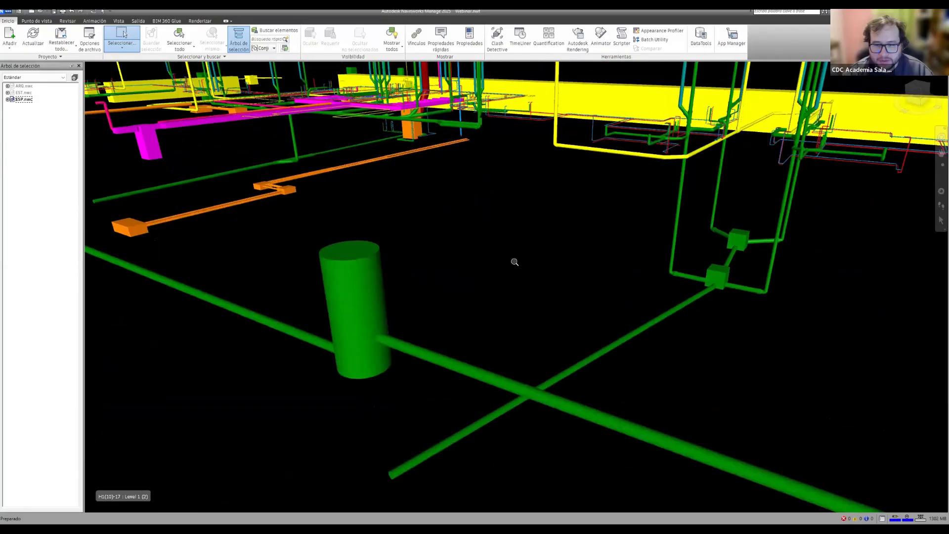
scroll(435, 306, "down", 3)
mouse_move(435, 306)
middle_mouse_down("shift")
mouse_move(490, 274)
mouse_move(490, 288)
middle_mouse_up("shift")
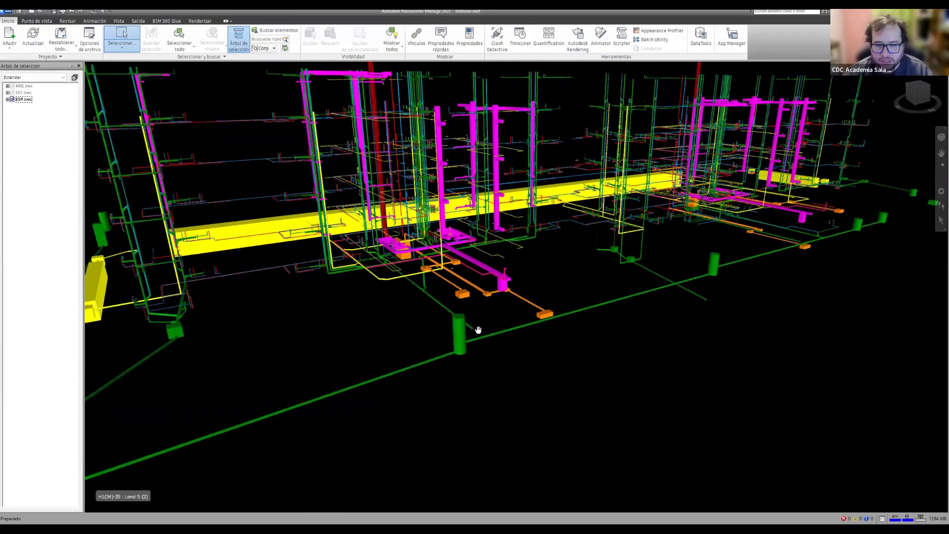
middle_click_drag(479, 330, 483, 335)
scroll(527, 301, "down", 2)
middle_click_drag(522, 265, 523, 307)
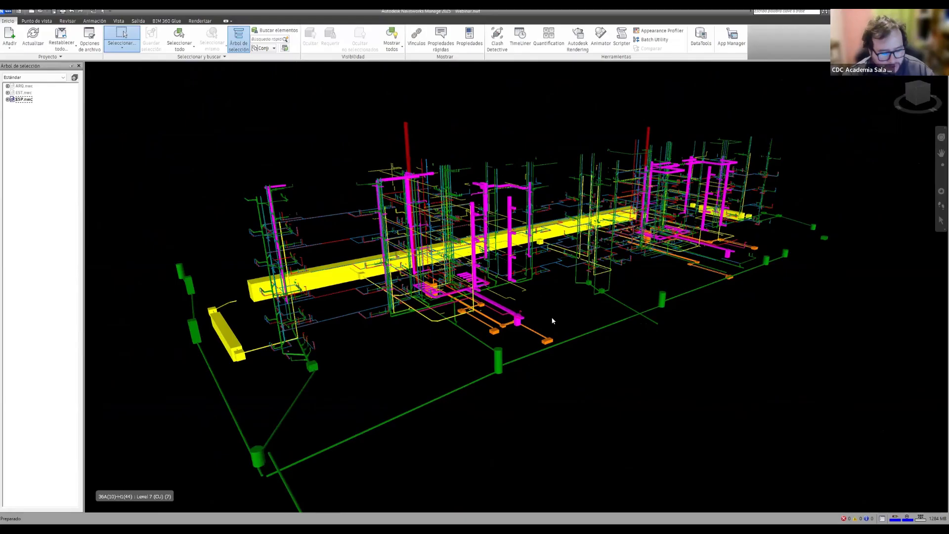
left_click(30, 99)
left_click(311, 130)
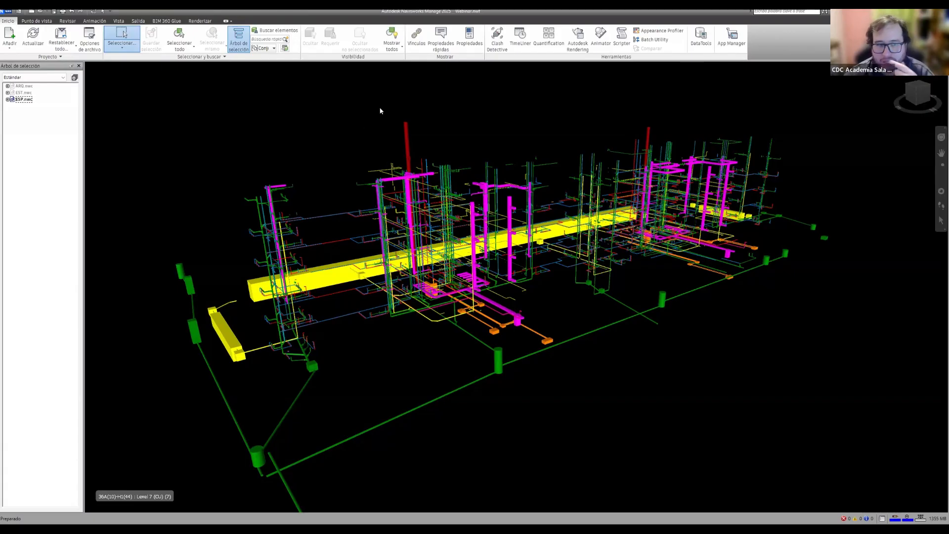
Step: Display the Find Items and Properties windows, with the green junction box and its connecting pipes in close view
left_click(277, 31)
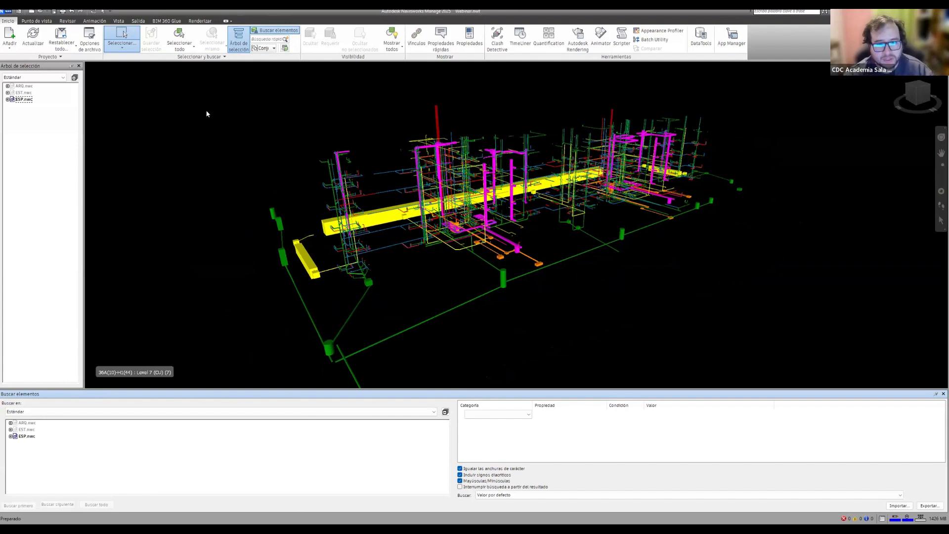
scroll(424, 268, "up", 3)
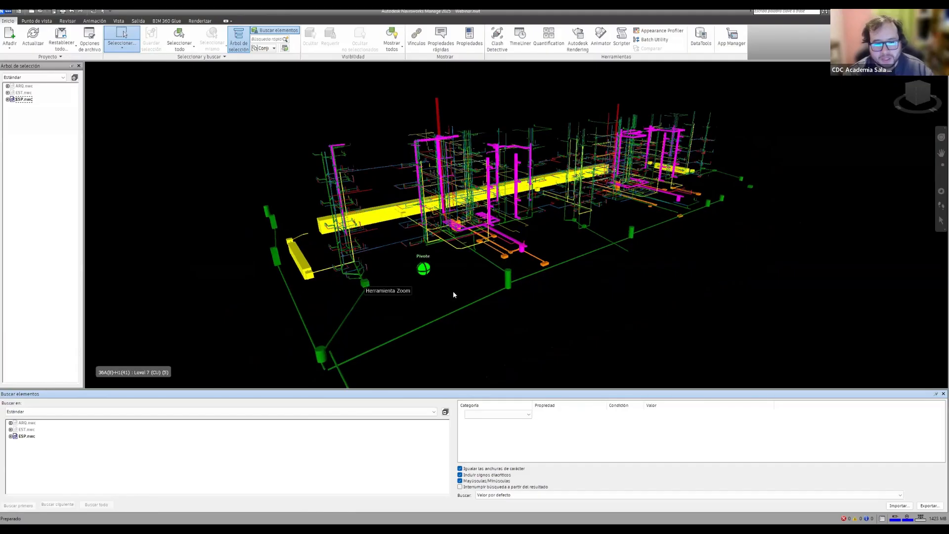
scroll(479, 286, "up", 2)
scroll(484, 280, "up", 2)
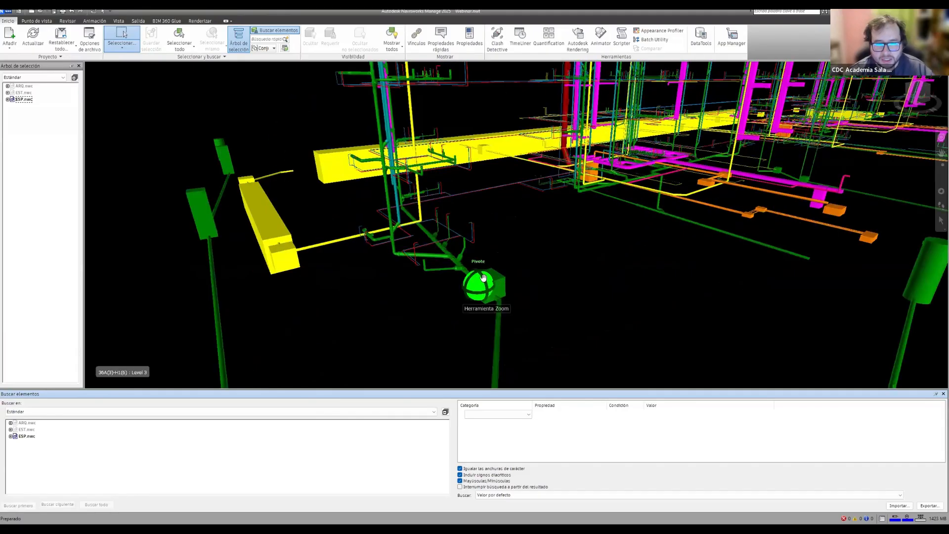
scroll(484, 280, "up", 4)
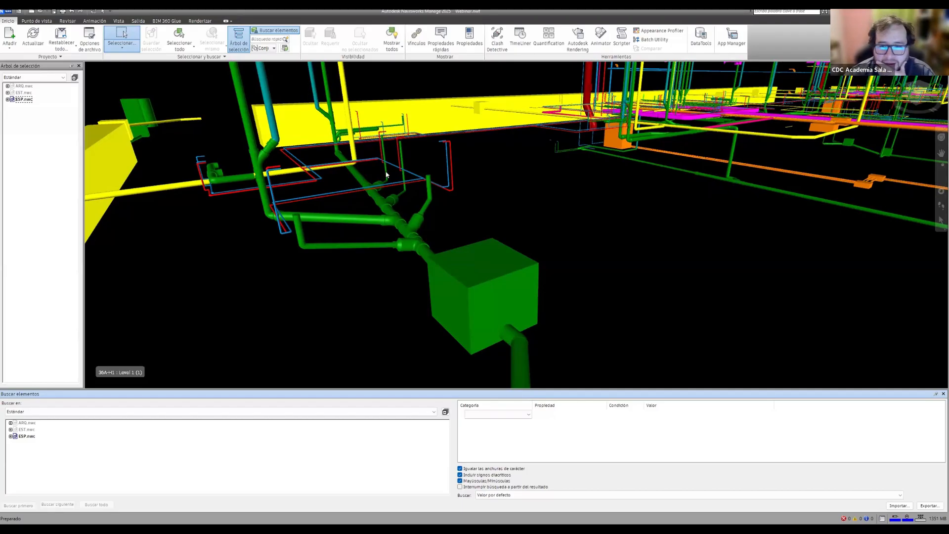
left_click(474, 46)
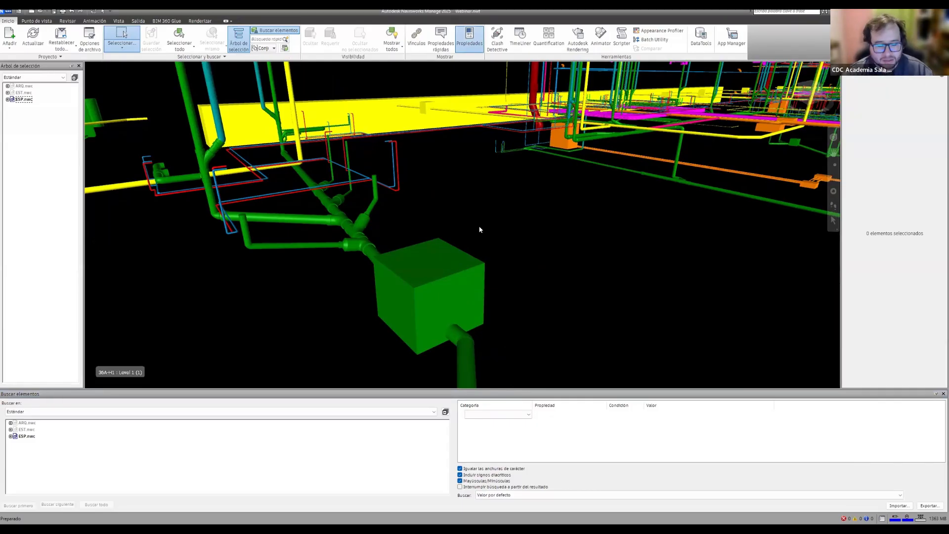
Step: Switch from box selection to single selection and select the horizontal green pipe beside the junction box
middle_click_drag(370, 229, 423, 240)
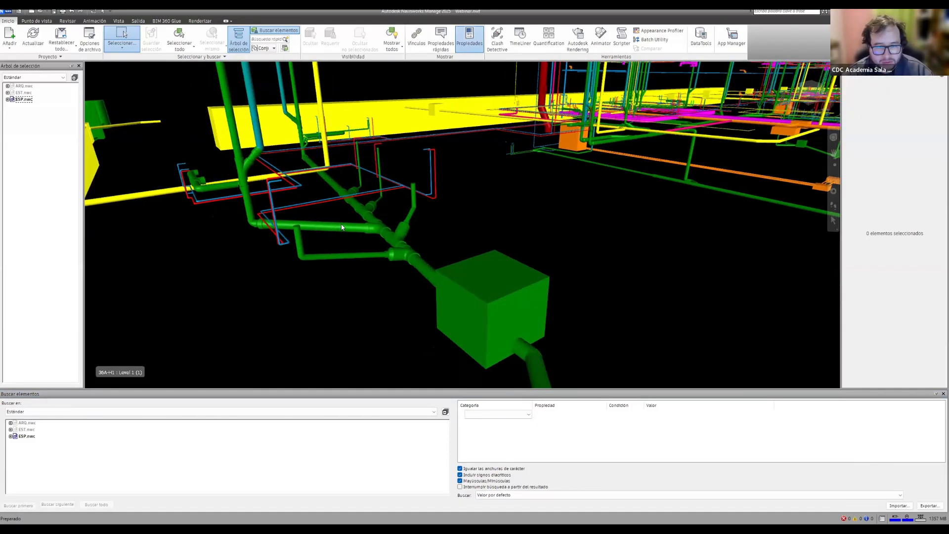
middle_click_drag(340, 226, 324, 228, "shift")
scroll(325, 225, "down", 1)
left_click(122, 45)
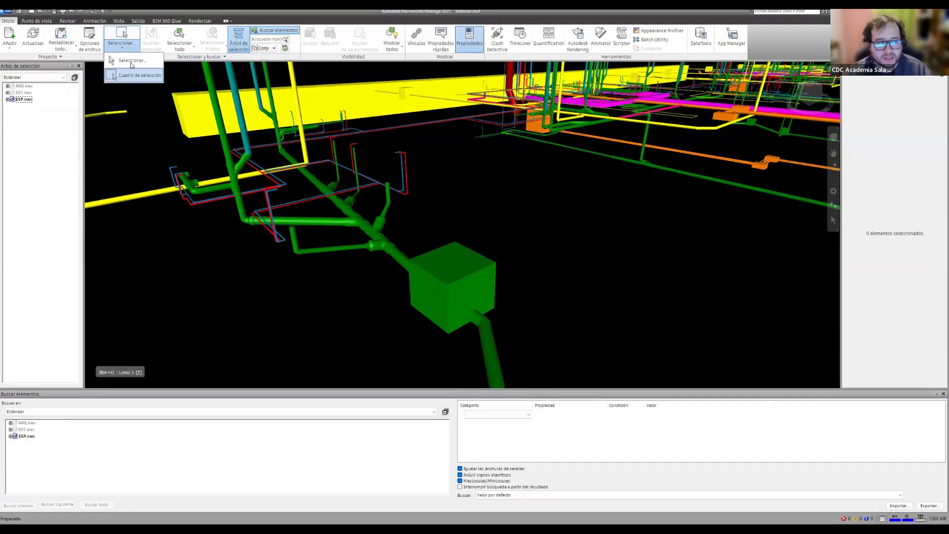
left_click(127, 63)
left_click(330, 221)
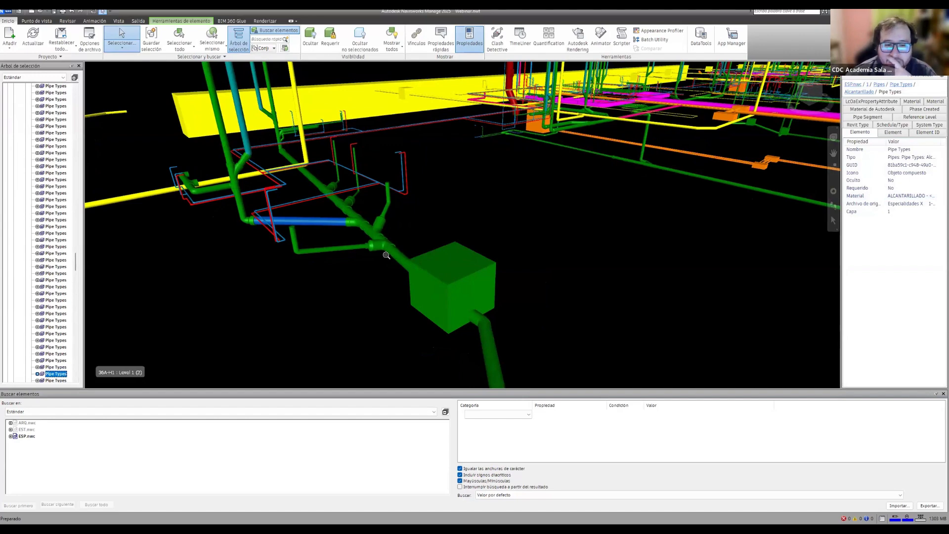
Step: Show the Element category of properties for the selected pipe
scroll(383, 252, "up", 4)
scroll(381, 249, "up", 3)
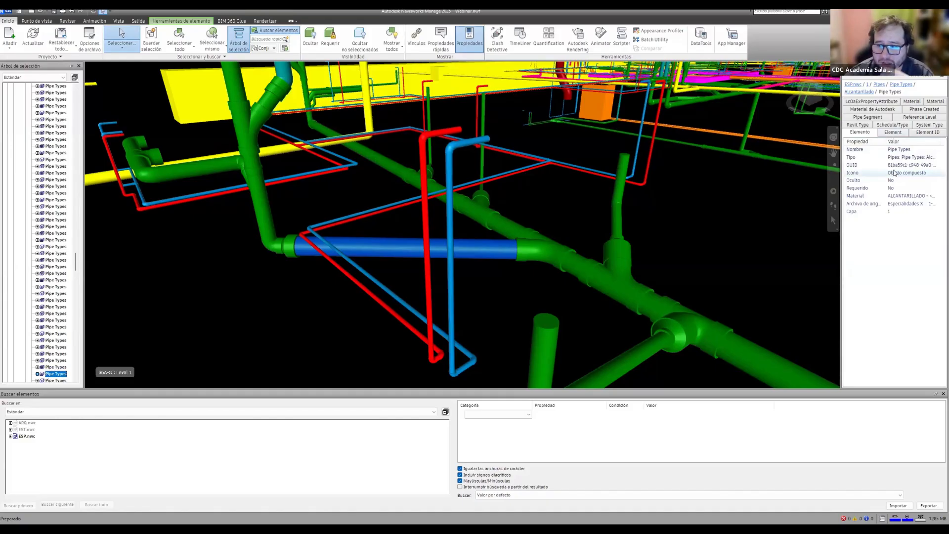
left_click(893, 133)
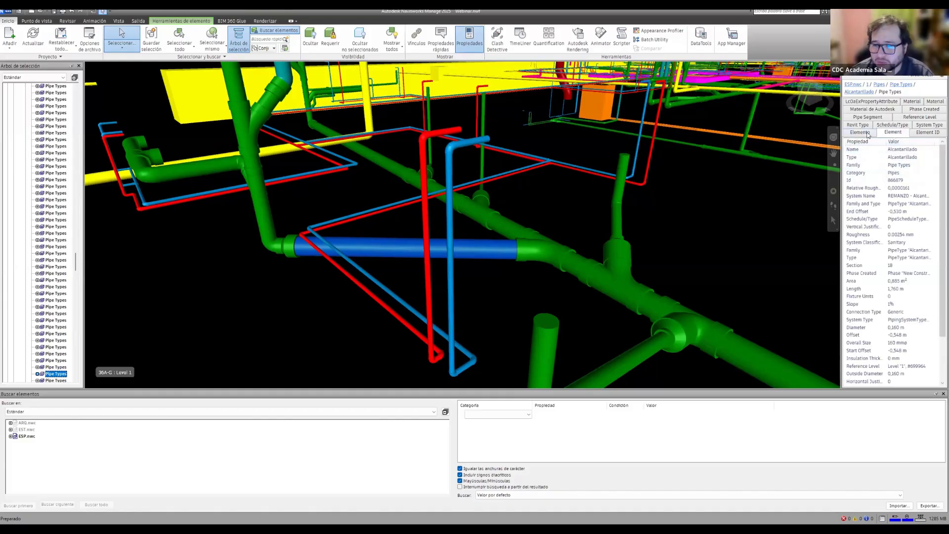
Step: Compare the selected pipe's Elemento and Element property categories, reading the Element list down to its last entries
left_click(863, 134)
left_click(893, 133)
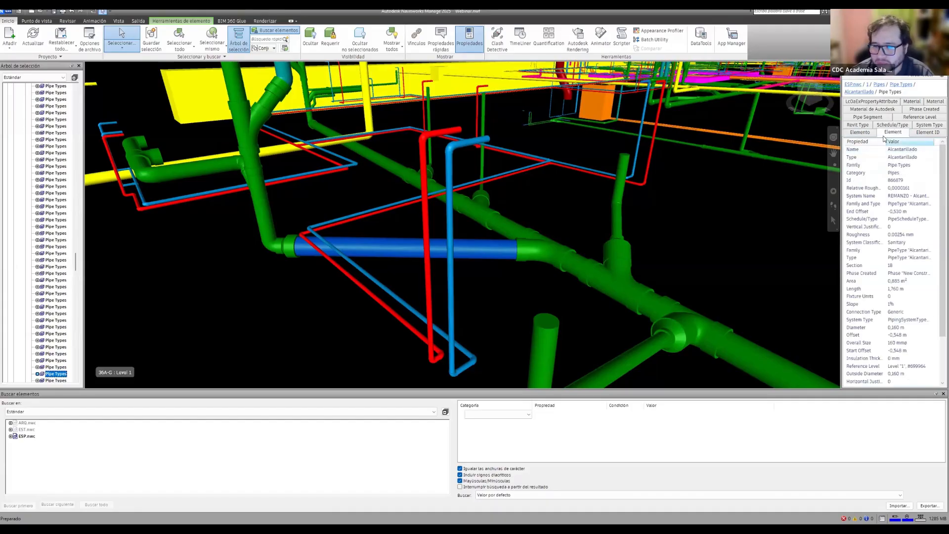
left_click(863, 133)
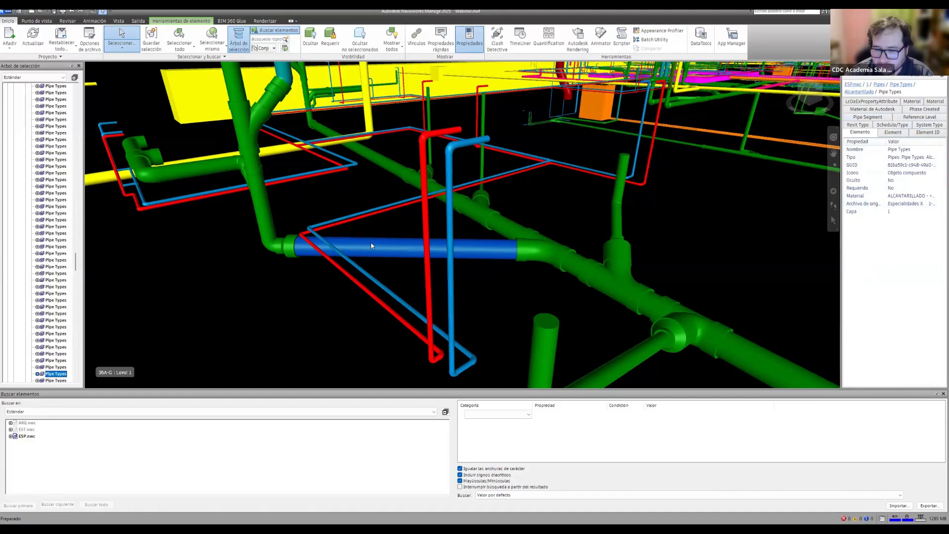
middle_click_drag(367, 244, 370, 245)
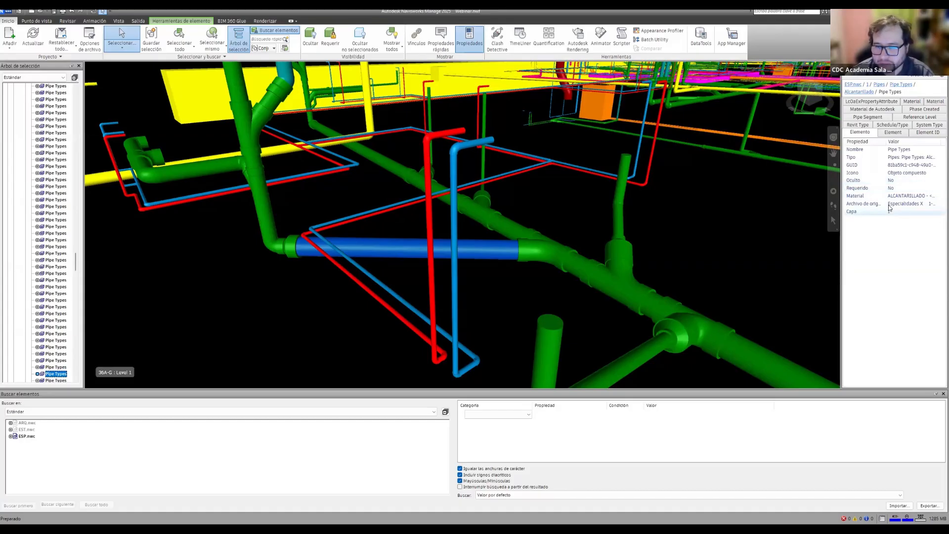
left_click(893, 132)
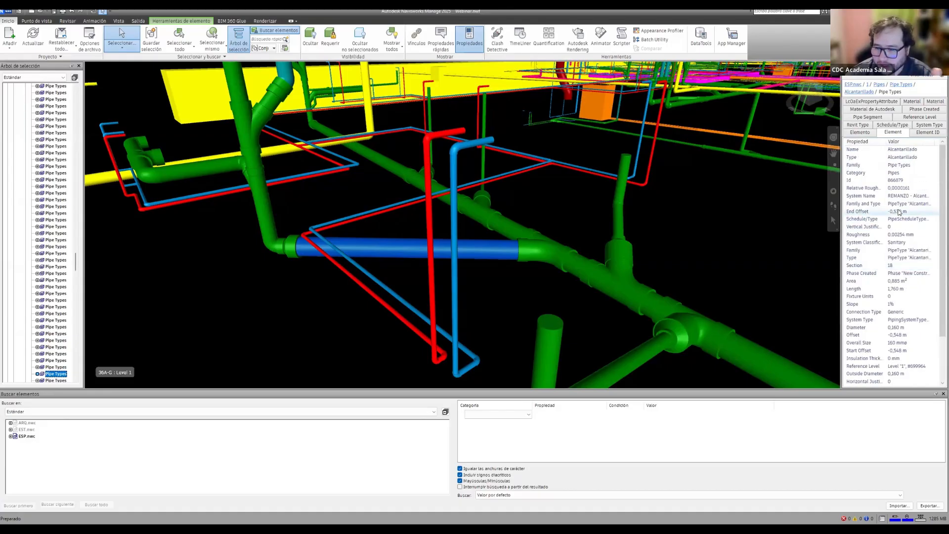
scroll(899, 212, "down", 2)
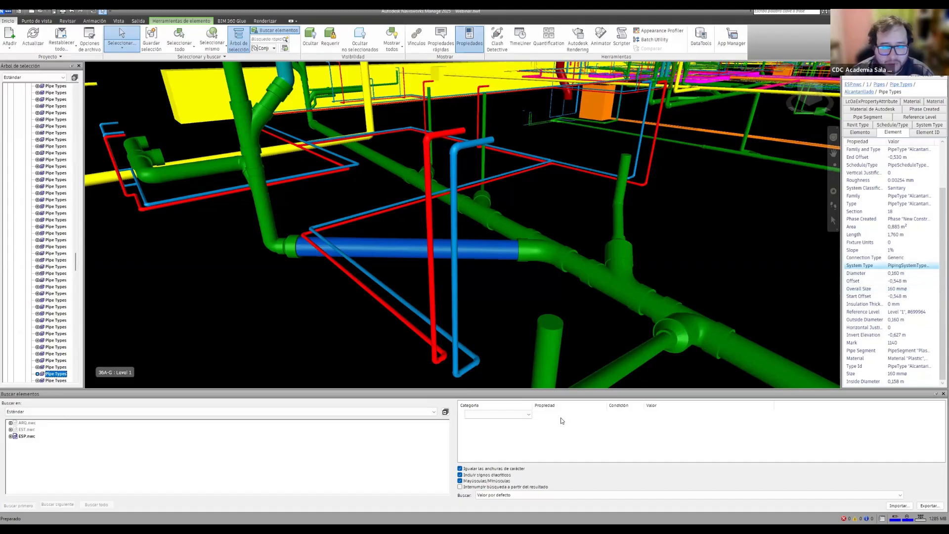
Step: Choose ESP.nwc as the search scope in Find Items and display the window for managing the saved sets
left_click(33, 438)
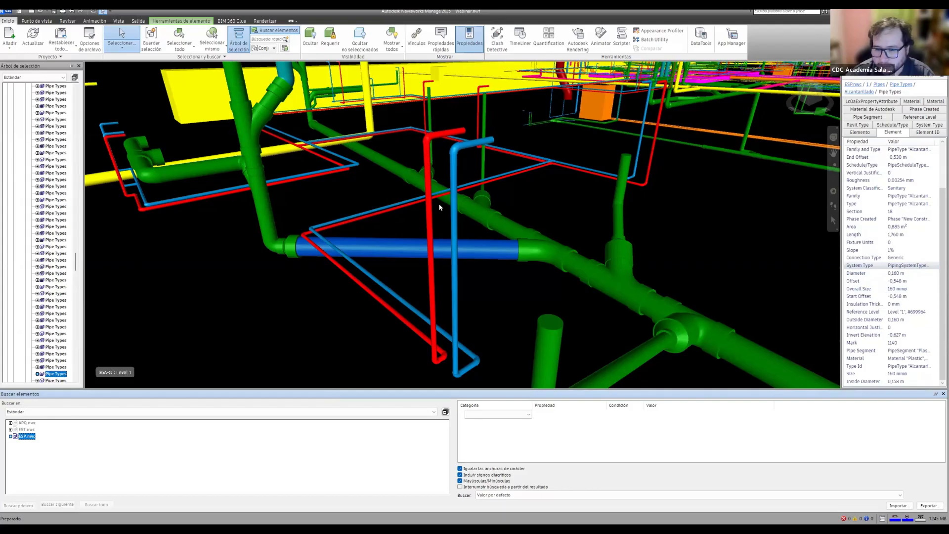
left_click(269, 48)
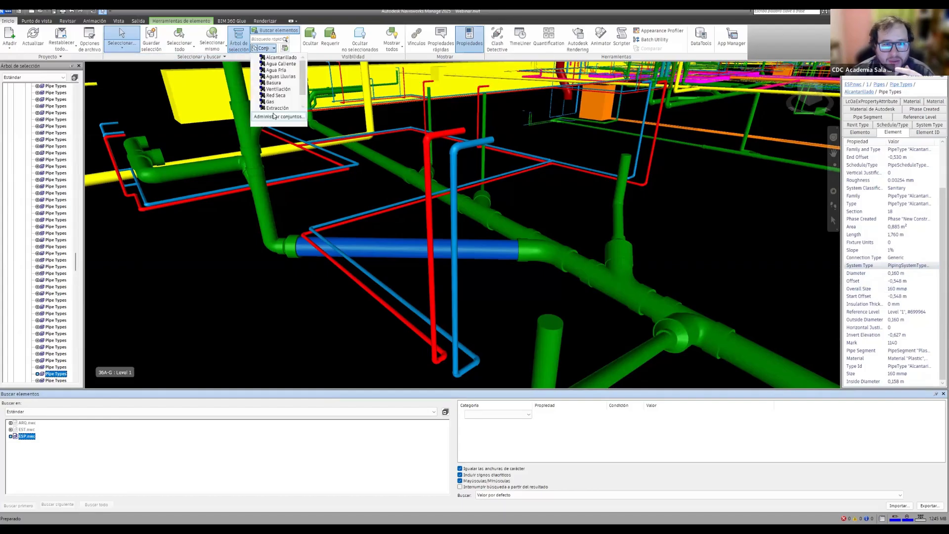
left_click(277, 116)
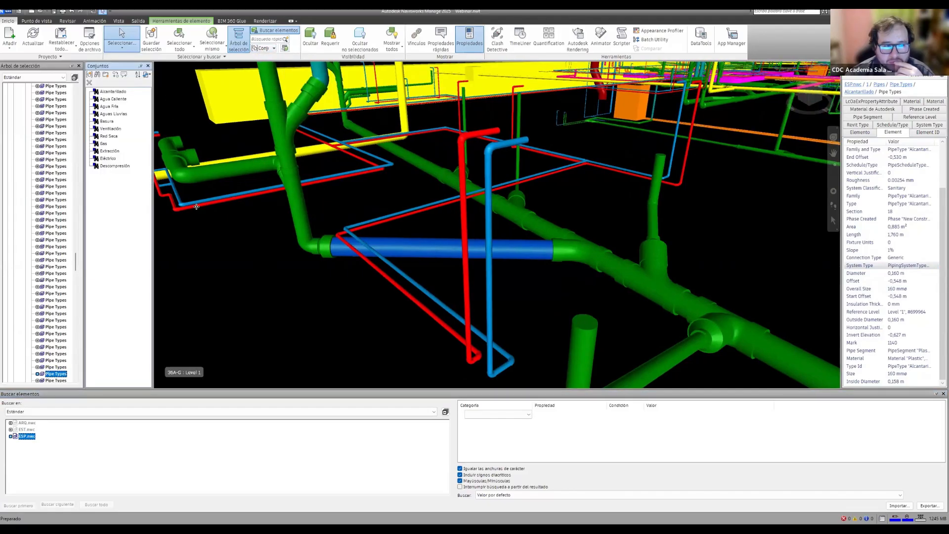
Step: Select the Alcantarillado set and examine its highlighted sewer network from the pipes near the junction box out to the perimeter line
left_click(117, 83)
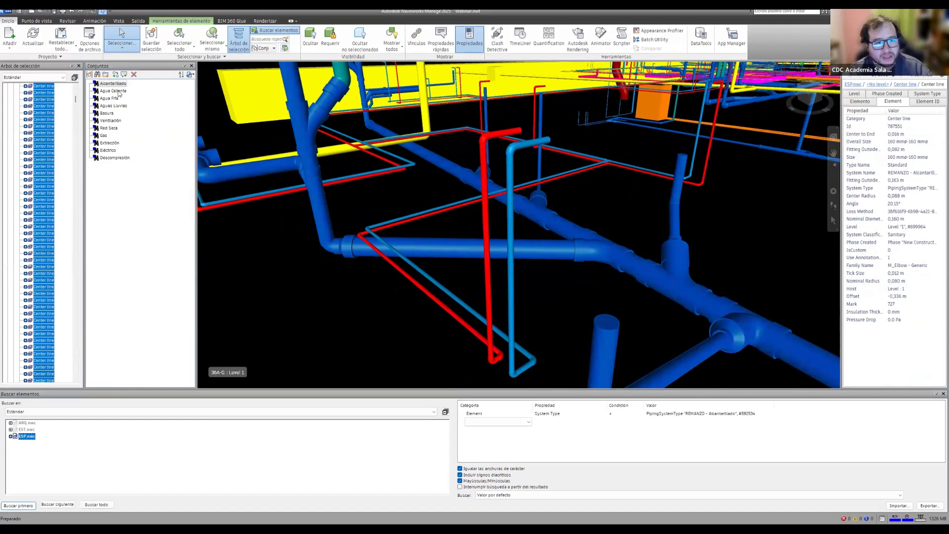
left_click(235, 256)
left_click(112, 84)
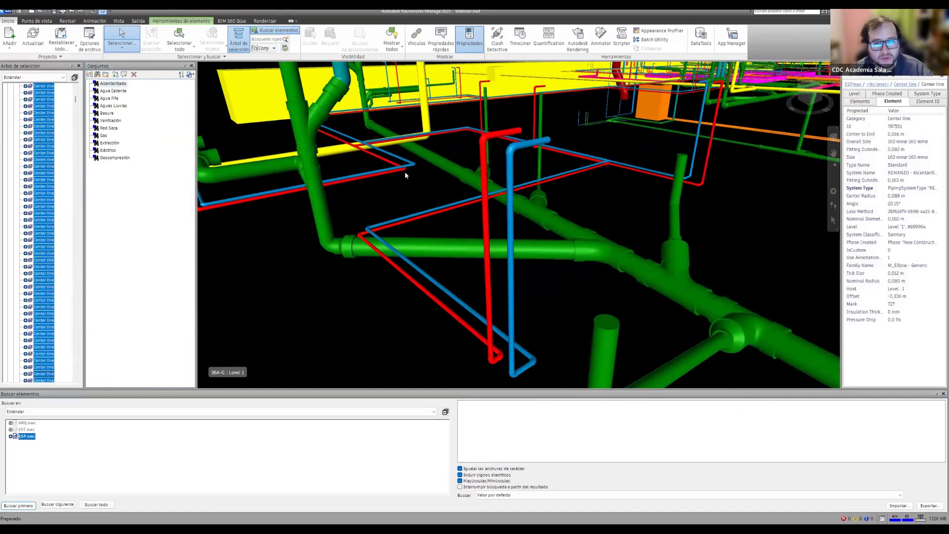
scroll(371, 228, "up", 2)
scroll(489, 228, "up", 2)
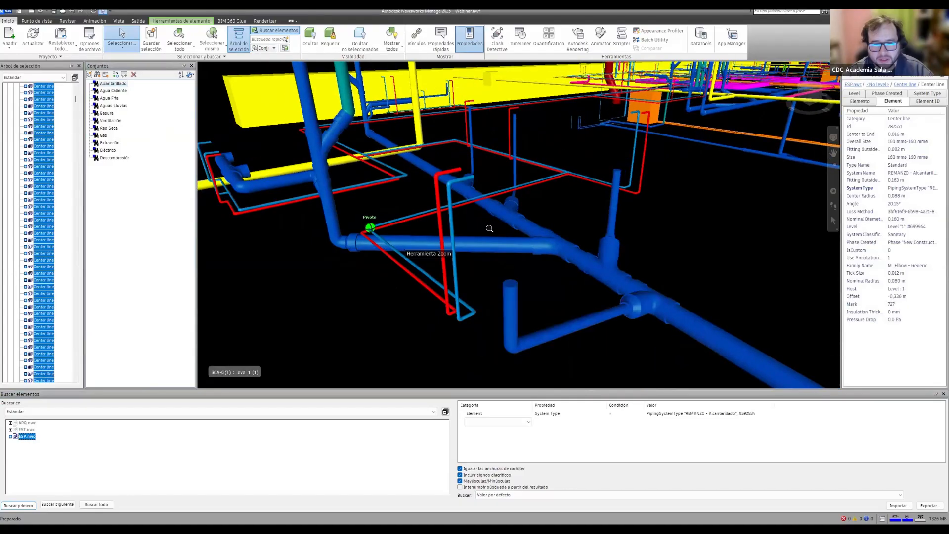
scroll(515, 212, "down", 2)
scroll(508, 207, "down", 2)
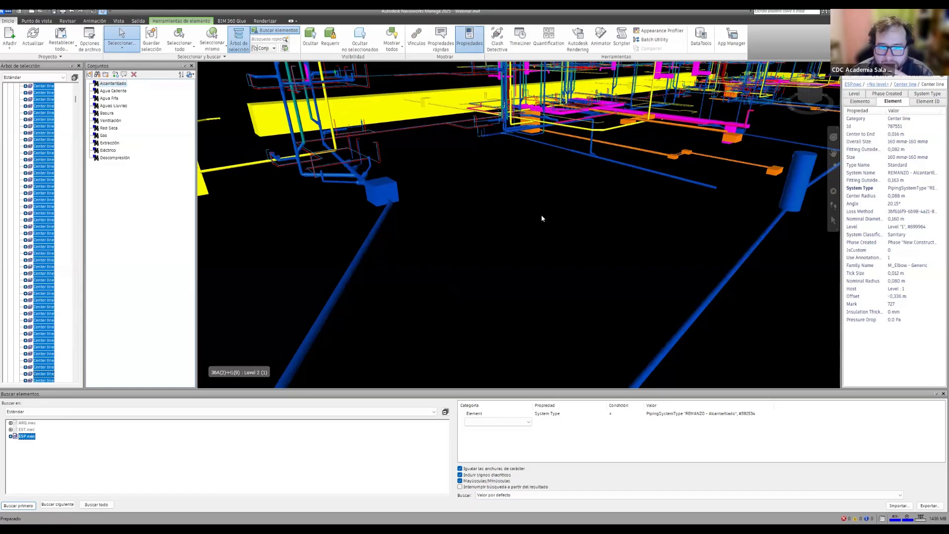
scroll(482, 229, "up", 4)
scroll(482, 229, "down", 4)
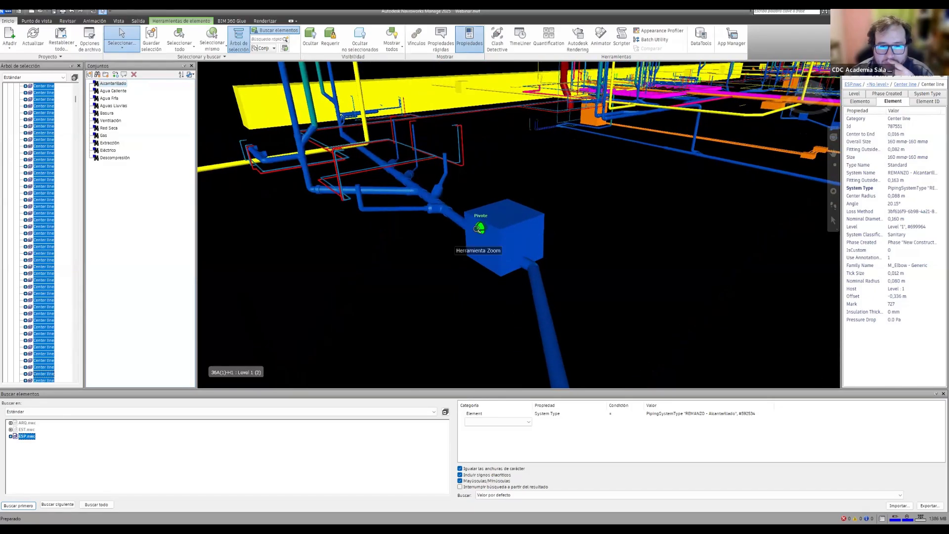
Step: Select the Agua Caliente set and examine its highlighted pipes beside the junction box, along with its search criteria
left_click(113, 91)
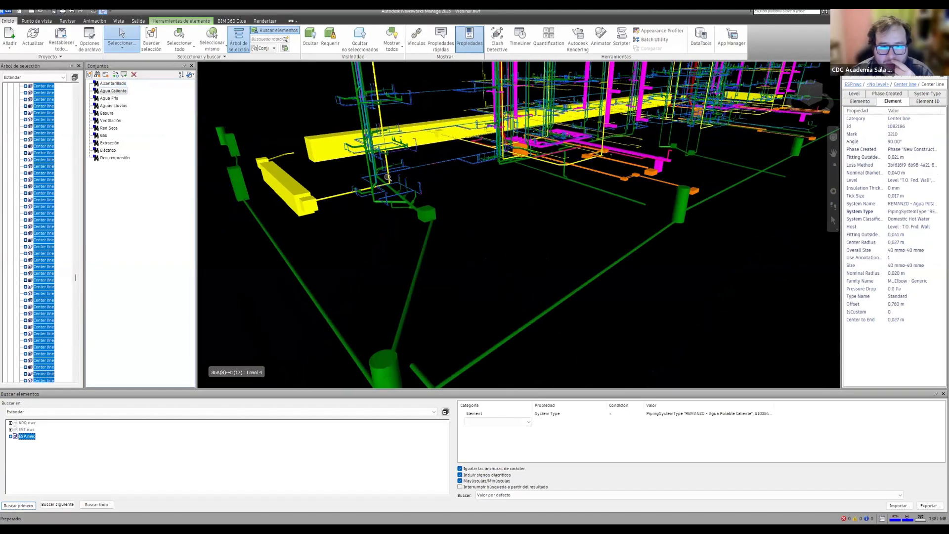
scroll(364, 168, "up", 5)
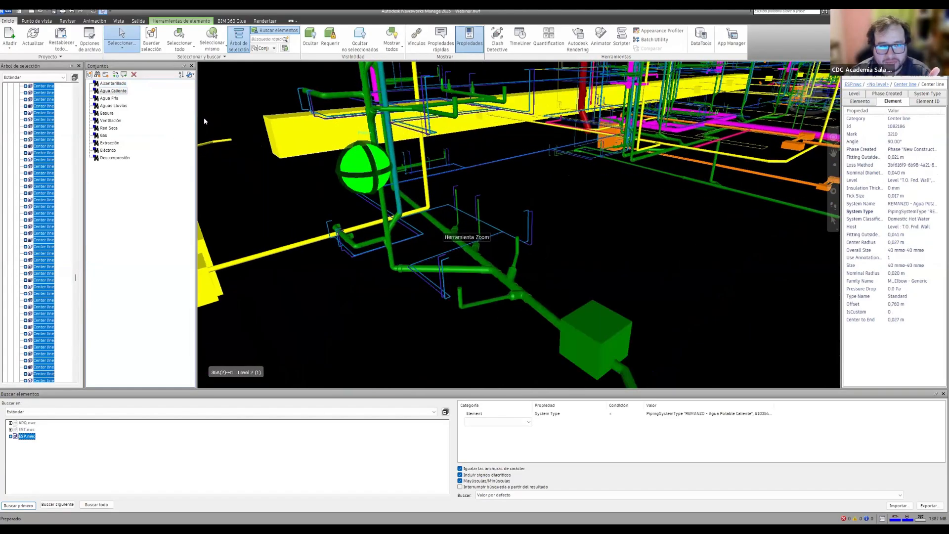
scroll(477, 218, "up", 3)
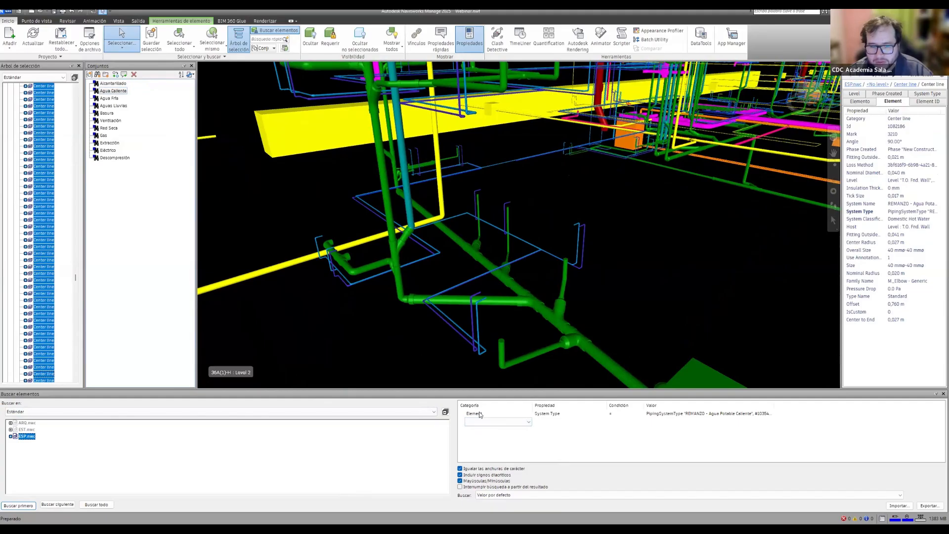
scroll(475, 342, "up", 6)
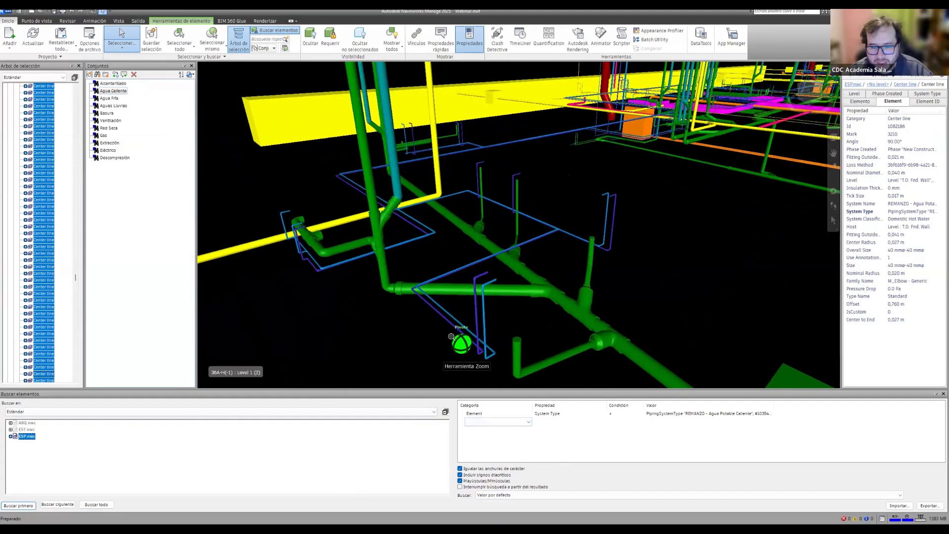
Step: Clear the set selection, select the diagonal red pipe, and review its Element properties against the Agua Caliente search rule
key("Escape")
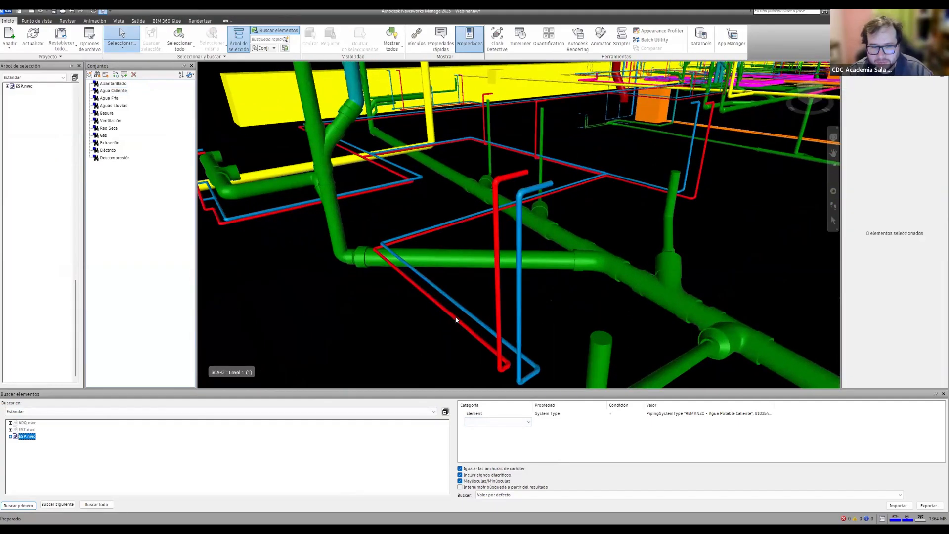
left_click(451, 320)
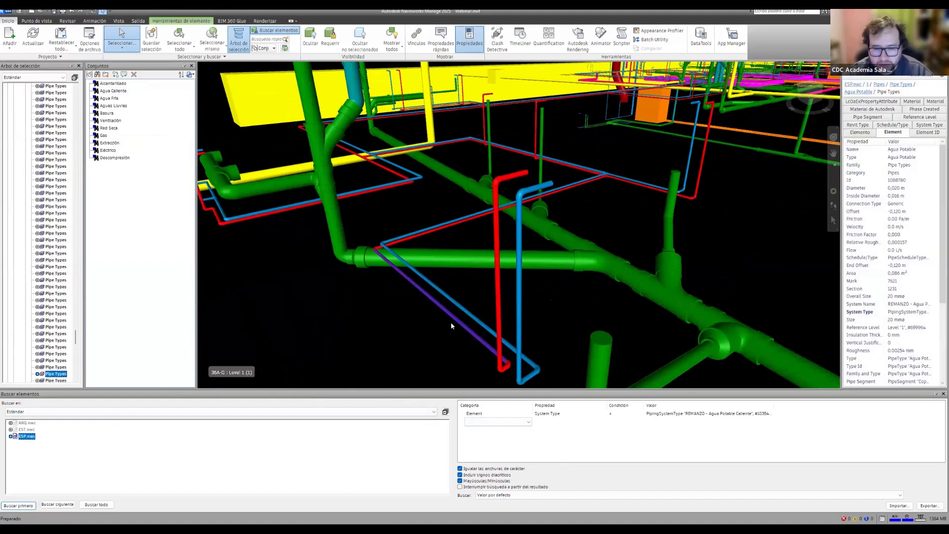
middle_click_drag(460, 327, 410, 292)
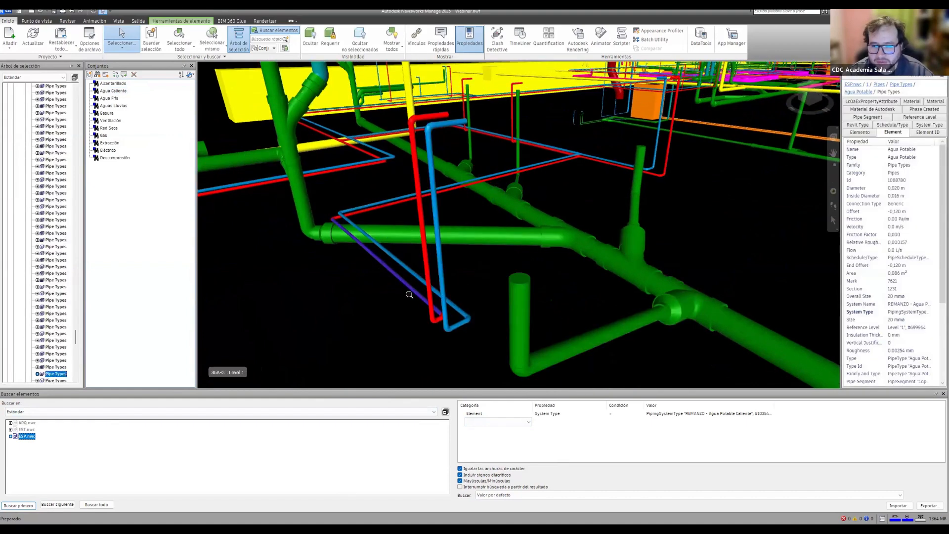
scroll(409, 295, "up", 5)
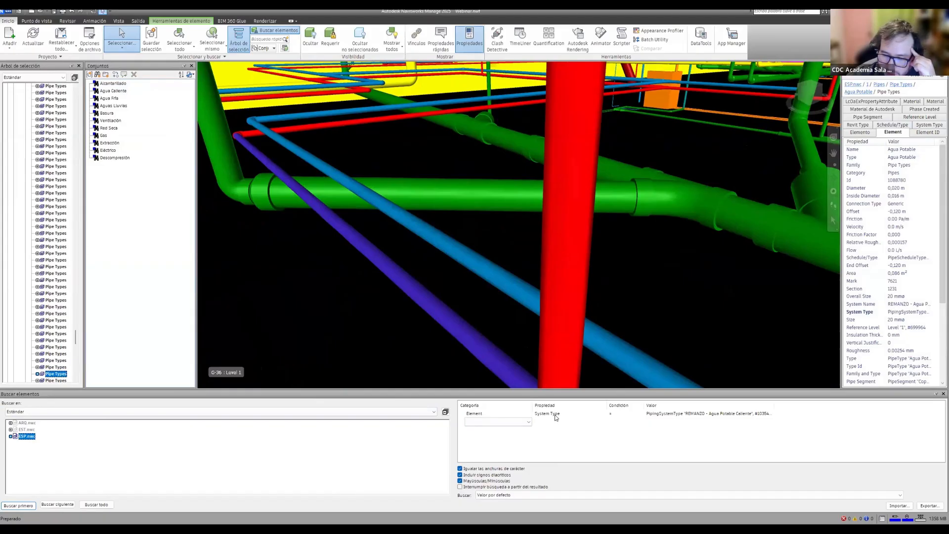
scroll(866, 266, "down", 2)
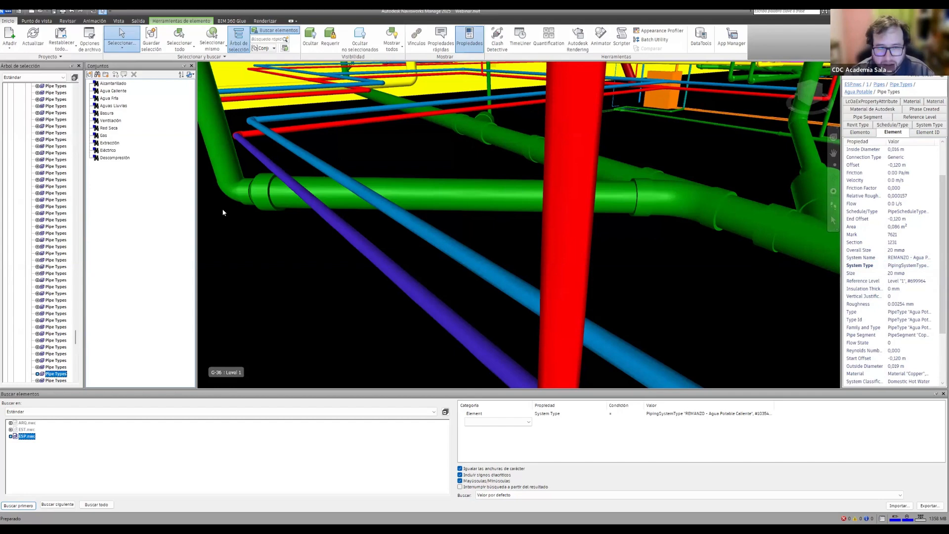
Step: Select the Aguas Lluvias set and examine its highlighted rainwater elements across the services model
left_click(112, 106)
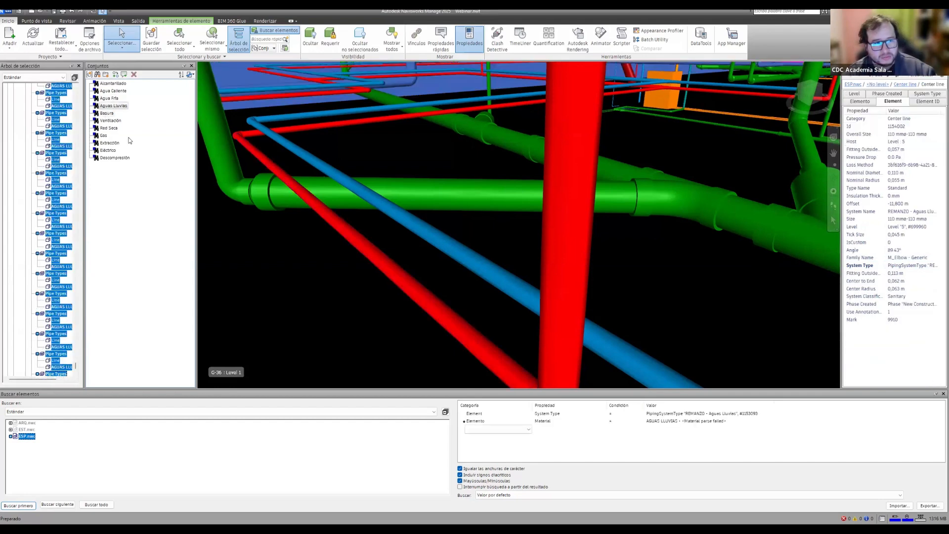
scroll(473, 289, "up", 2)
scroll(473, 289, "down", 5)
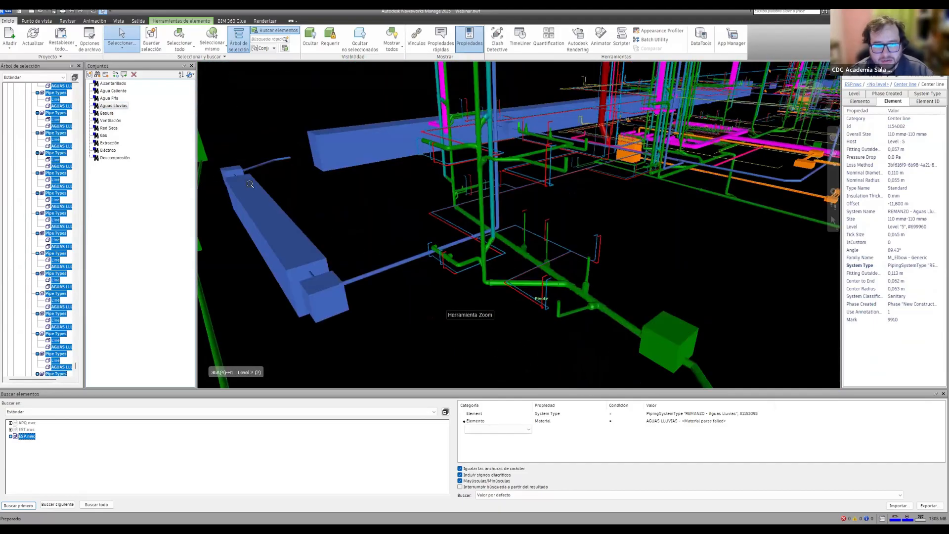
scroll(364, 246, "down", 3)
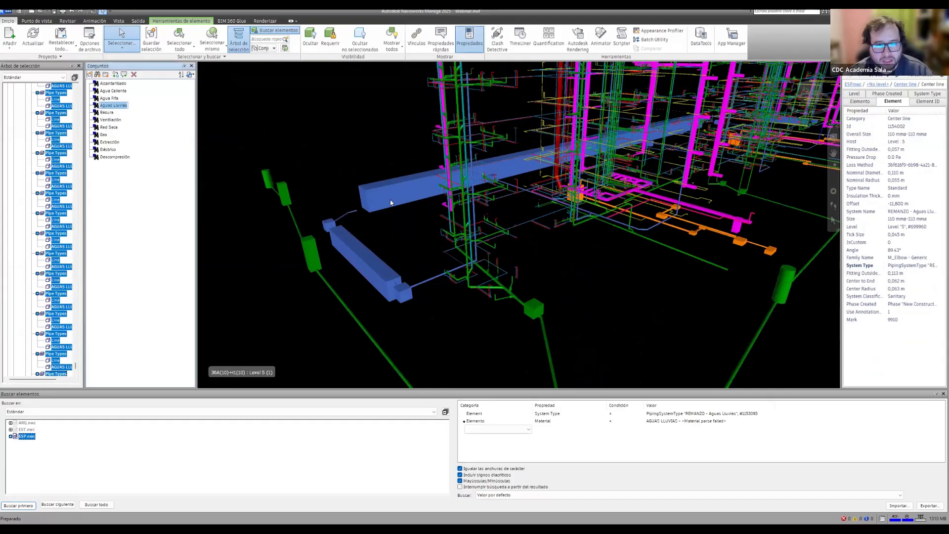
Step: Highlight the Ventilación, Red Seca and Gas sets one after another in the services model
left_click(120, 122)
scroll(592, 174, "up", 3)
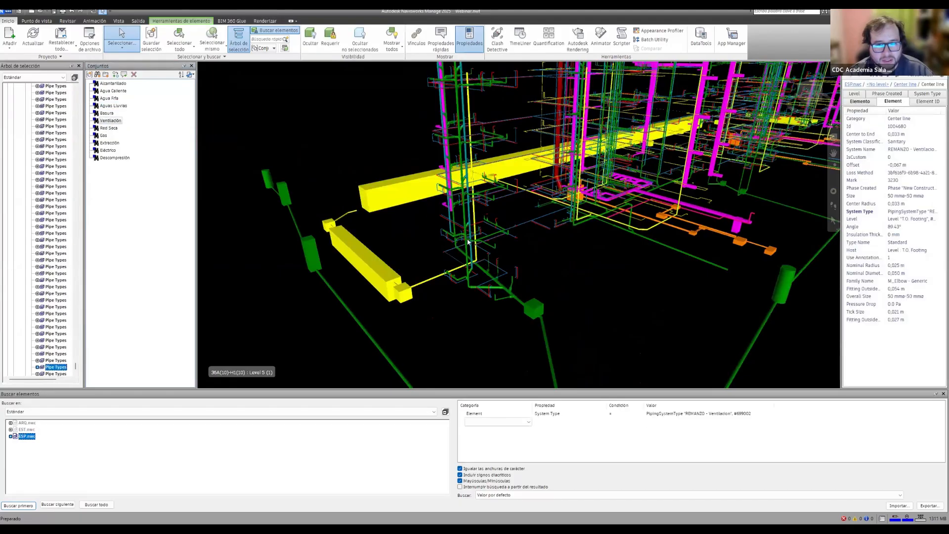
left_click(109, 128)
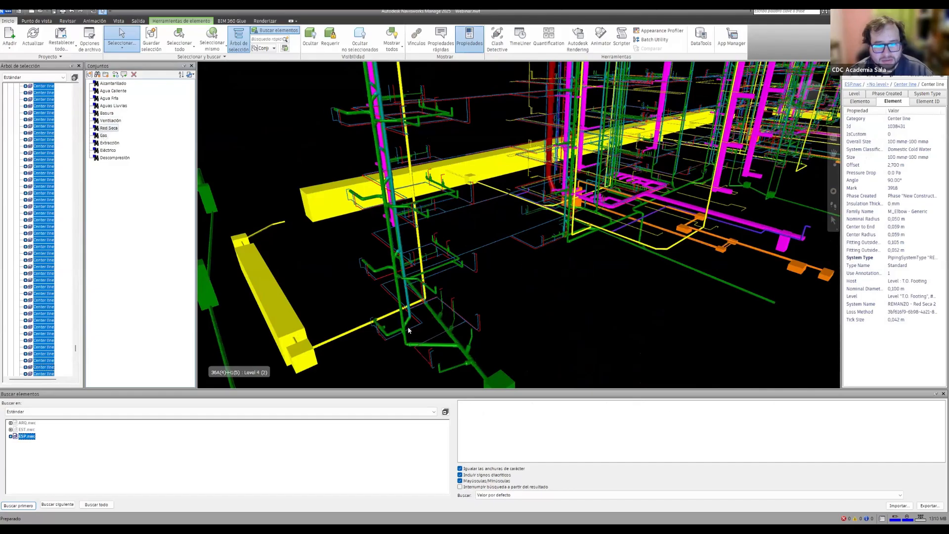
left_click(103, 135)
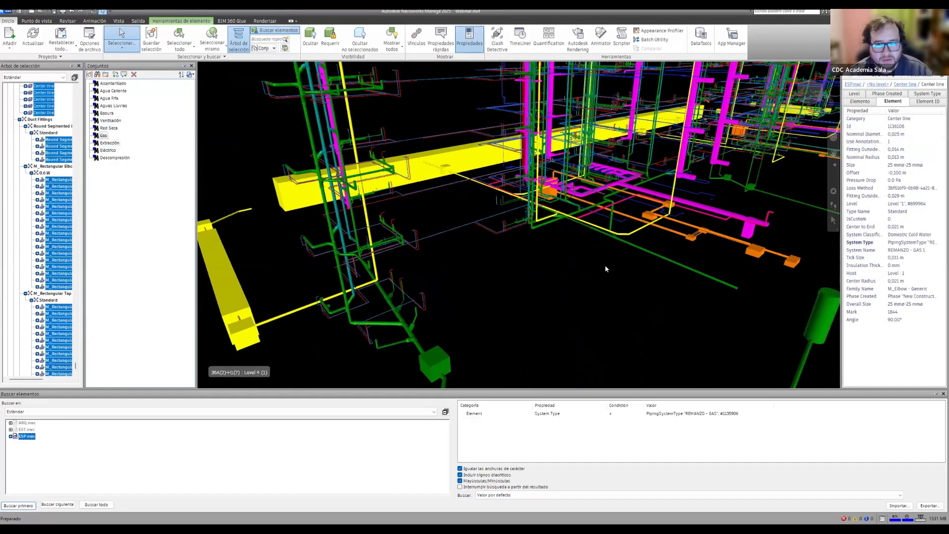
Step: Highlight the Extracción, Eléctrico and Descompresión sets in turn, examining the ducts and electrical boxes up close, and clear the selection
key("Down")
scroll(570, 240, "up", 3)
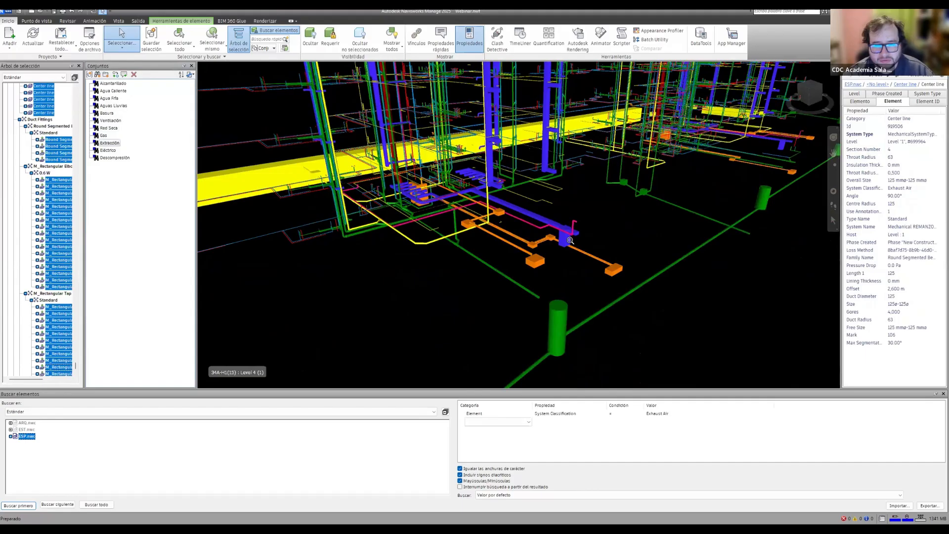
scroll(570, 241, "up", 4)
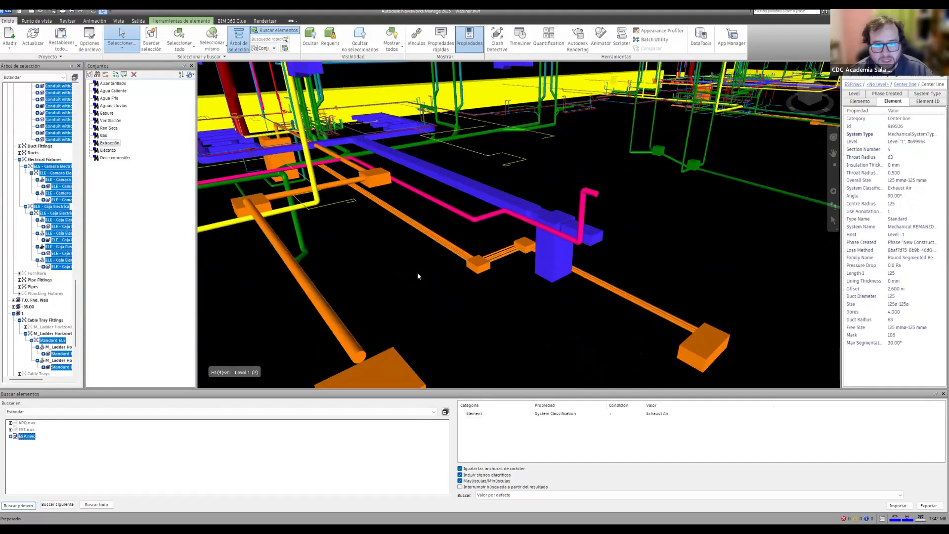
key("Down")
middle_click_drag(519, 246, 423, 258)
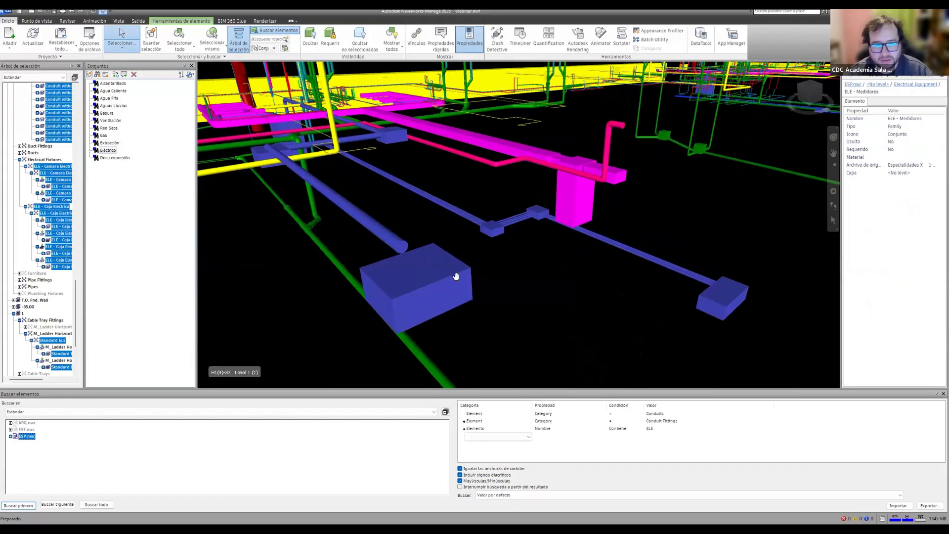
left_click(114, 157)
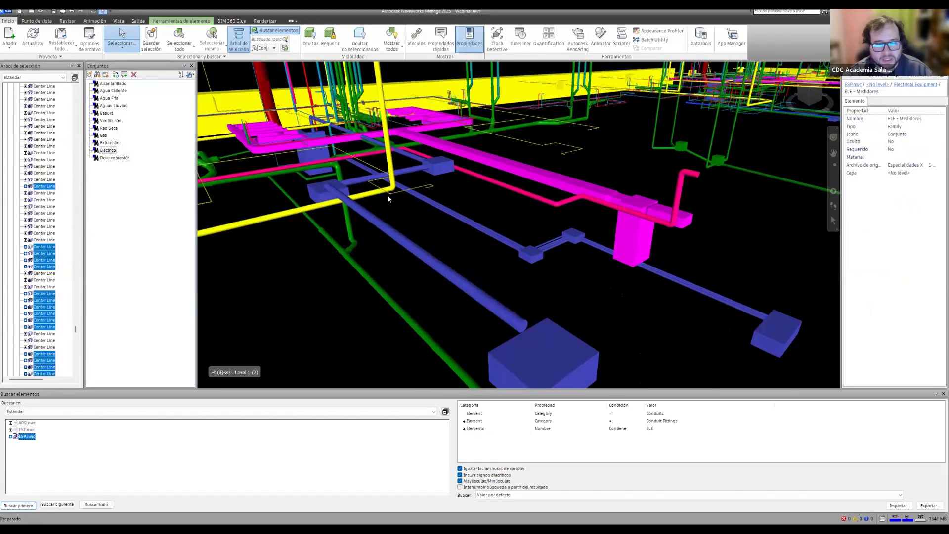
key("Escape")
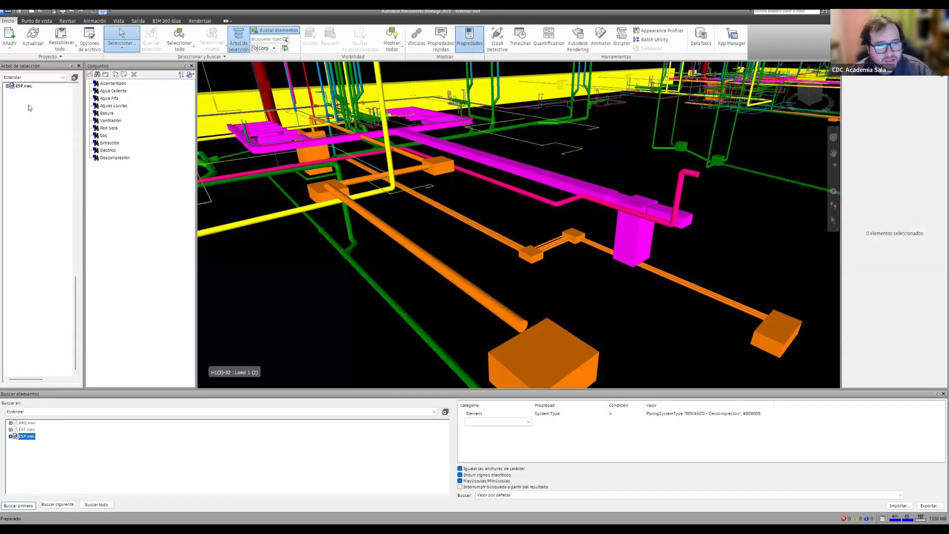
Step: Select the whole ESP.nwc file and show the complete services model in view
left_click(449, 234)
scroll(454, 223, "down", 6)
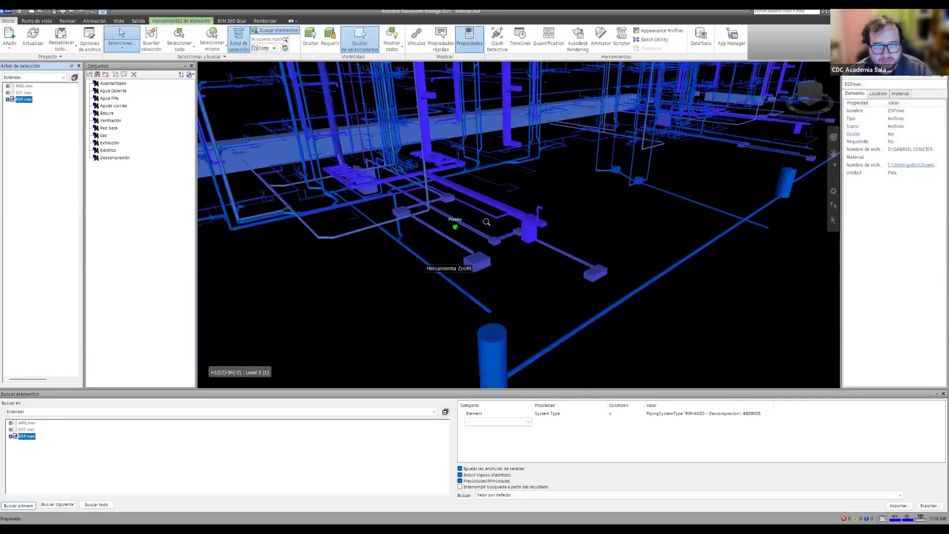
middle_click_drag(452, 198, 539, 211)
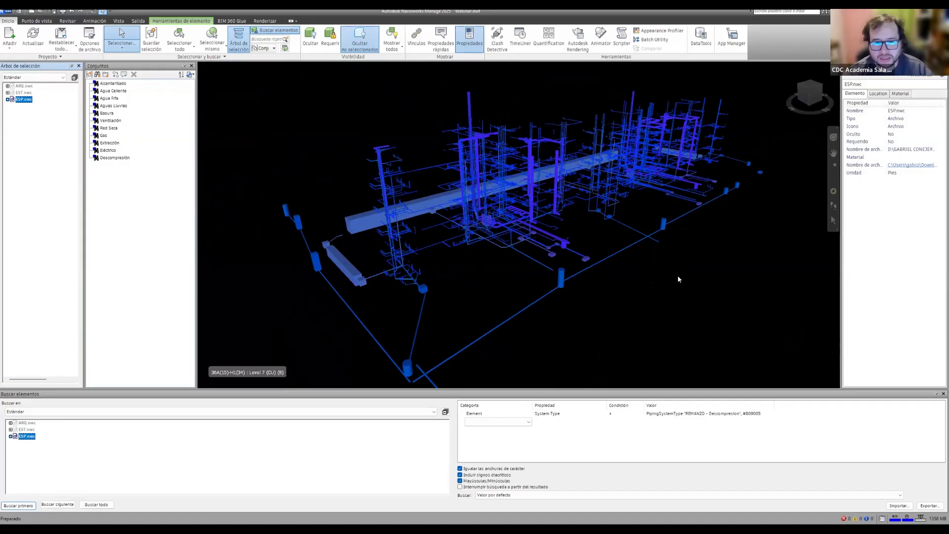
Step: Clear the selection of the services model and close the Conjuntos and element search windows
left_click(658, 278)
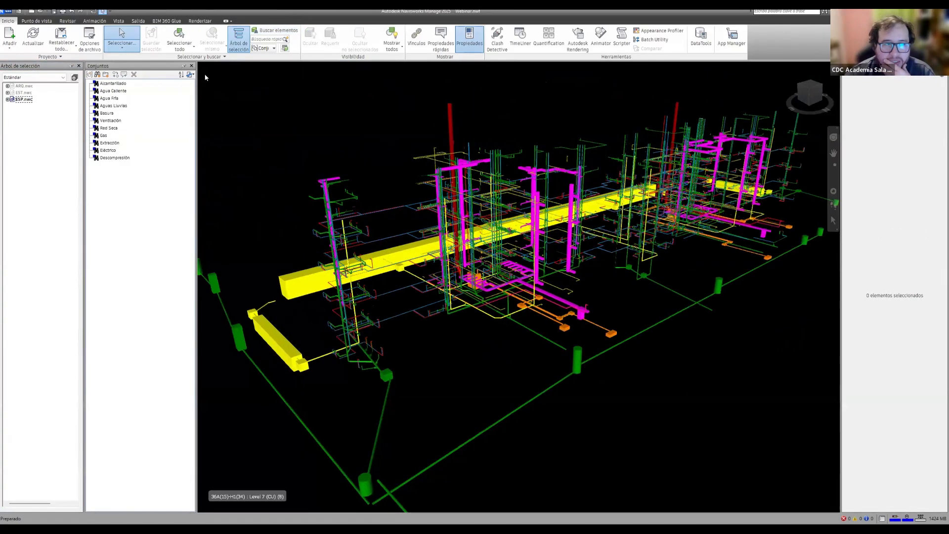
left_click(192, 66)
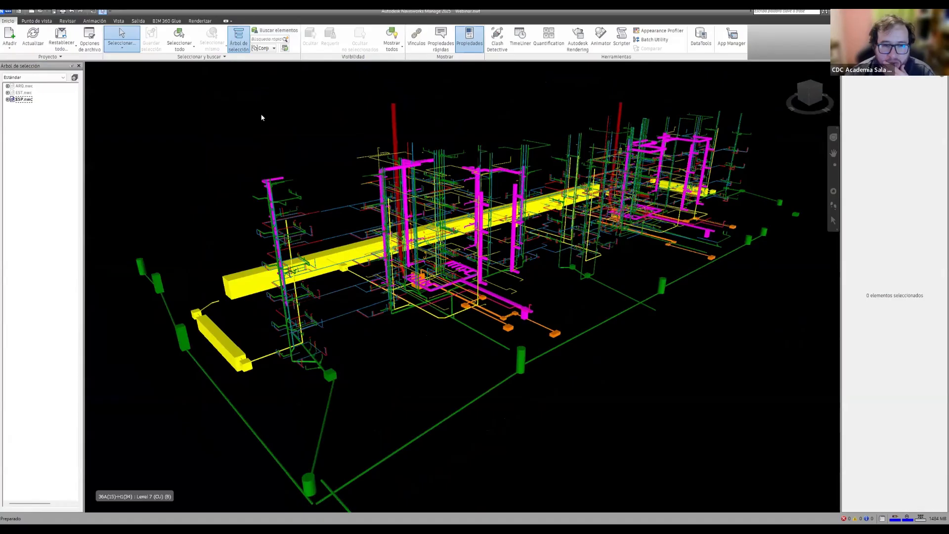
scroll(317, 134, "down", 1)
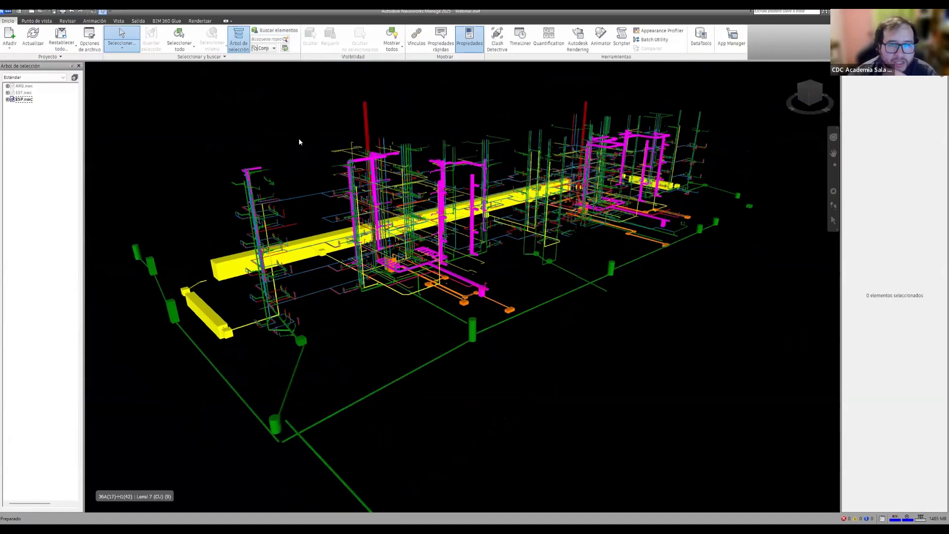
Step: Open Clash Detective and widen its window so both selection lists show in full
left_click(497, 44)
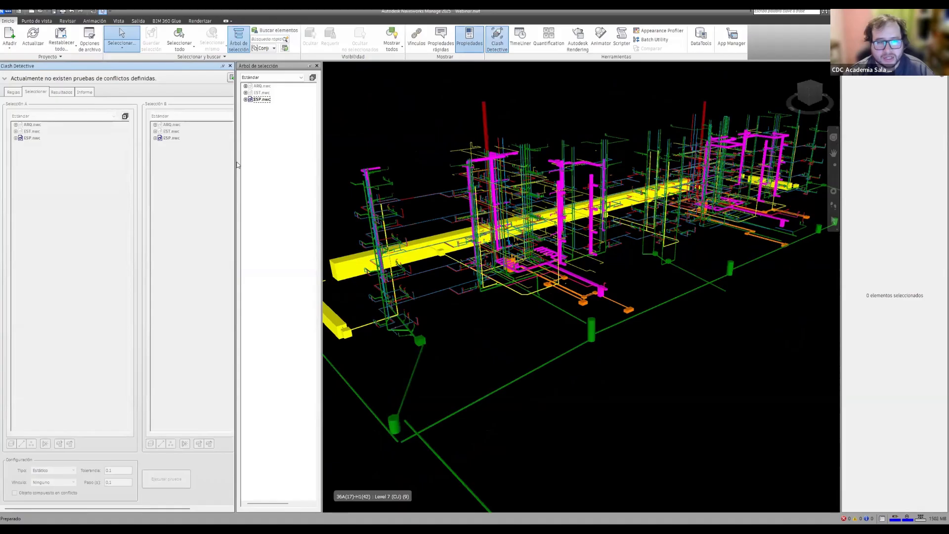
left_click_drag(238, 164, 337, 162)
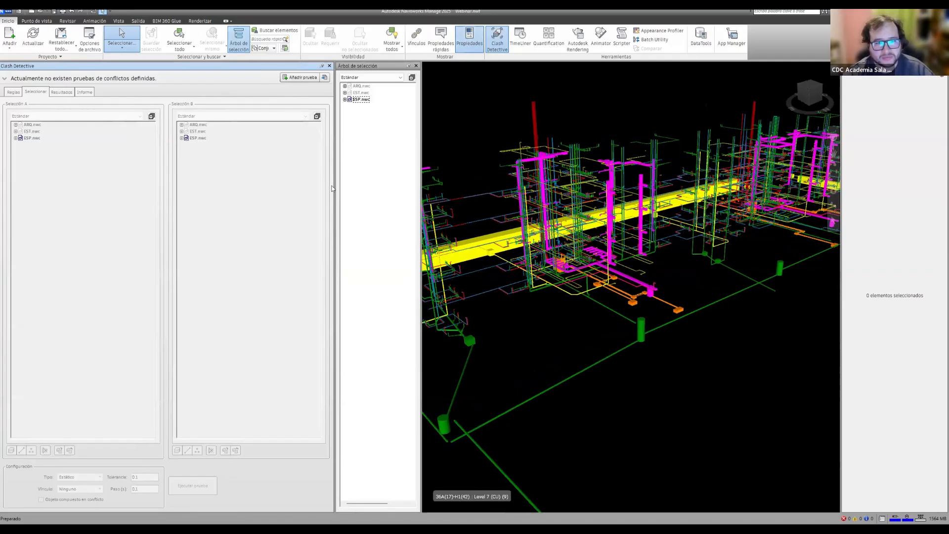
left_click_drag(333, 188, 375, 193)
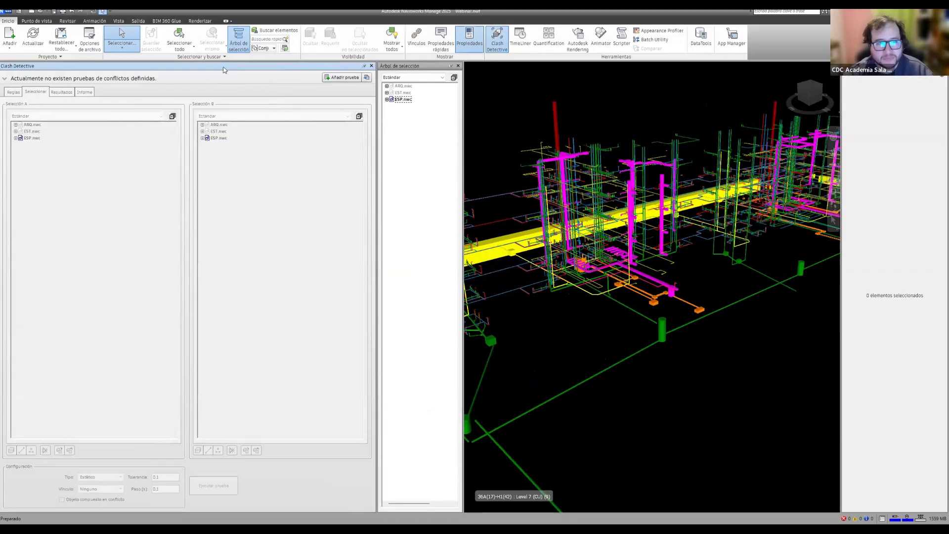
Step: Auto-hide the element search and selection tree windows, keeping Clash Detective docked open beside the model
left_click(275, 31)
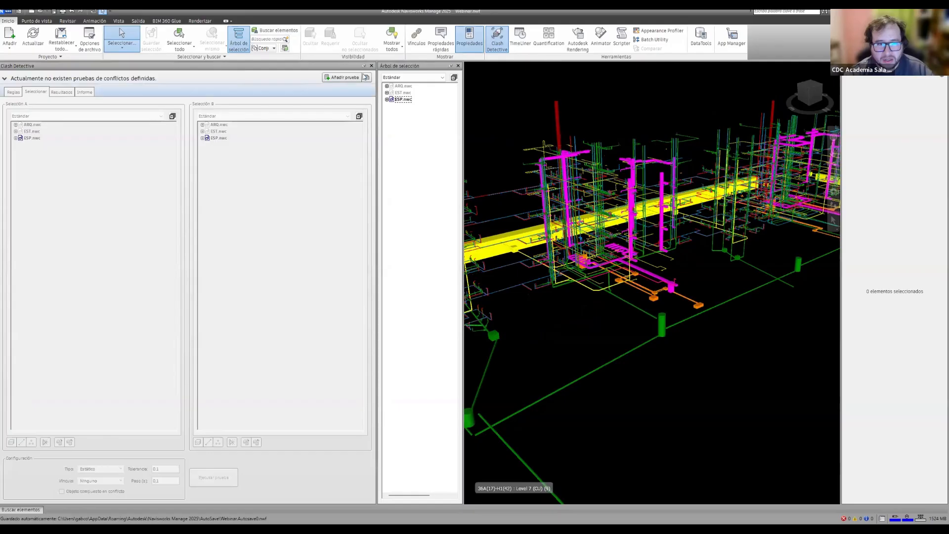
left_click(364, 66)
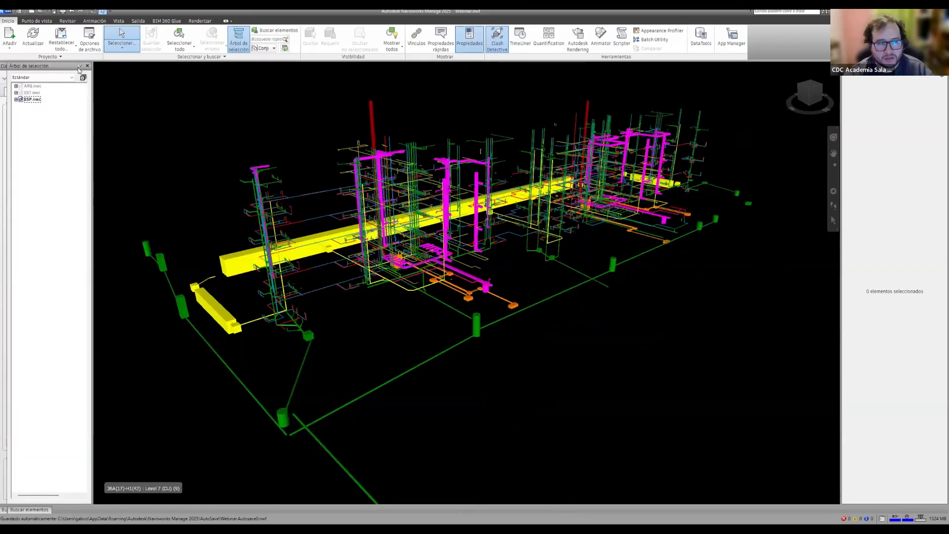
left_click(79, 66)
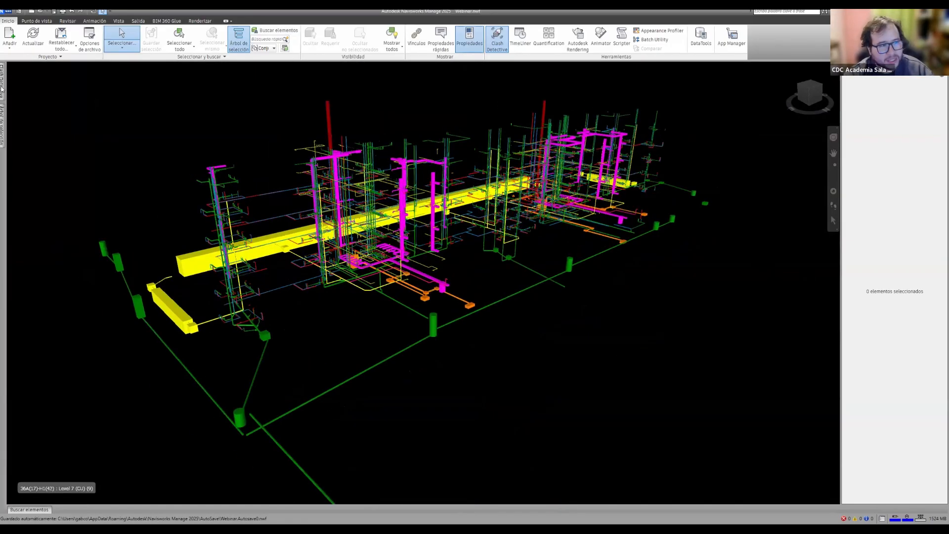
left_click(1, 88)
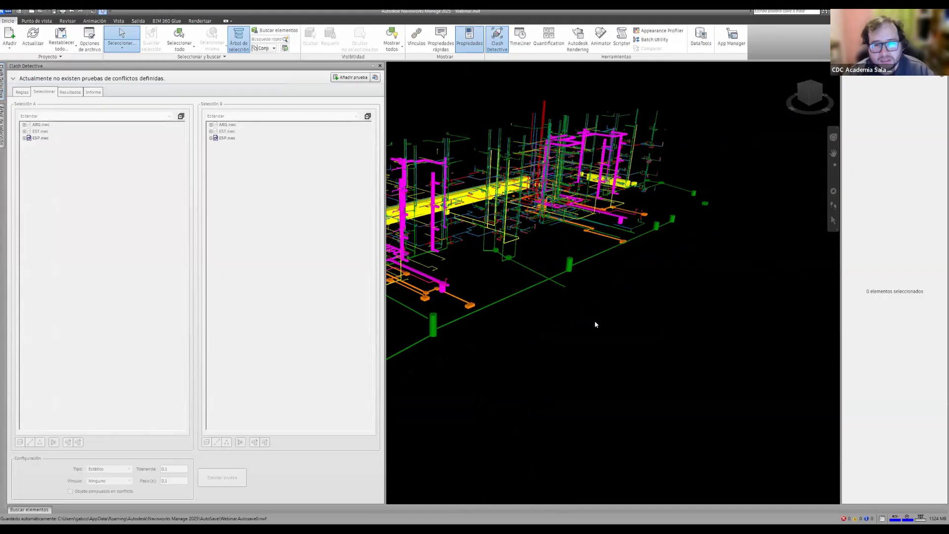
middle_click_drag(460, 285, 429, 298)
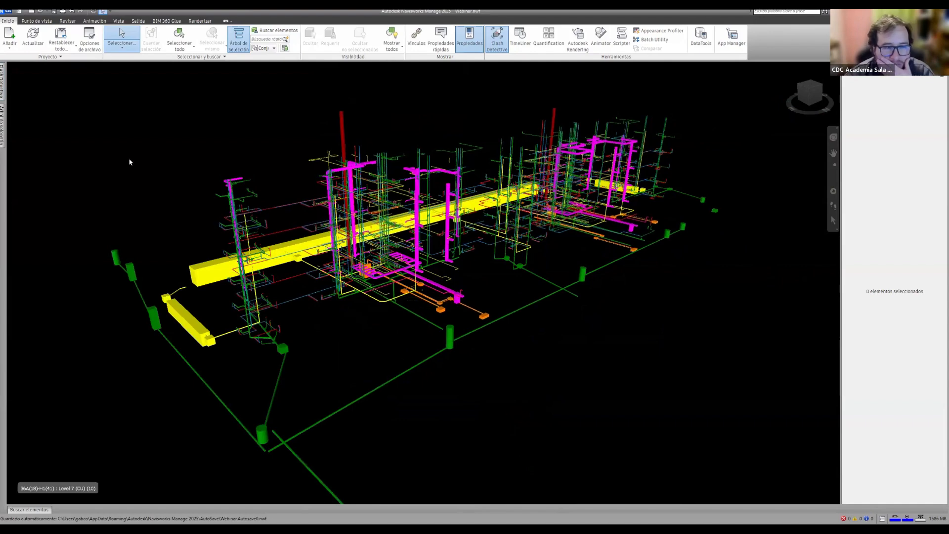
mouse_move(3, 82)
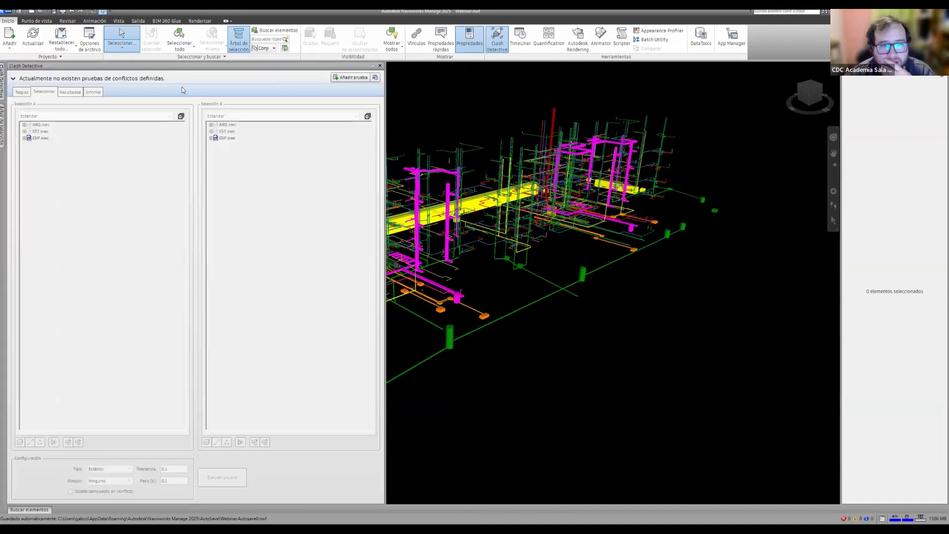
left_click(373, 66)
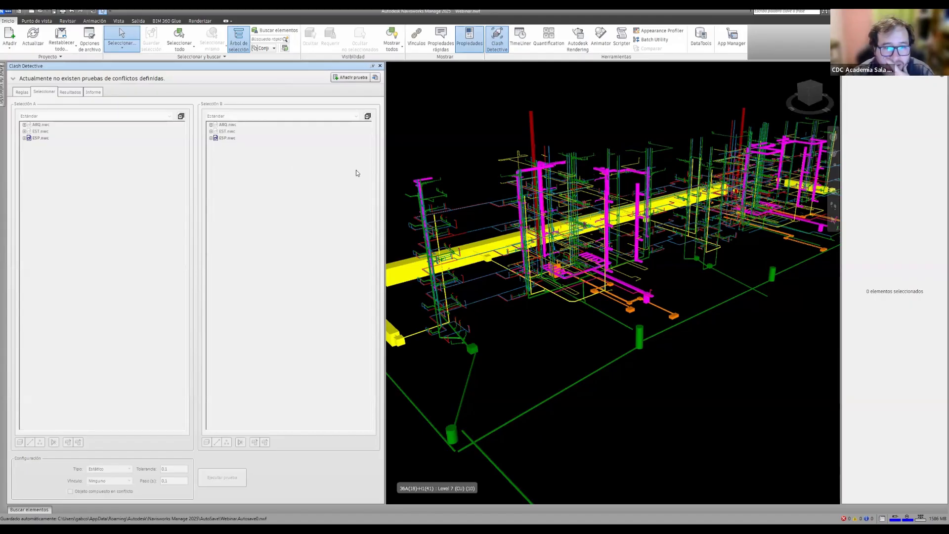
Step: Add a new clash test and name it Cálculo vs Alcantarillado, widening the name column of the test list
left_click(14, 78)
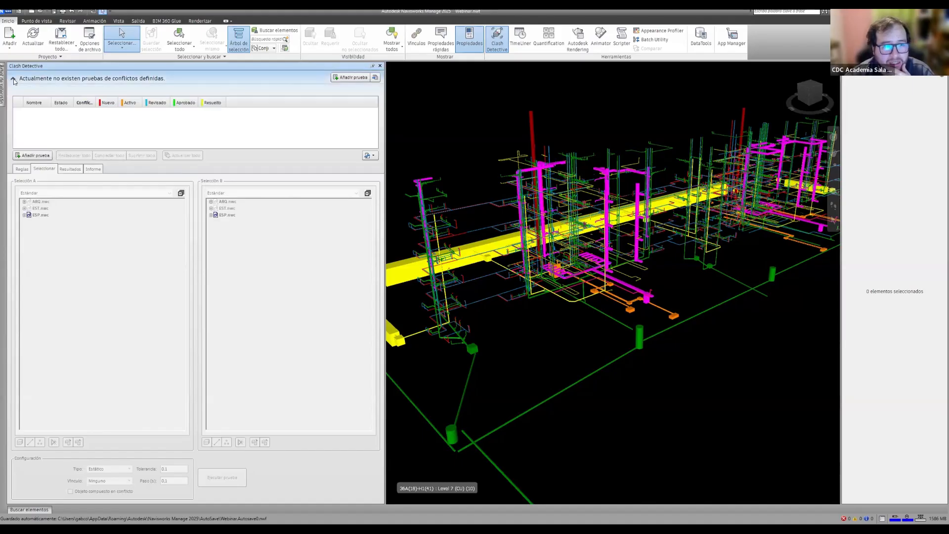
left_click(359, 78)
left_click_drag(52, 103, 86, 103)
left_click(53, 111)
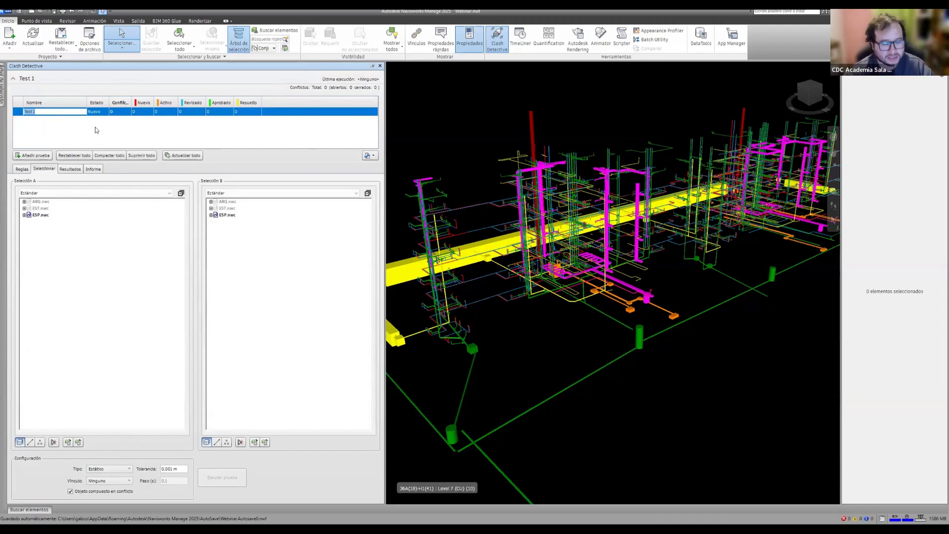
type("Cá")
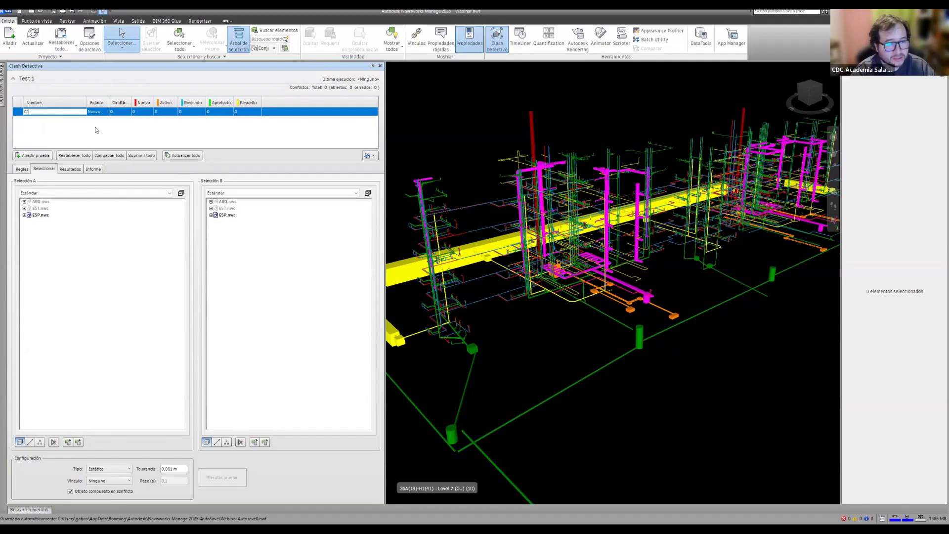
type("lculo")
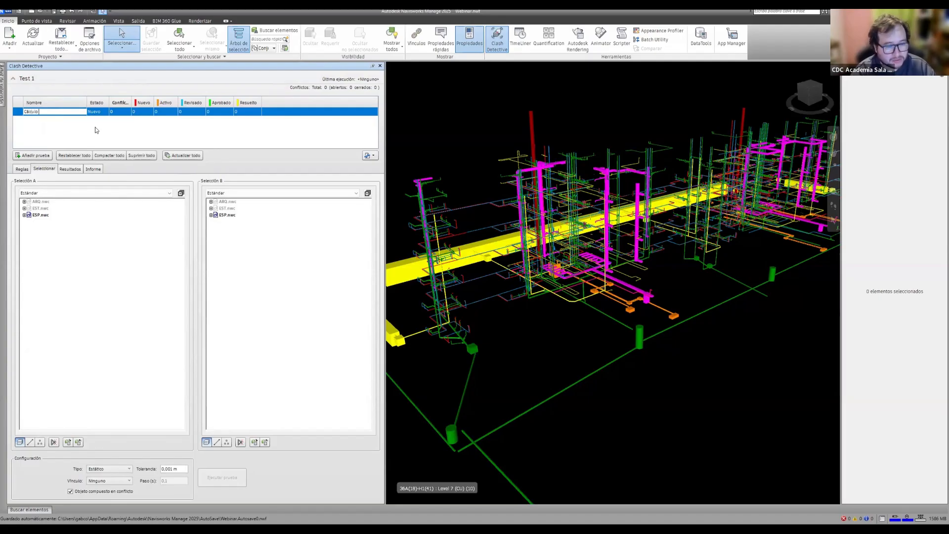
type(" vs Alc")
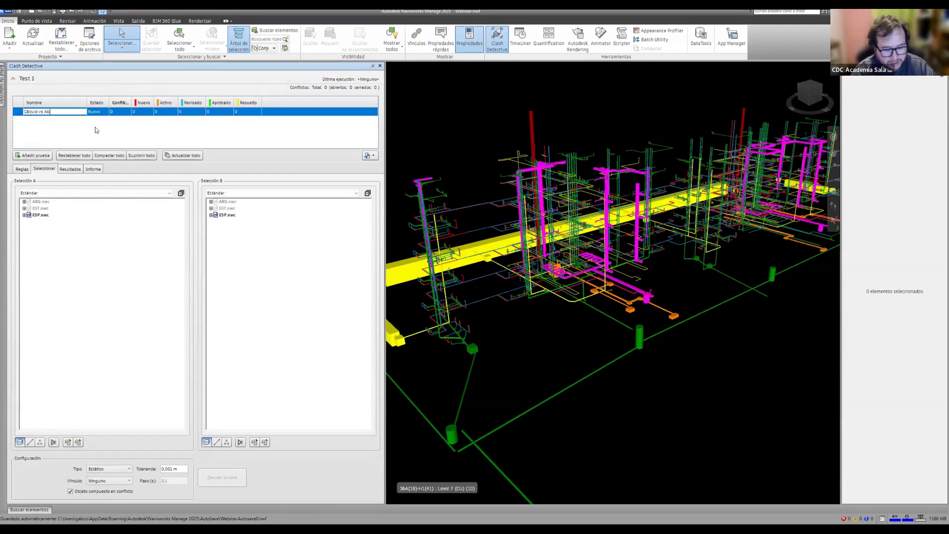
type("antarillado")
key("Return")
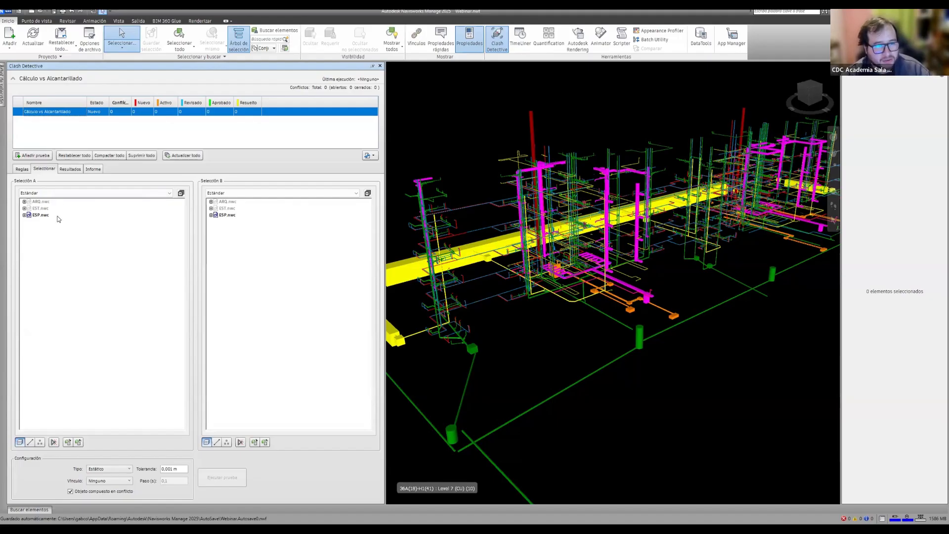
Step: Unhide the EST.nwc structural model alongside the services and clear the selection
mouse_move(2, 85)
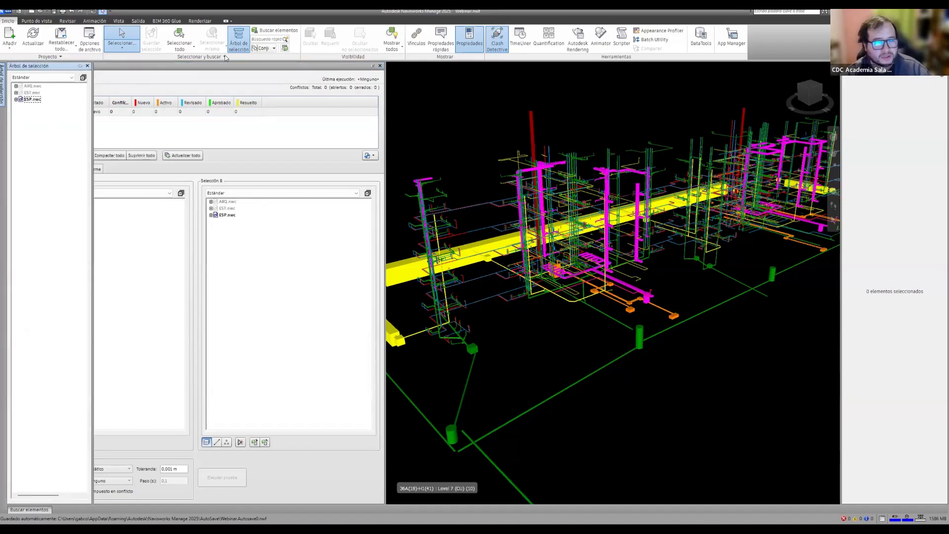
left_click(34, 93)
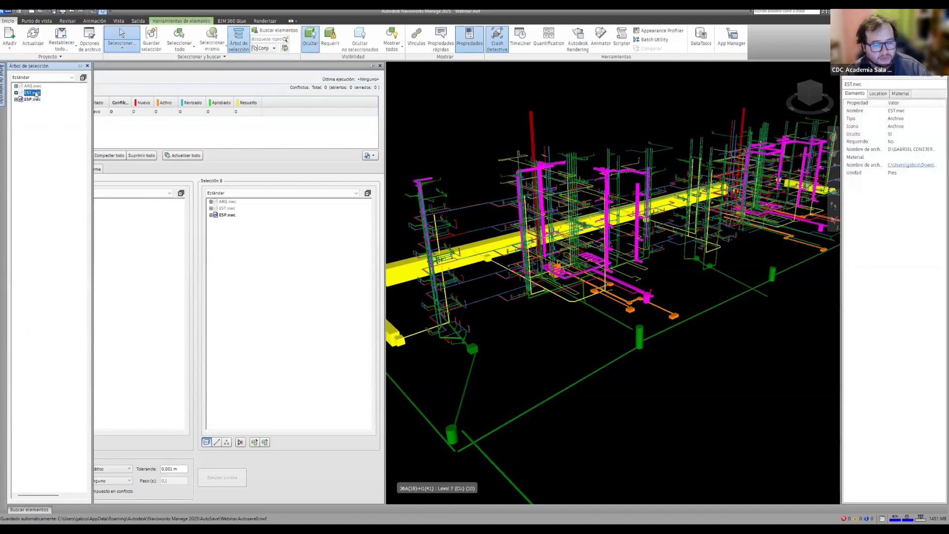
key("ctrl+h")
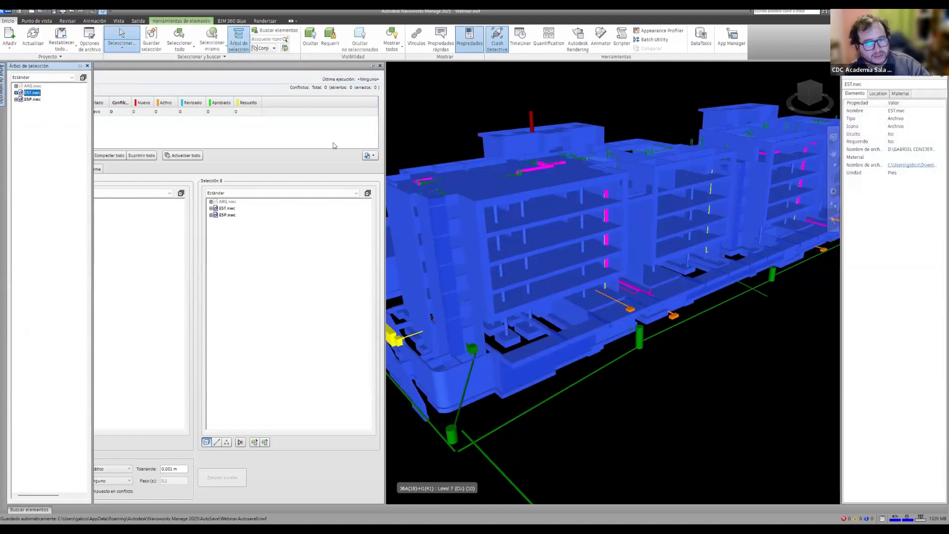
left_click(448, 114)
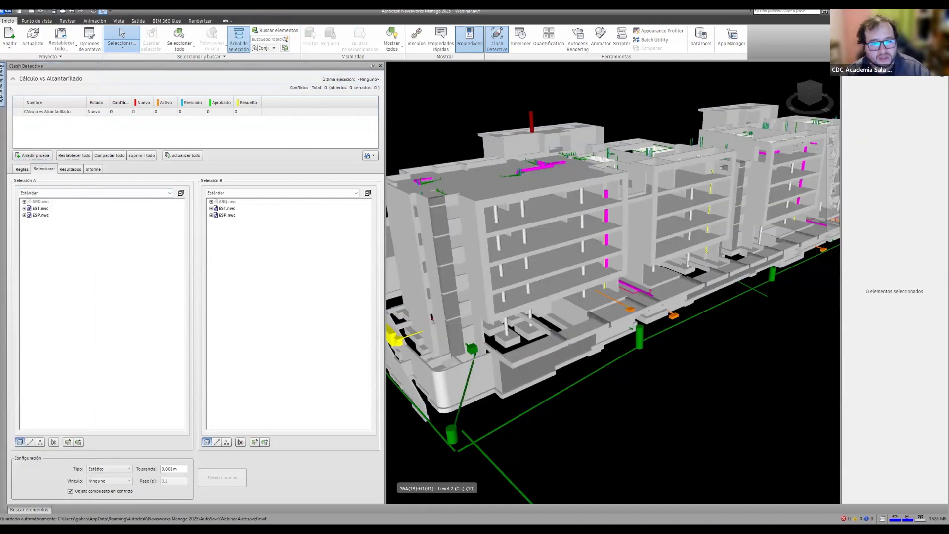
mouse_move(2, 85)
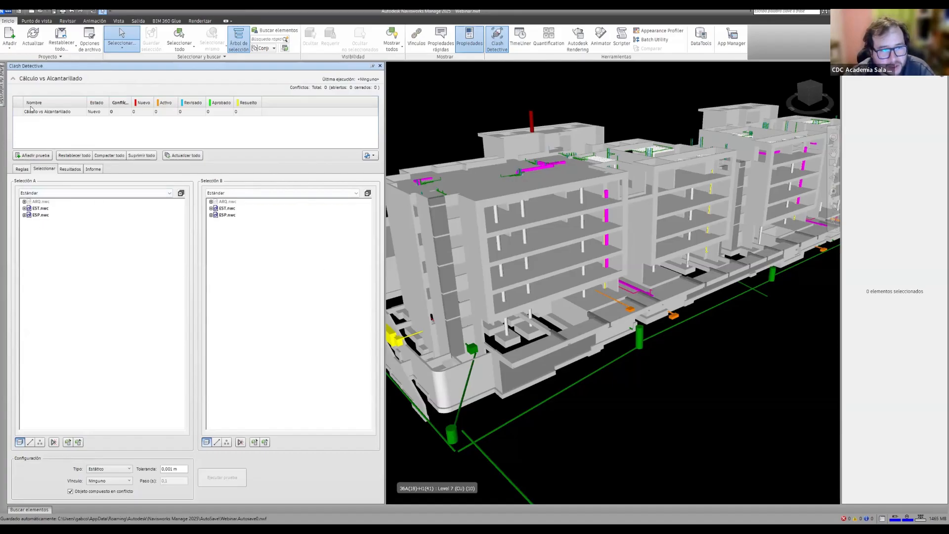
Step: Set Selection A of the clash test to EST.nwc and Selection B to the Alcantarillado set from Conjuntos
left_click(40, 208)
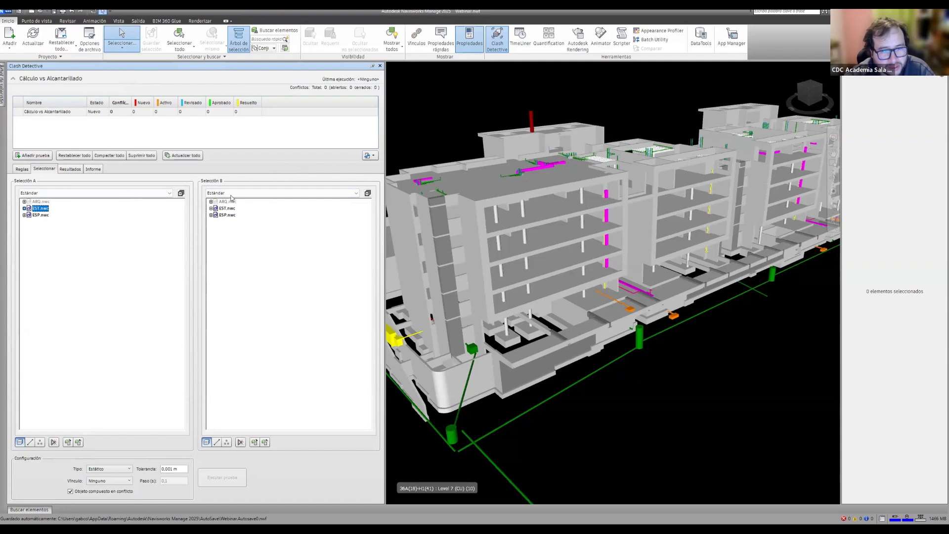
left_click(262, 193)
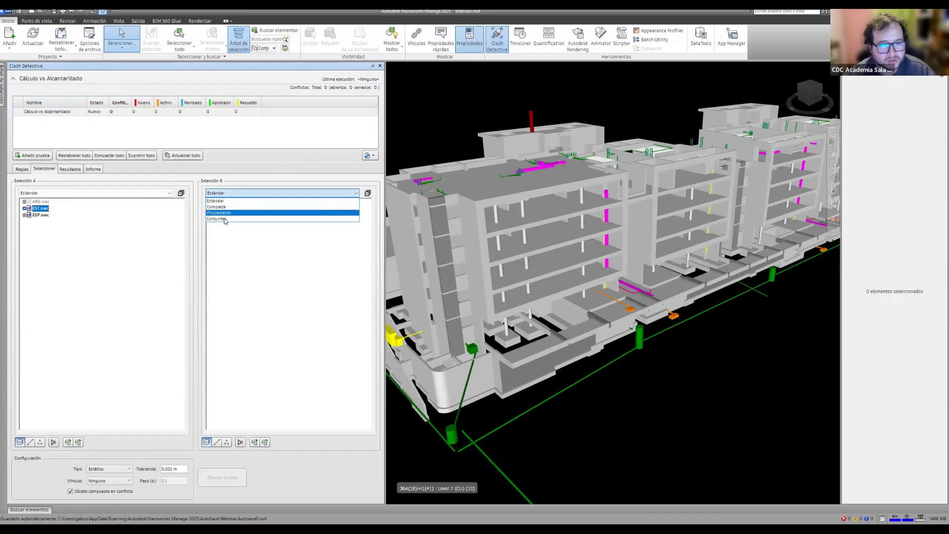
left_click(224, 219)
left_click(242, 203)
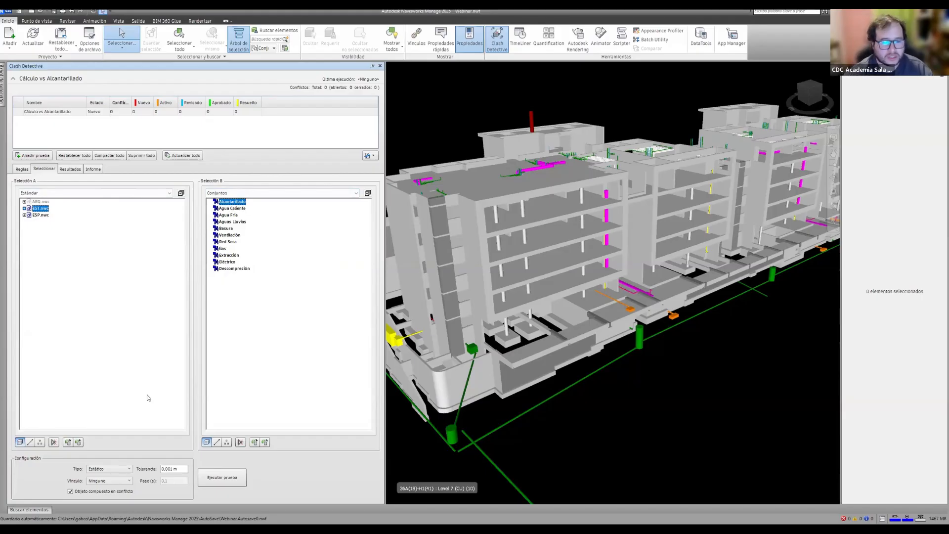
Step: Set the clash test's tolerance to 0 and run the test
left_click(125, 473)
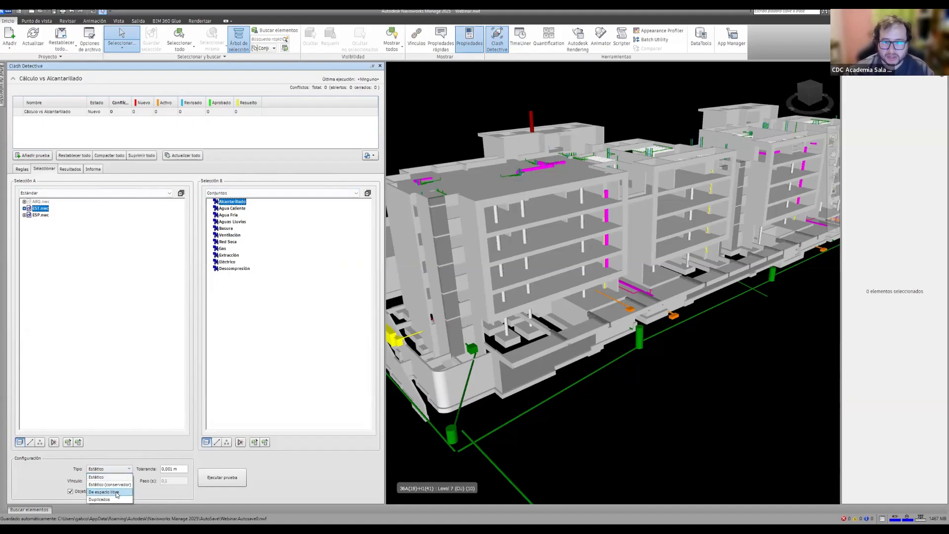
left_click(150, 455)
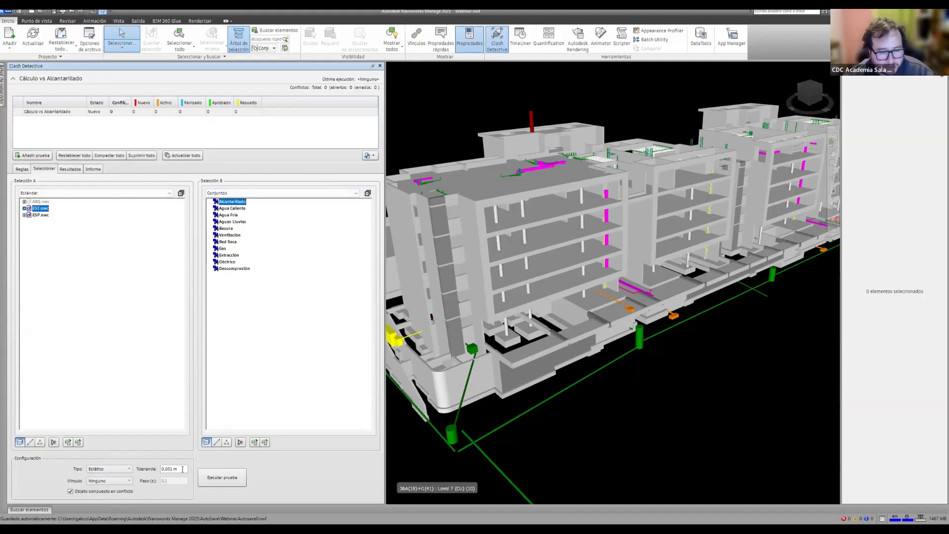
left_click(160, 468)
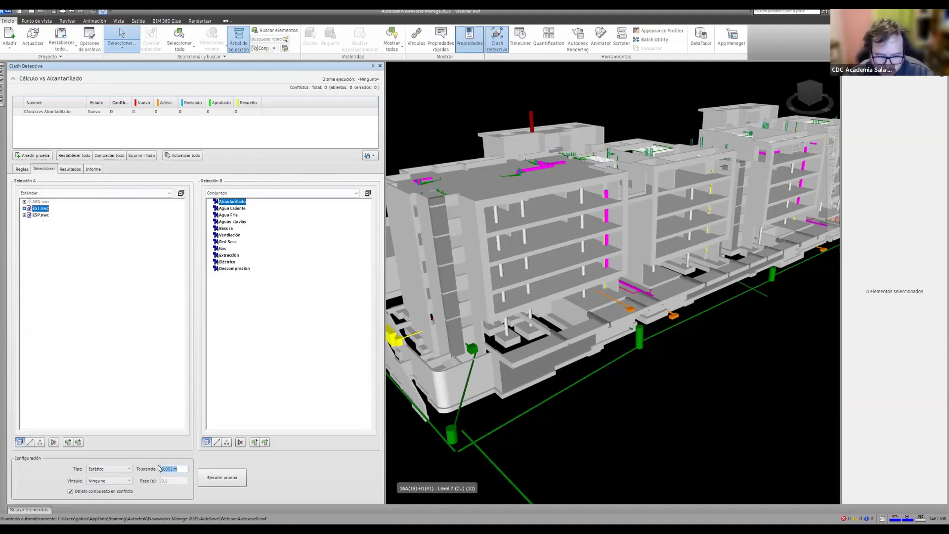
type("0")
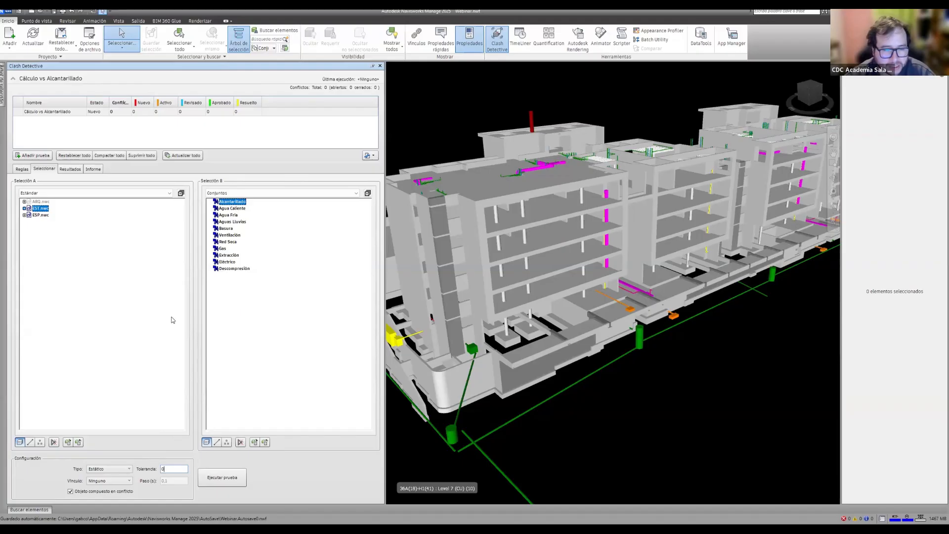
left_click(222, 479)
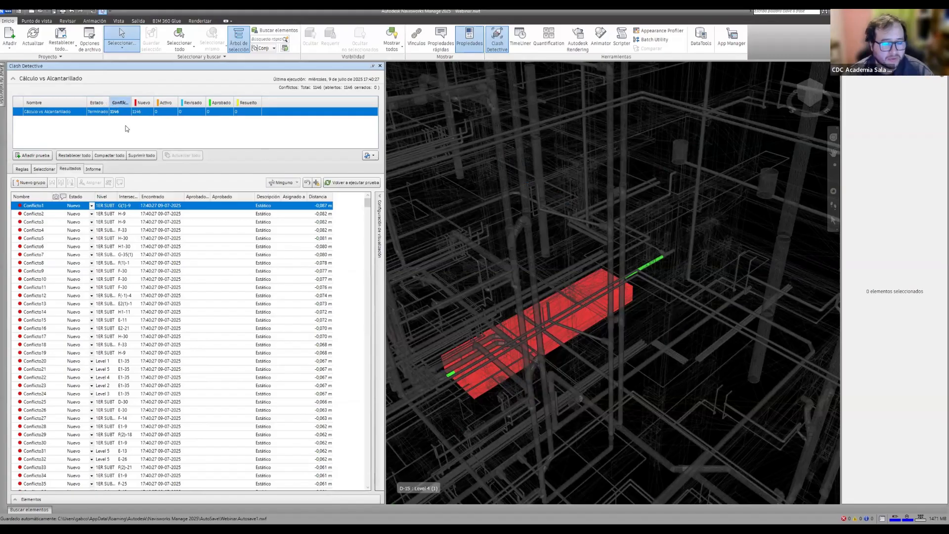
Step: Widen the test list's state column, and view Conflicto2 and Conflicto3 in the model
left_click_drag(109, 102, 124, 102)
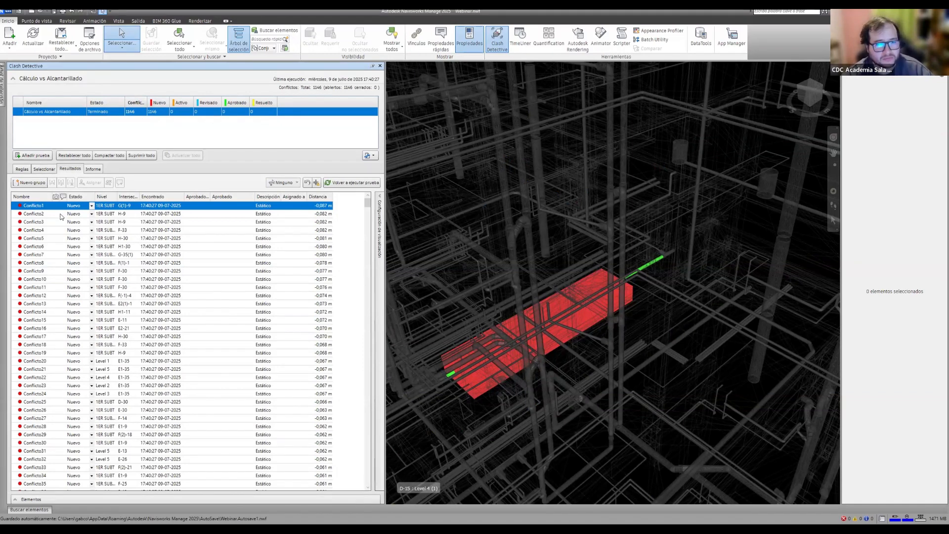
left_click(45, 215)
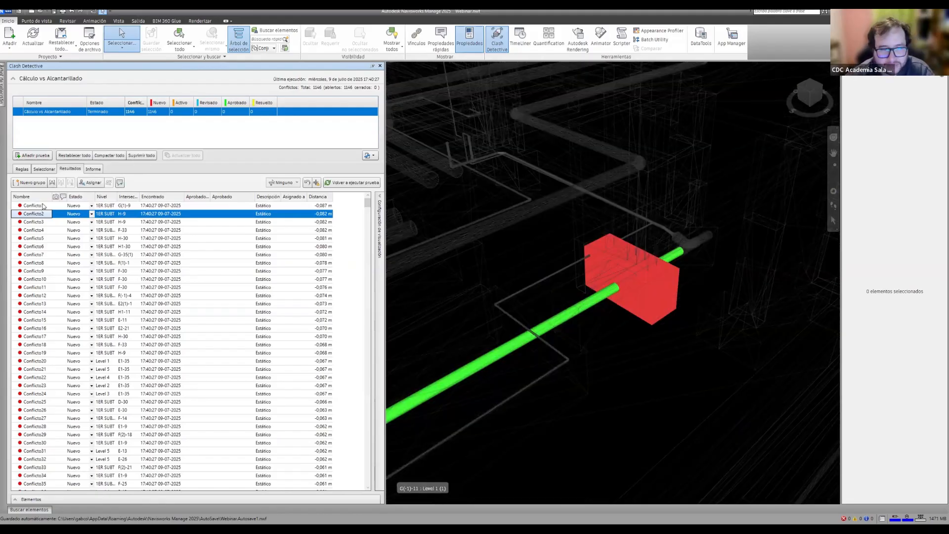
key("Down")
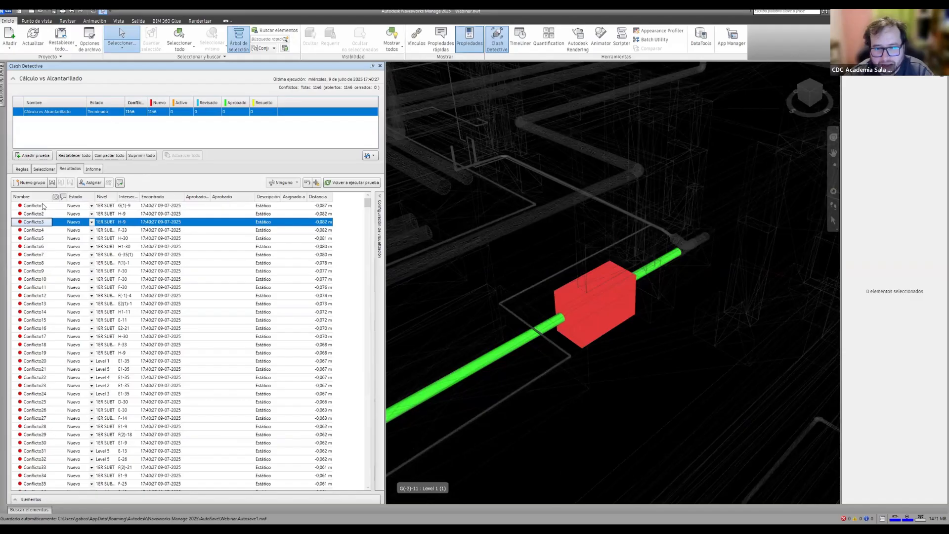
Step: Step through the clash results from Conflicto4 to Conflicto20, viewing each clash in the model
key("Down")
key("Down")
key("Down")
key("Down")
key("Down")
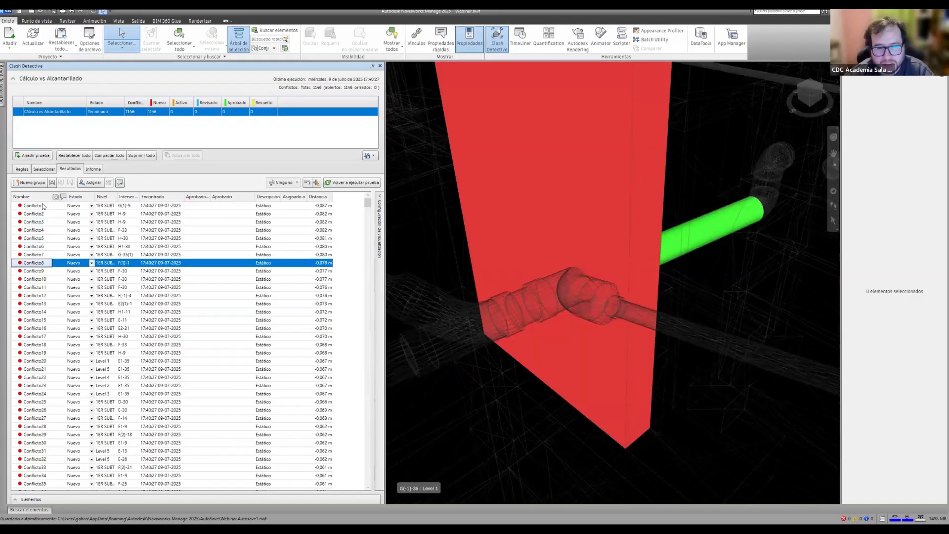
key("Down")
key("Down")
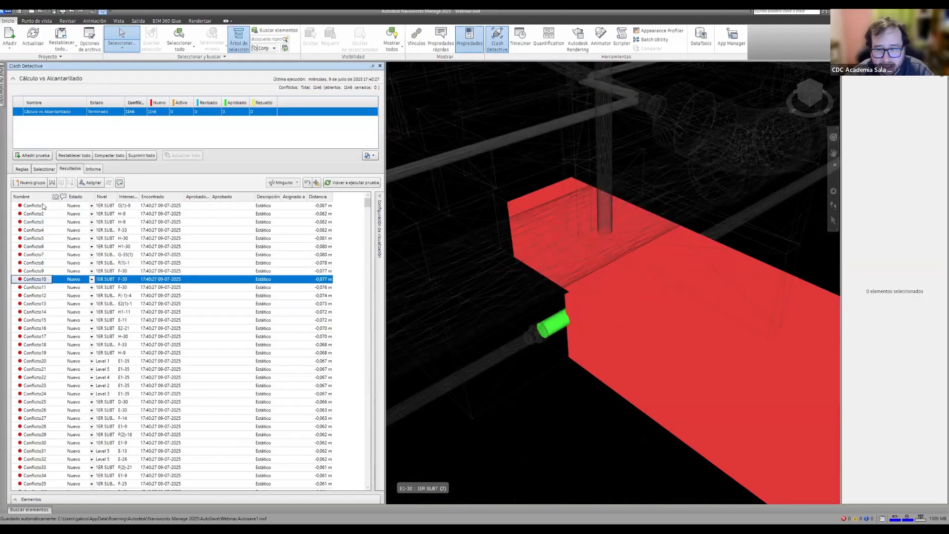
key("Down")
key("Down")
key("Down")
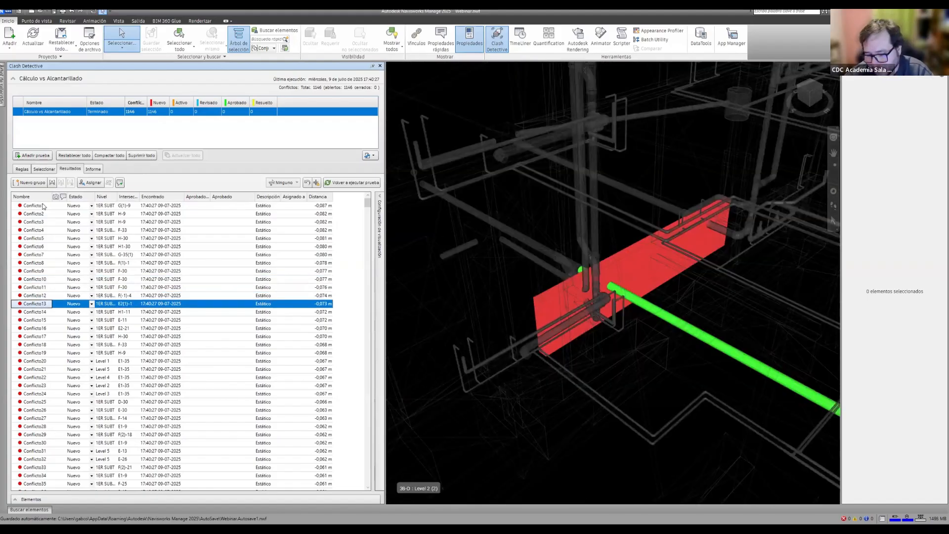
key("Up")
key("Up")
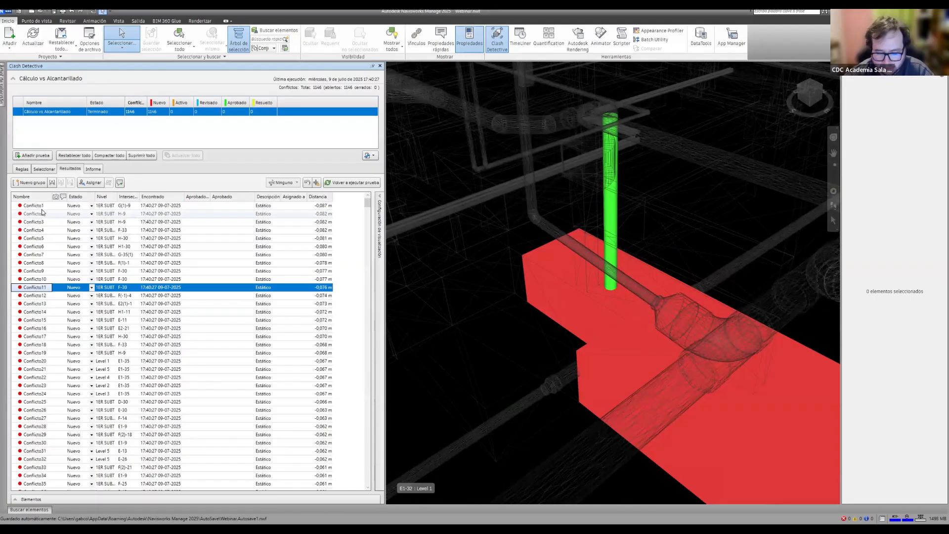
key("Down")
key("Down")
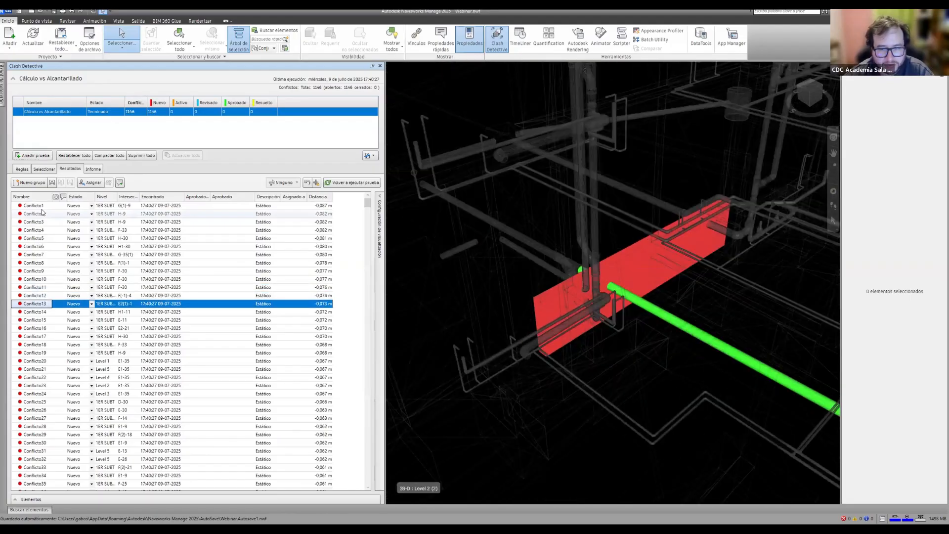
key("Down")
key("Down")
key("Down")
key("Down")
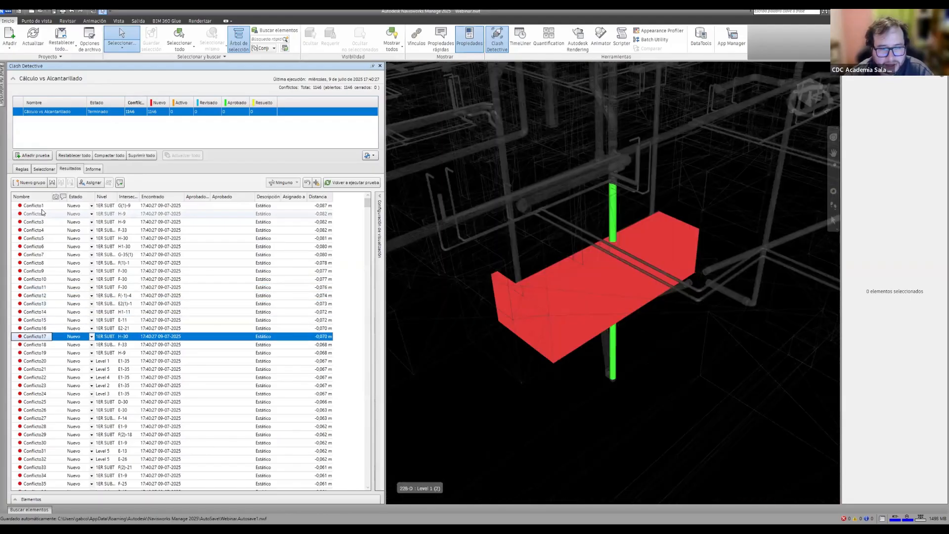
key("Down")
key("Down")
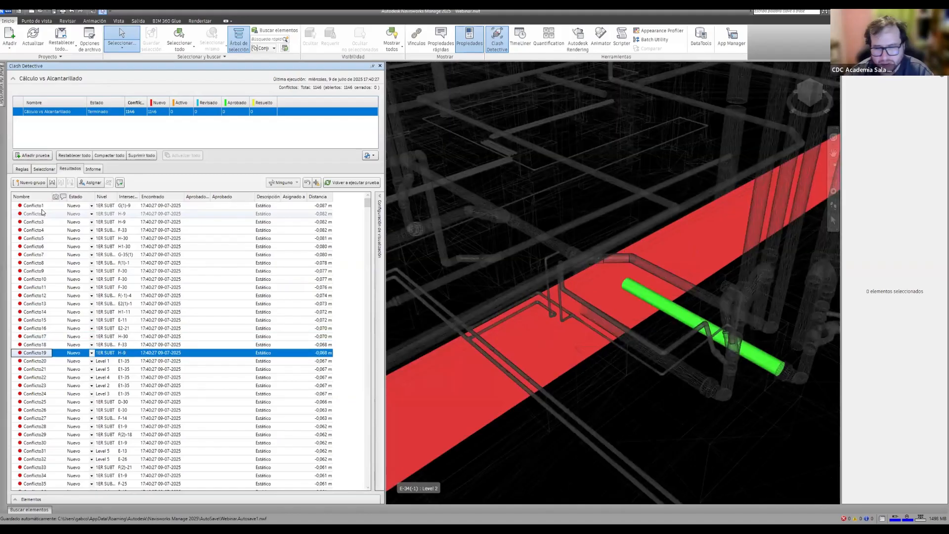
key("Down")
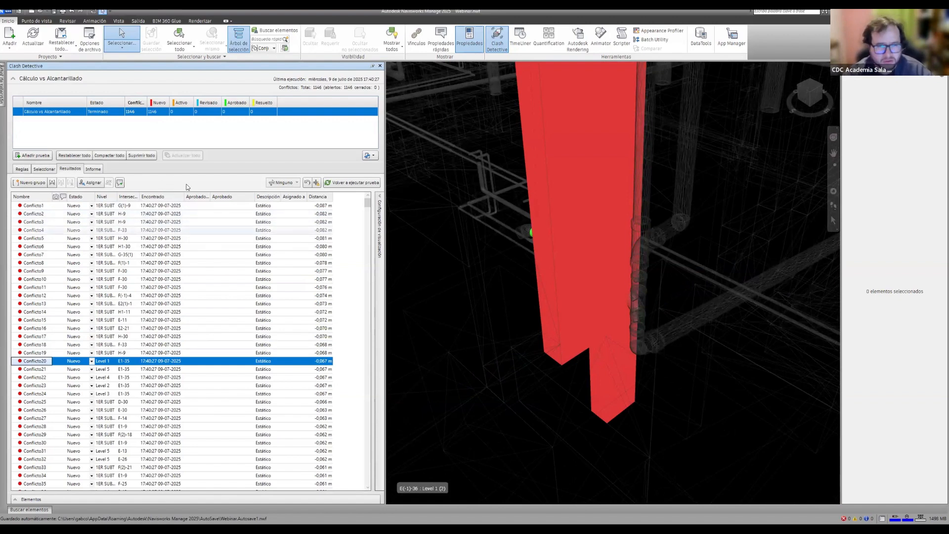
Step: Expand and enlarge the Elementos section to show the two clashing items of Conflicto20
left_click(39, 501)
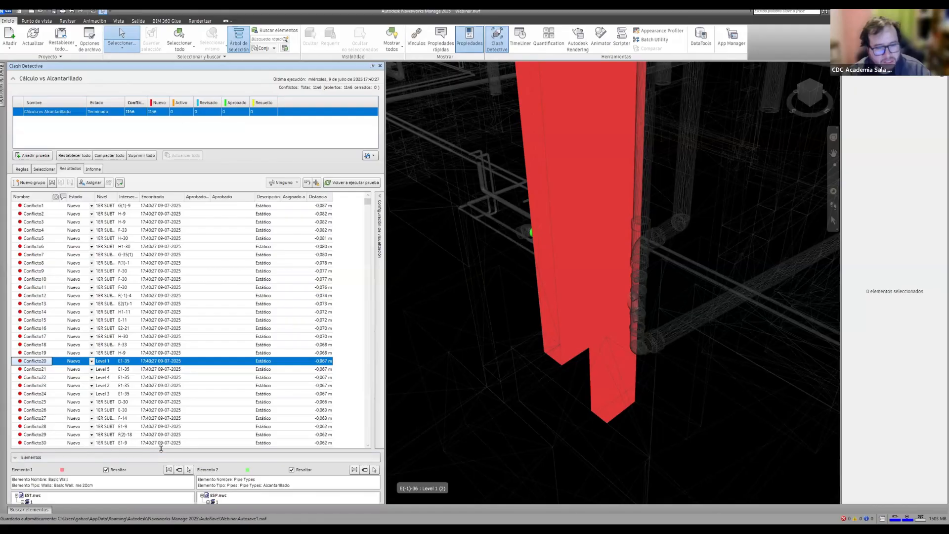
left_click_drag(161, 451, 162, 367)
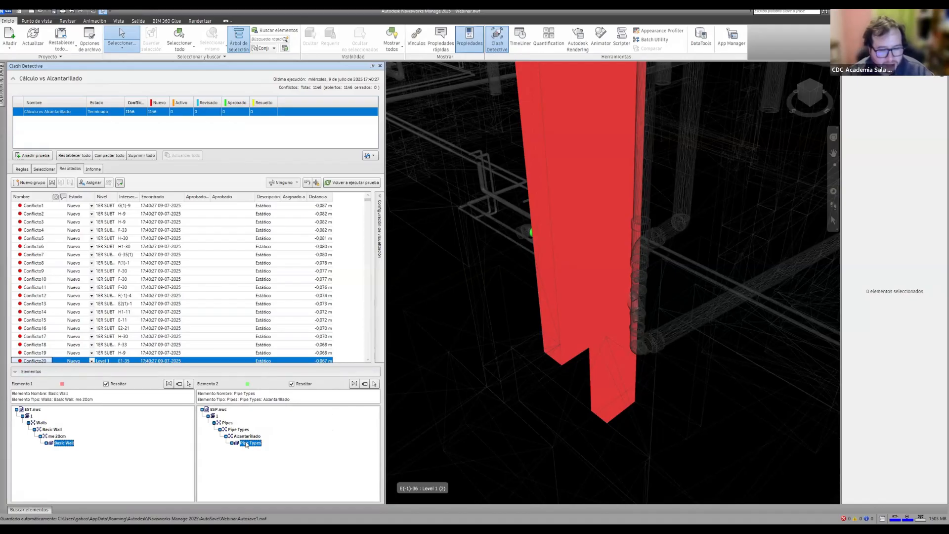
Step: View Conflicto21, Conflicto22, Conflicto23 and Conflicto27 in the model, and widen the Nivel column of the results
scroll(75, 241, "down", 5)
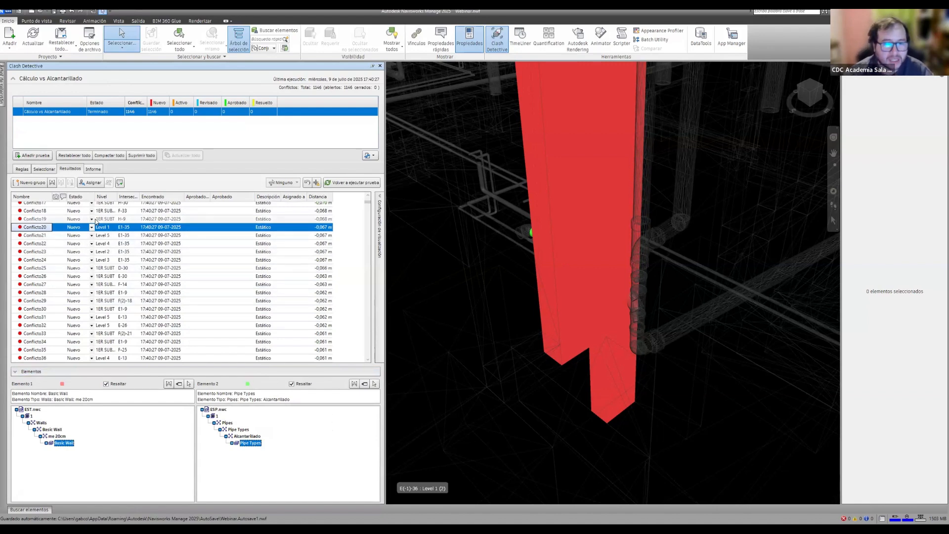
left_click(41, 236)
left_click(40, 244)
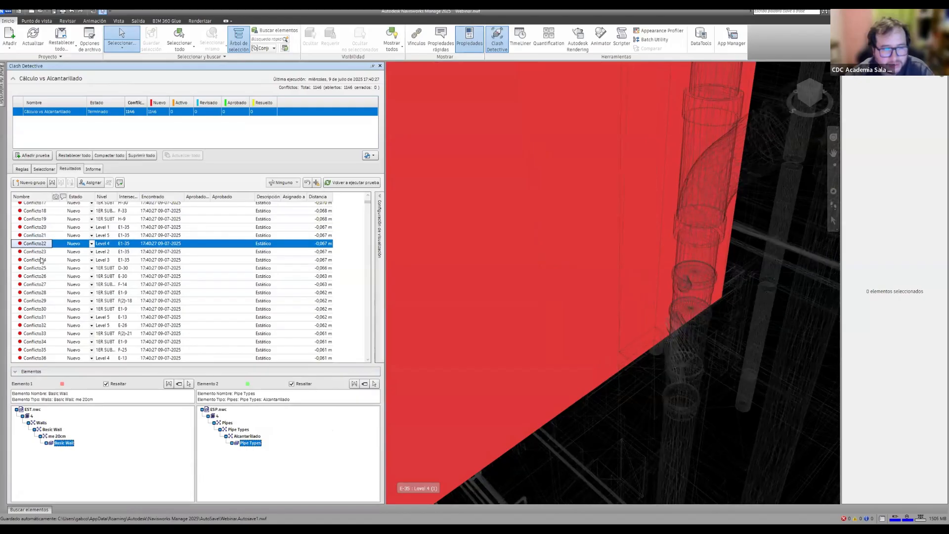
left_click(42, 253)
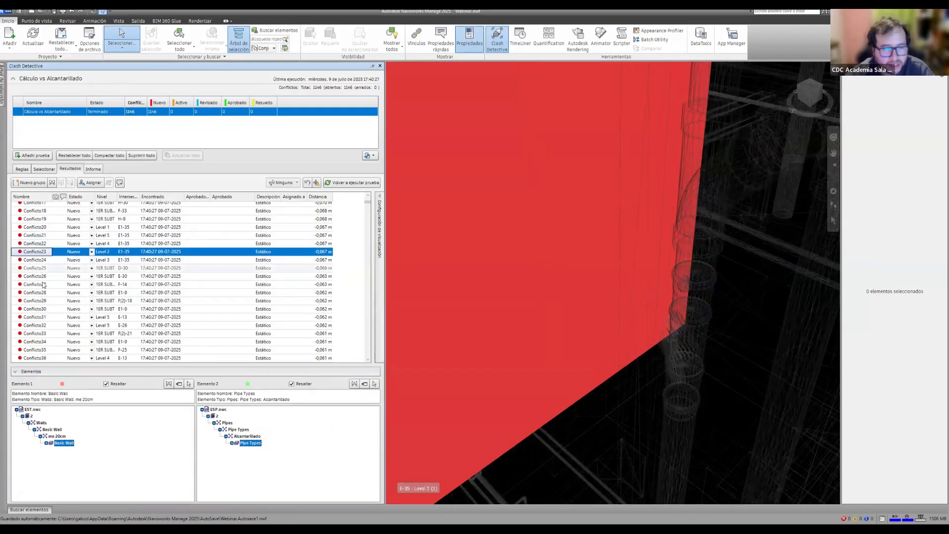
left_click(42, 285)
mouse_move(119, 196)
left_mouse_down()
mouse_move(141, 197)
mouse_move(132, 197)
left_mouse_up()
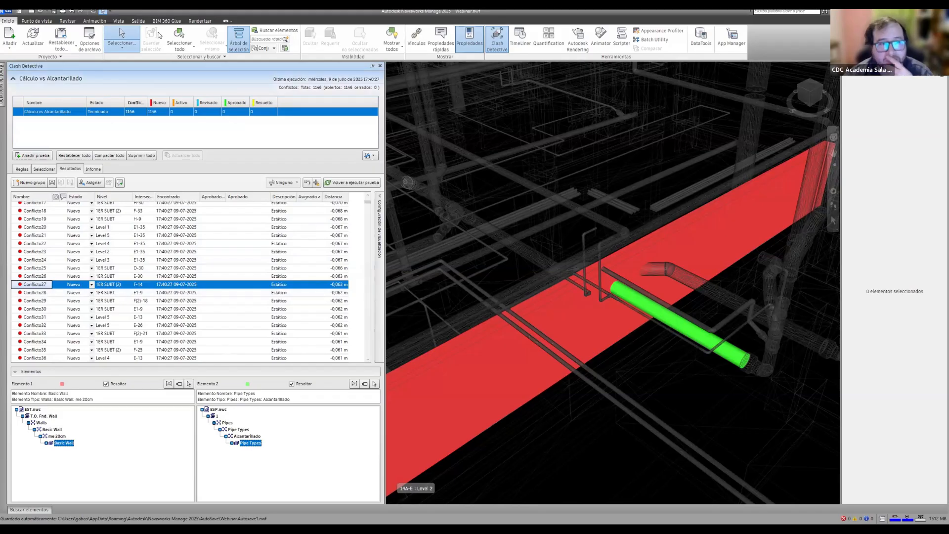
Step: Set the active grid to the STR-El_Remanso structural model and open the grid display mode options
left_click(48, 22)
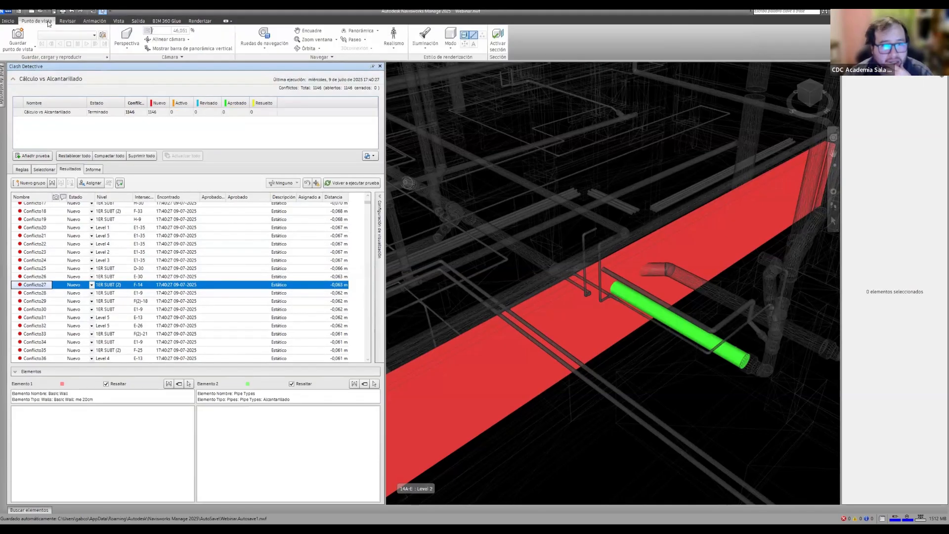
left_click(120, 22)
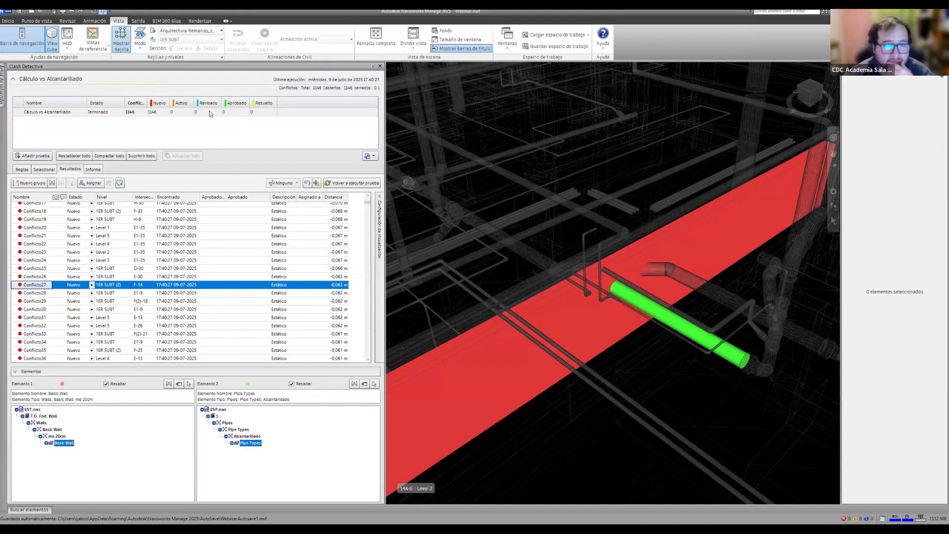
left_click(200, 31)
left_click(197, 48)
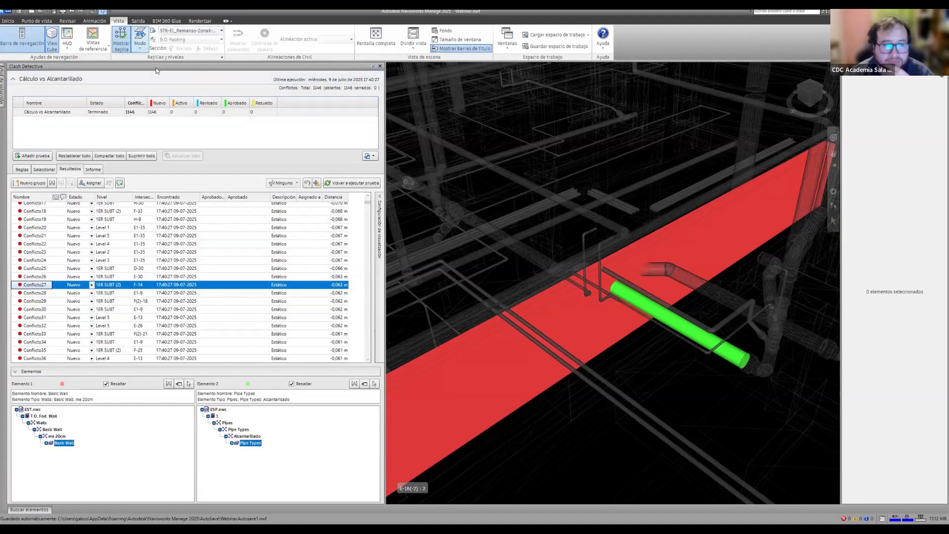
left_click(140, 45)
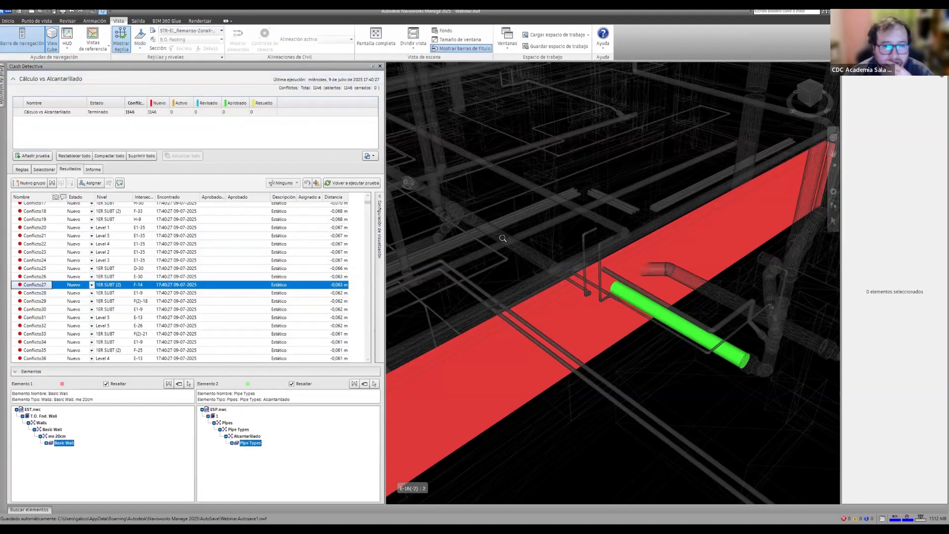
Step: Examine where the wall and pipe of Conflicto27 sit relative to the structural grid lines
scroll(503, 238, "down", 1)
scroll(565, 245, "down", 1)
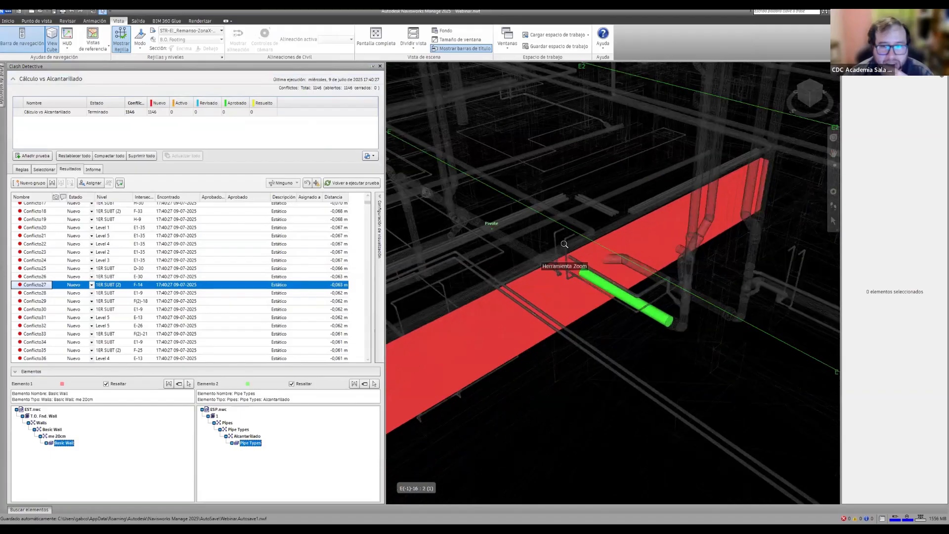
scroll(460, 266, "down", 1)
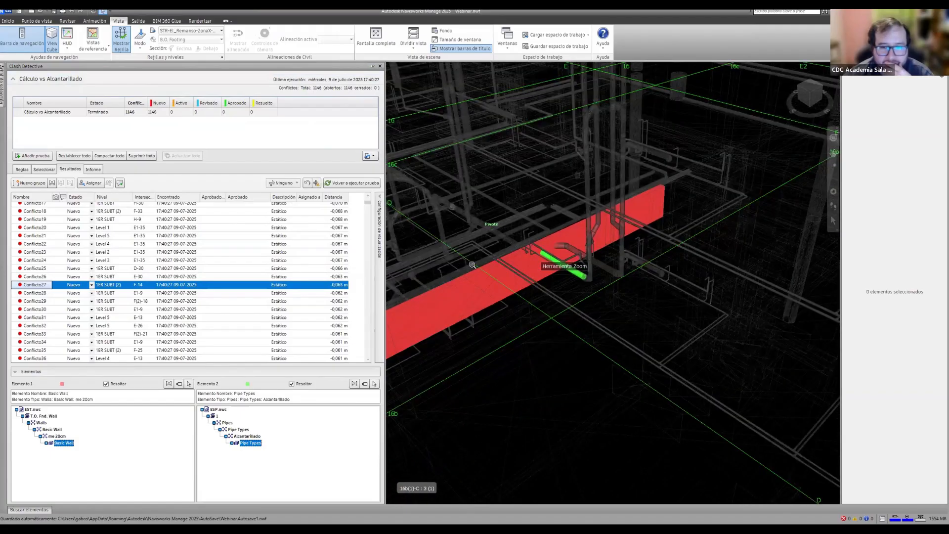
scroll(477, 261, "down", 1)
scroll(476, 261, "up", 1)
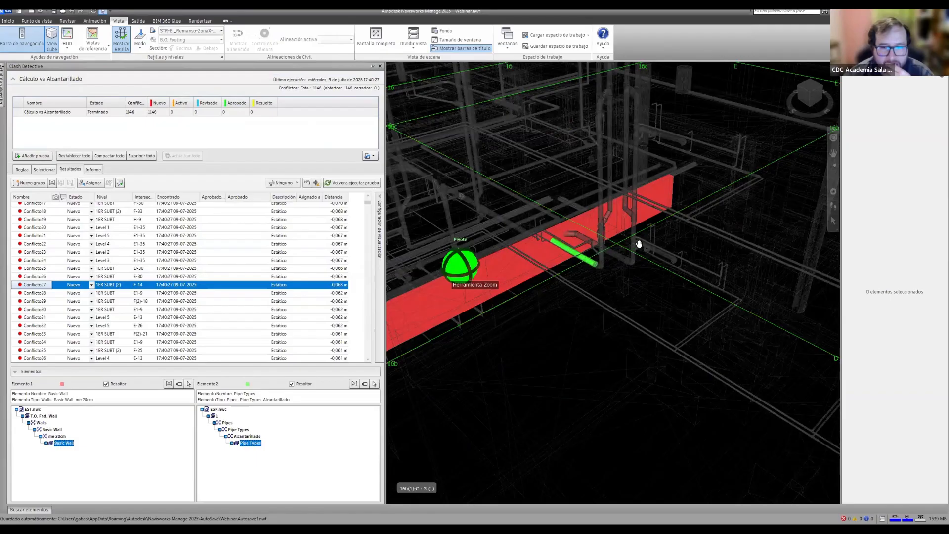
middle_click_drag(639, 244, 678, 239)
scroll(560, 256, "up", 1)
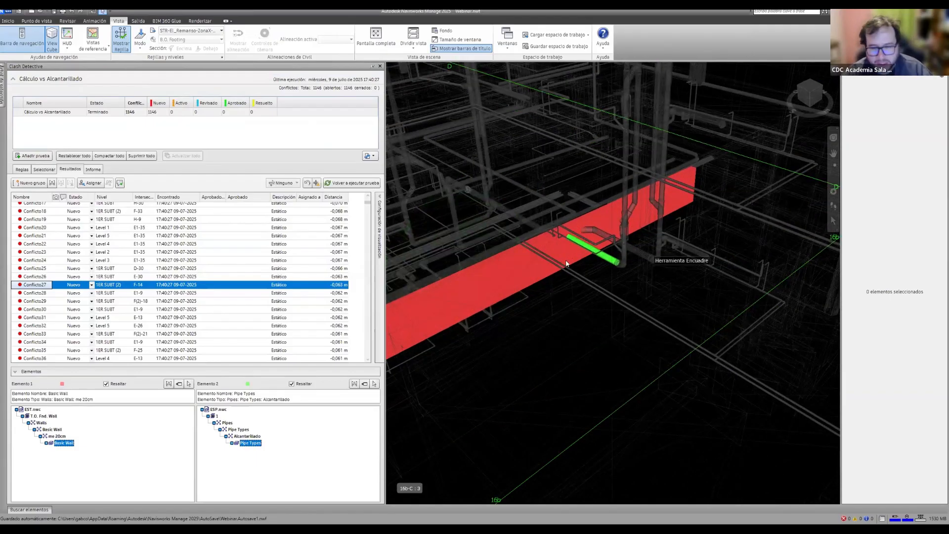
scroll(567, 263, "down", 1)
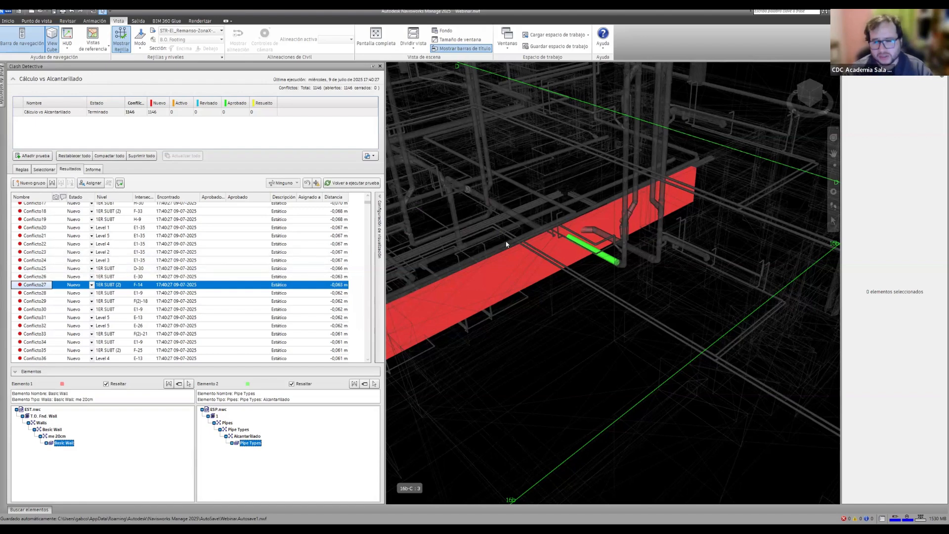
Step: View Conflicto29, Conflicto31, Conflicto77, Conflicto80 and Conflicto81 against the grid lines in the model
left_click(42, 301)
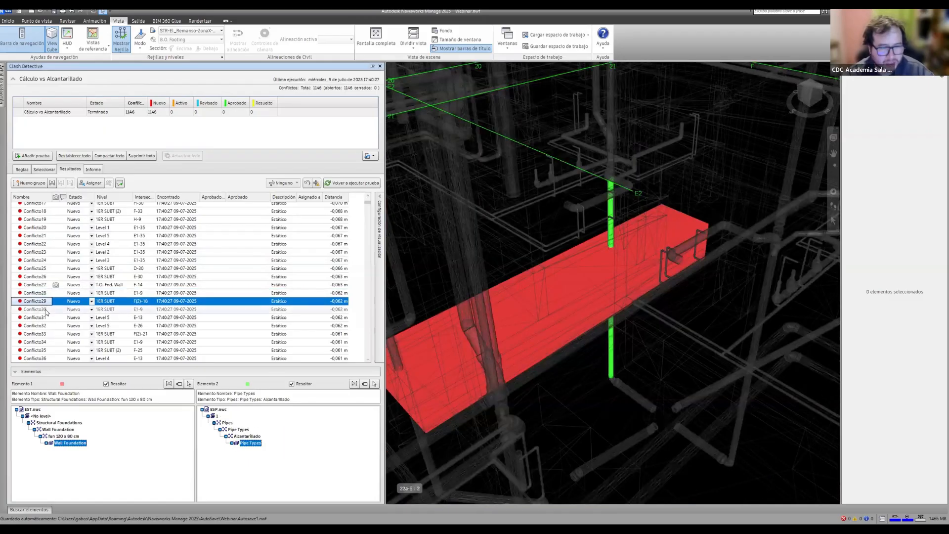
left_click(46, 317)
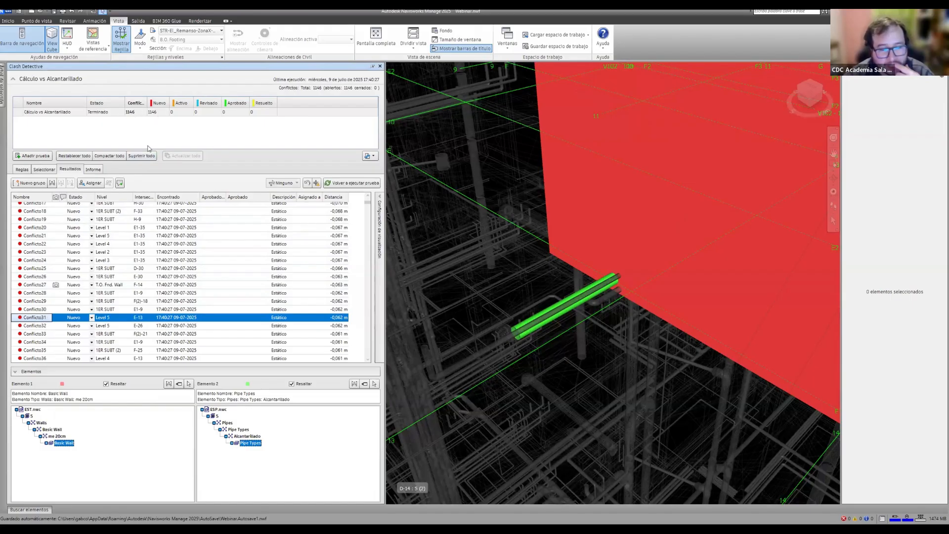
scroll(56, 307, "down", 15)
left_click(48, 293)
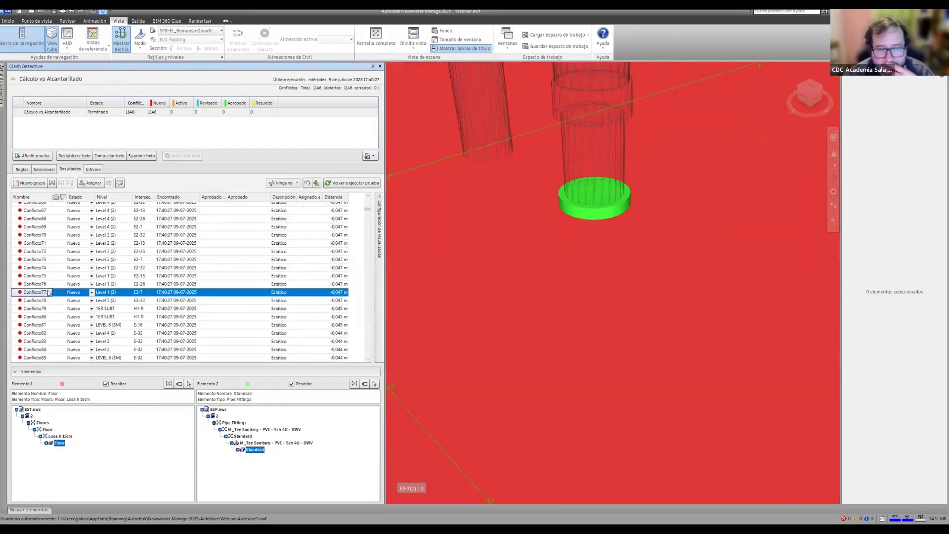
left_click(47, 317)
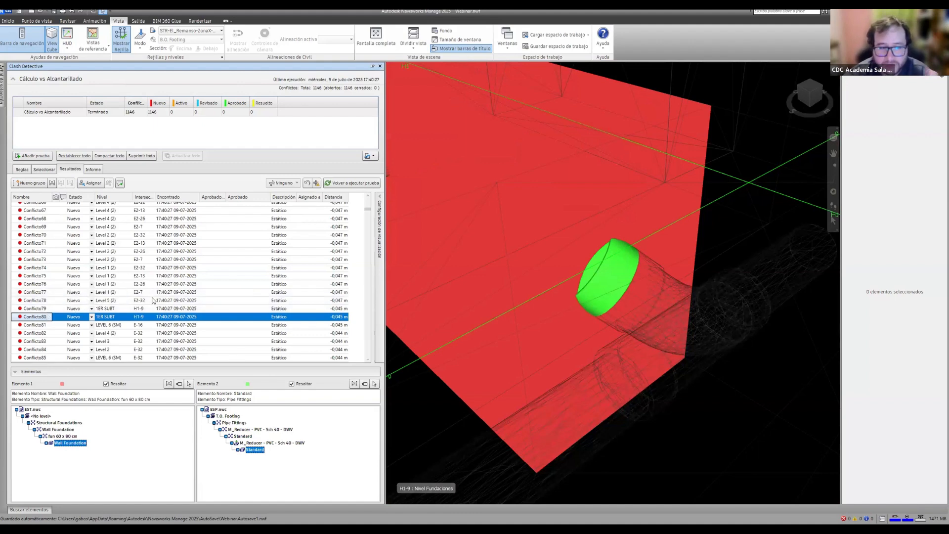
left_click(46, 326)
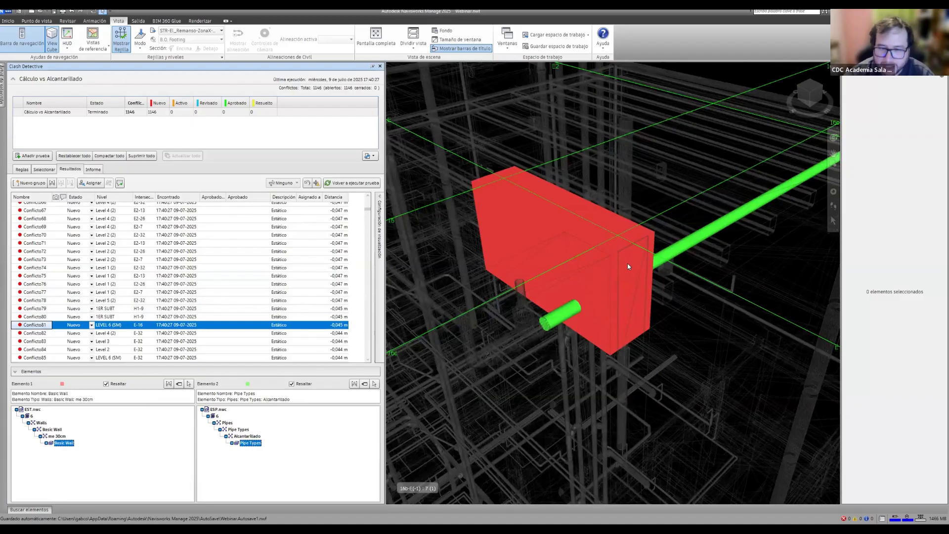
Step: Add a clash test with EST.nwc as Selection A and the Eléctrico set from Conjuntos as Selection B, and run it
left_click(33, 156)
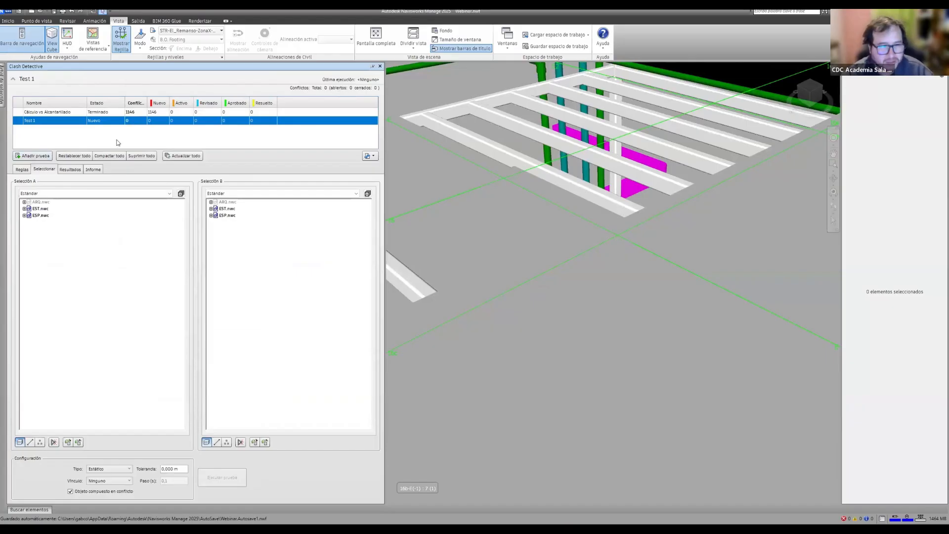
left_click(42, 210)
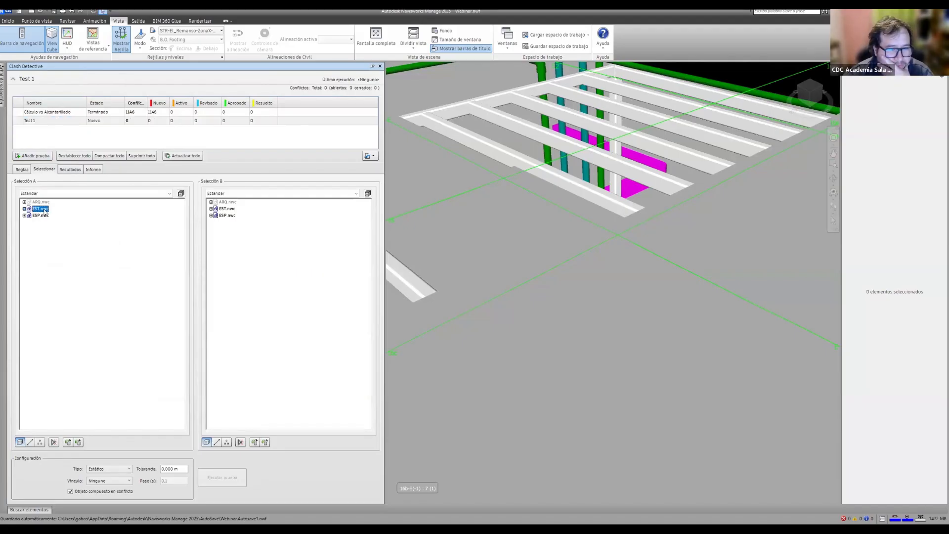
left_click(262, 195)
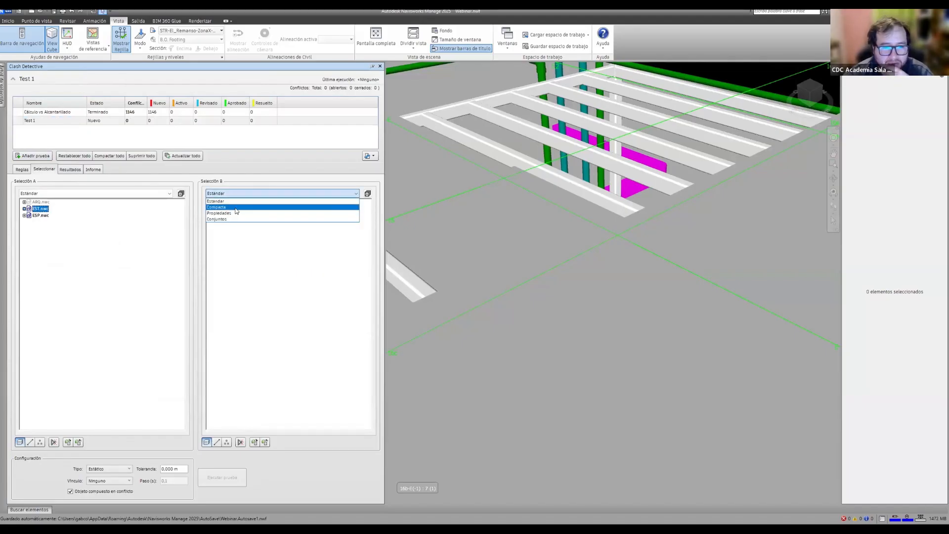
left_click(235, 219)
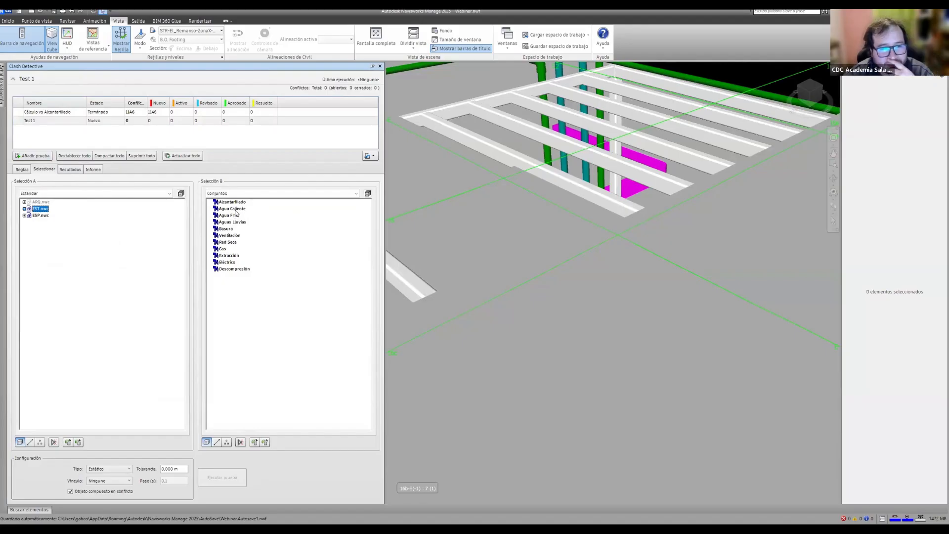
left_click(228, 262)
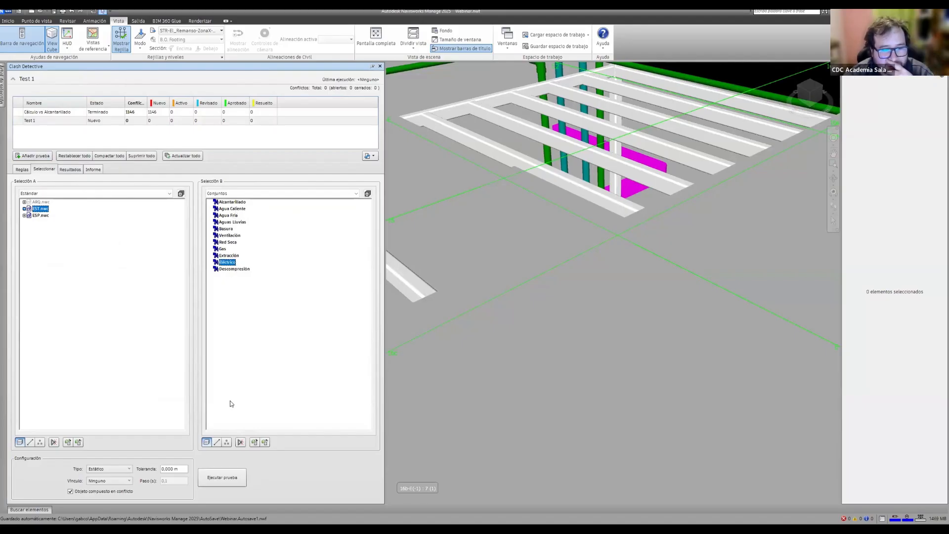
left_click(217, 478)
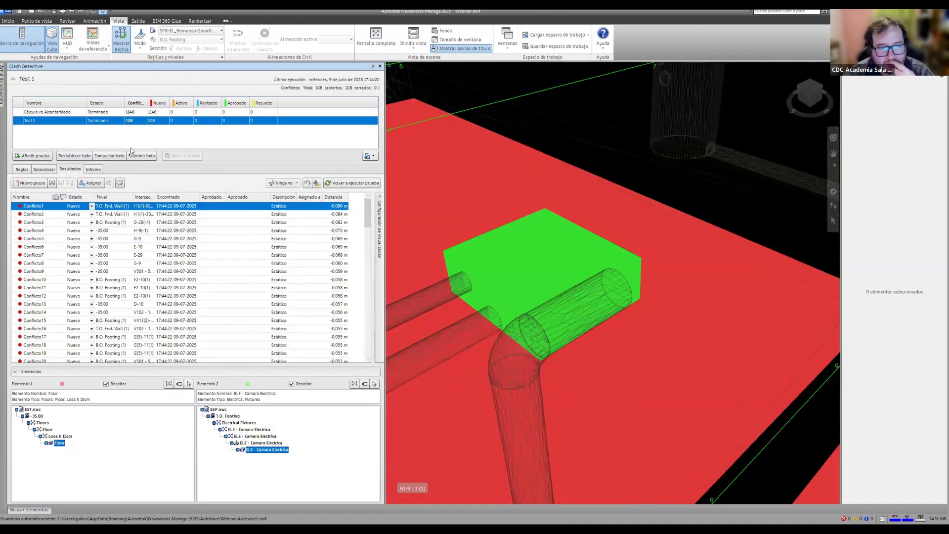
Step: Rename the clash test Test 1 as EST - ELE
double_click(49, 120)
type("C")
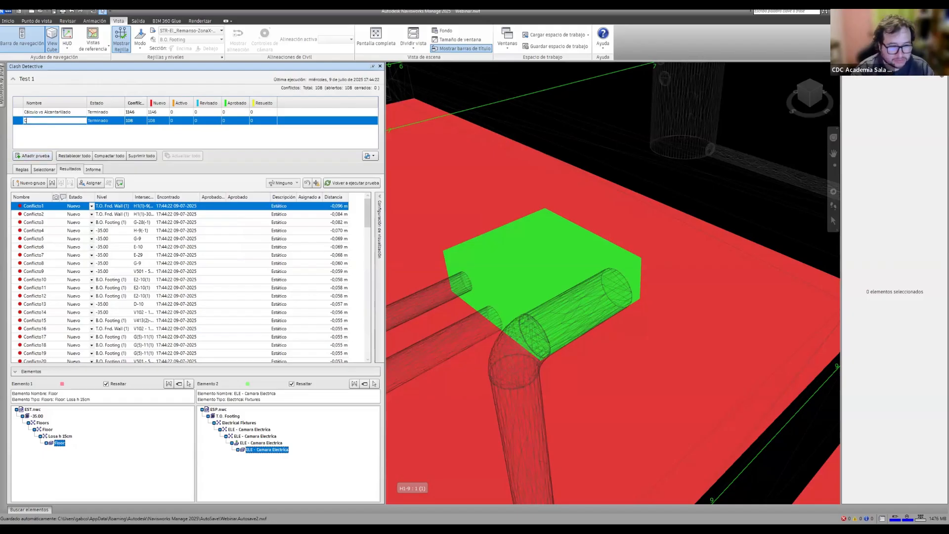
type("EST -")
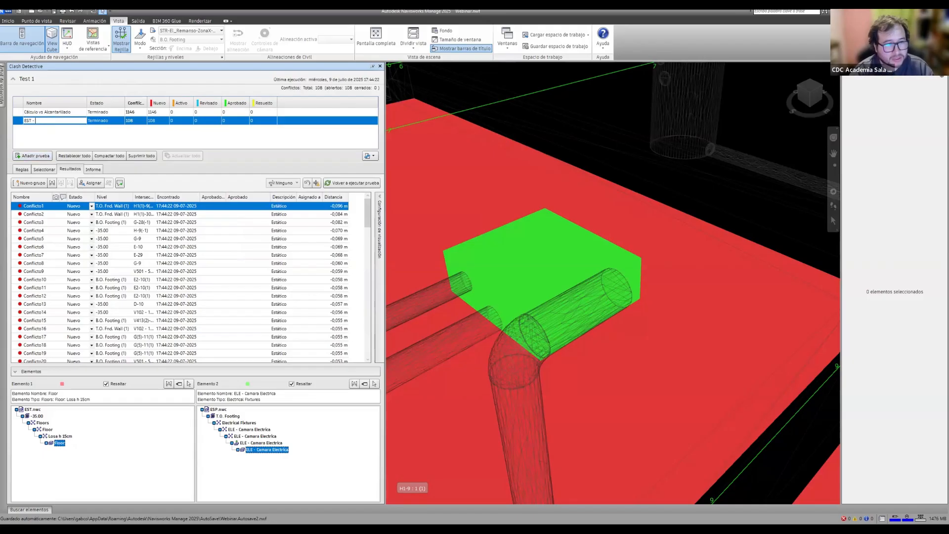
type(" ELE")
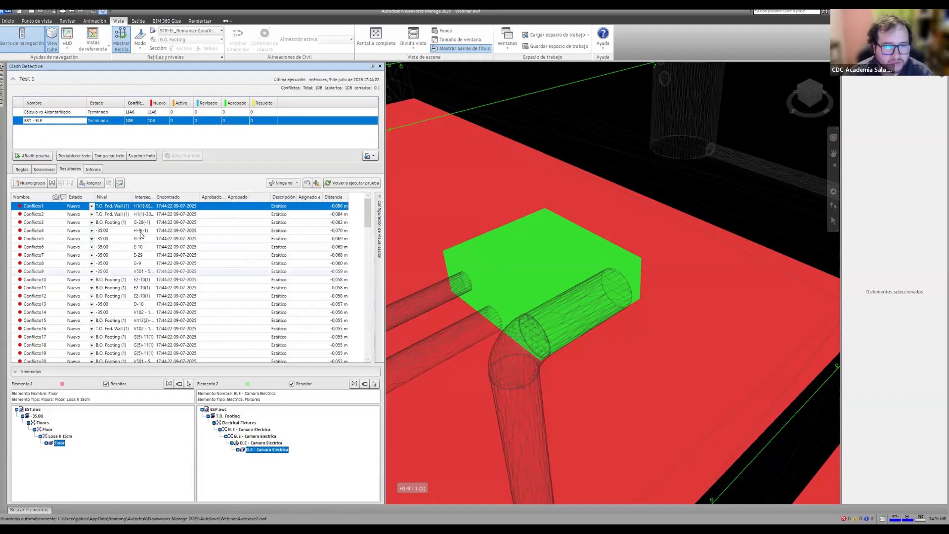
key("Return")
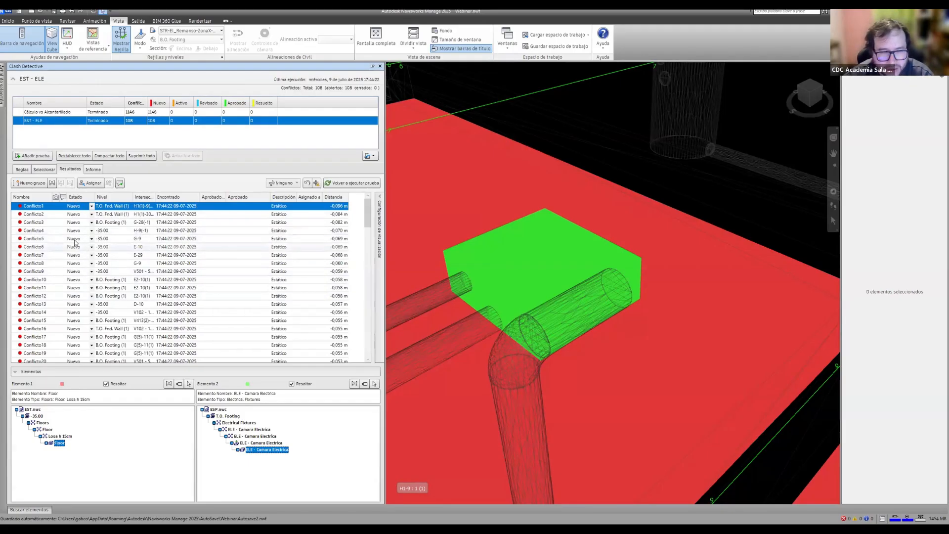
Step: Set the status of Conflicto1 in the Cálculo vs Alcantarillado test to Activo
left_click(92, 207)
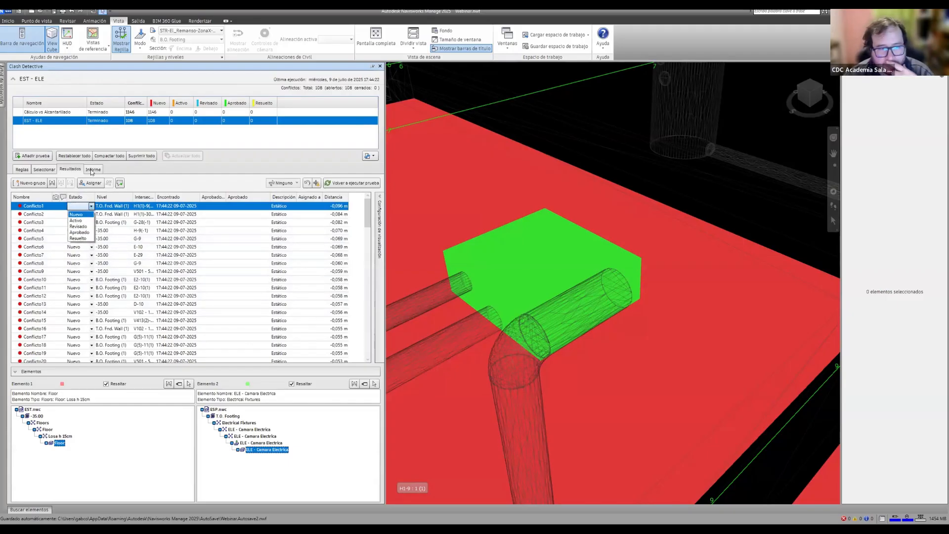
left_click(64, 112)
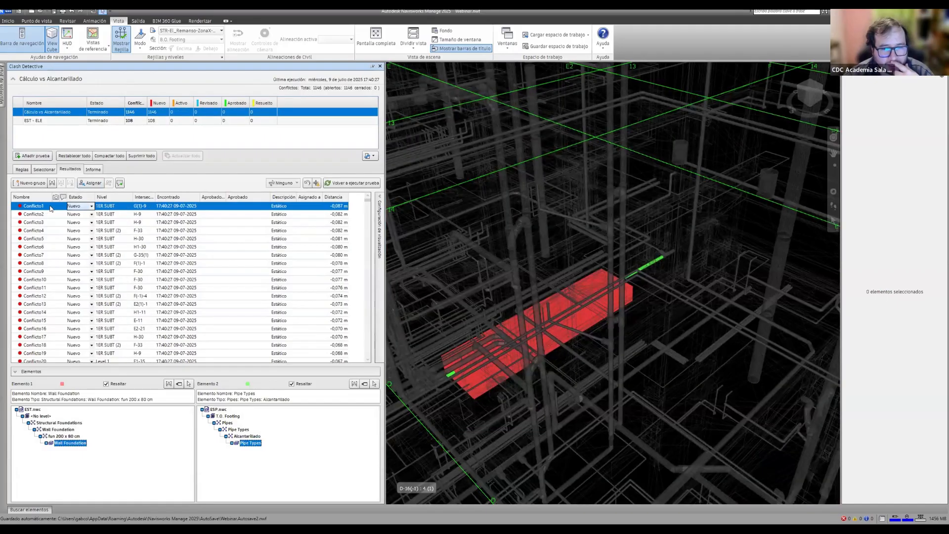
left_click(92, 206)
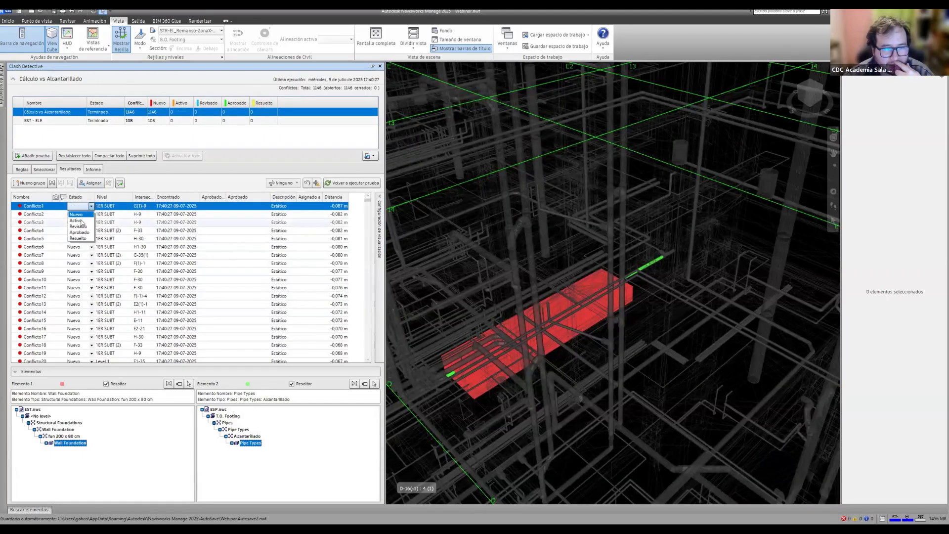
left_click(79, 221)
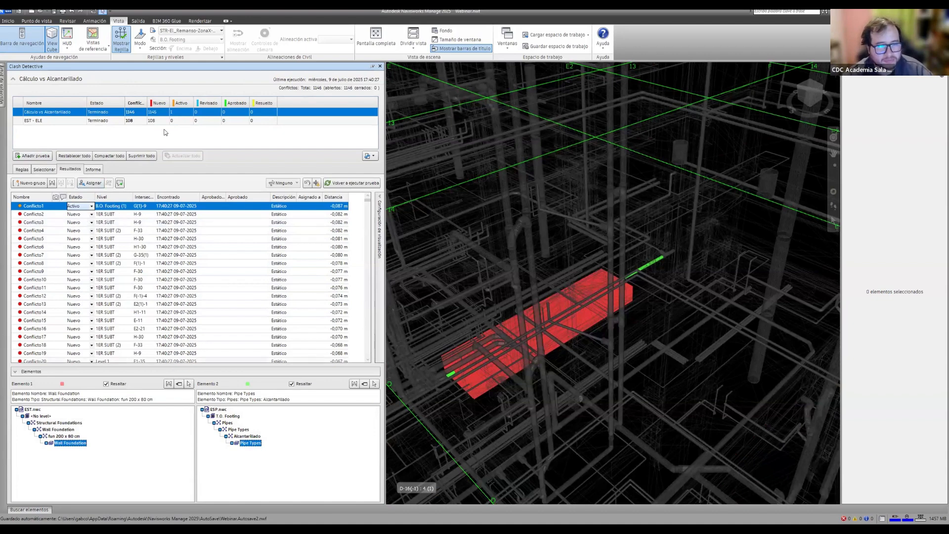
Step: Review the report contents and available output formats for the Cálculo vs Alcantarillado test
left_click(92, 169)
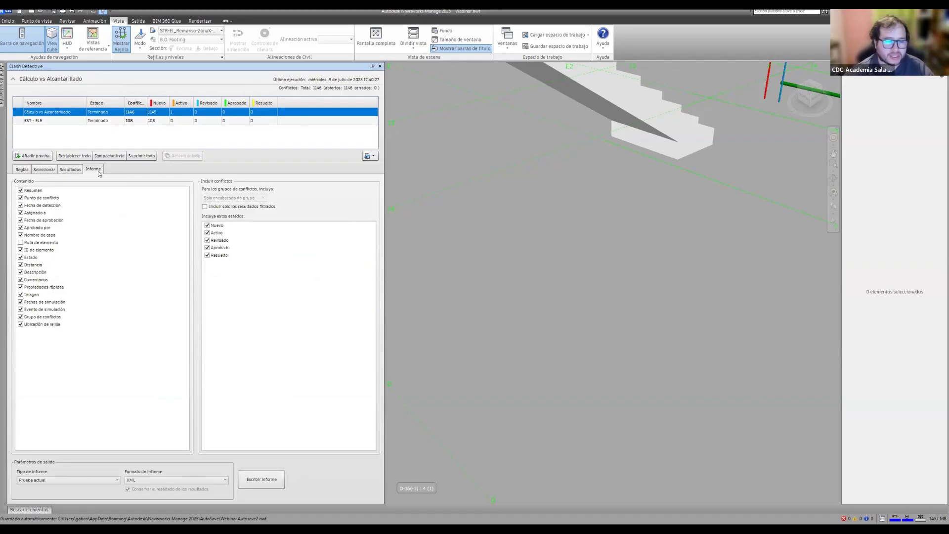
left_click(169, 481)
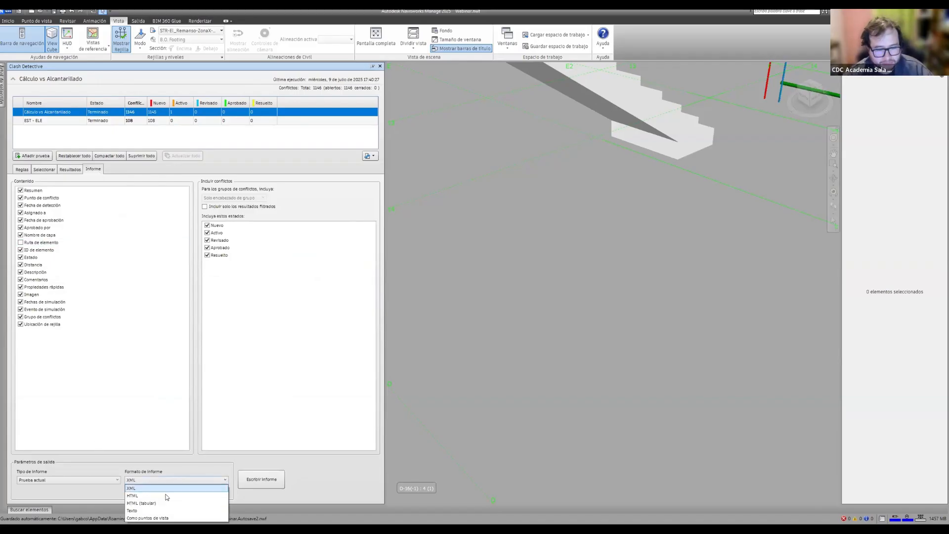
left_click(172, 464)
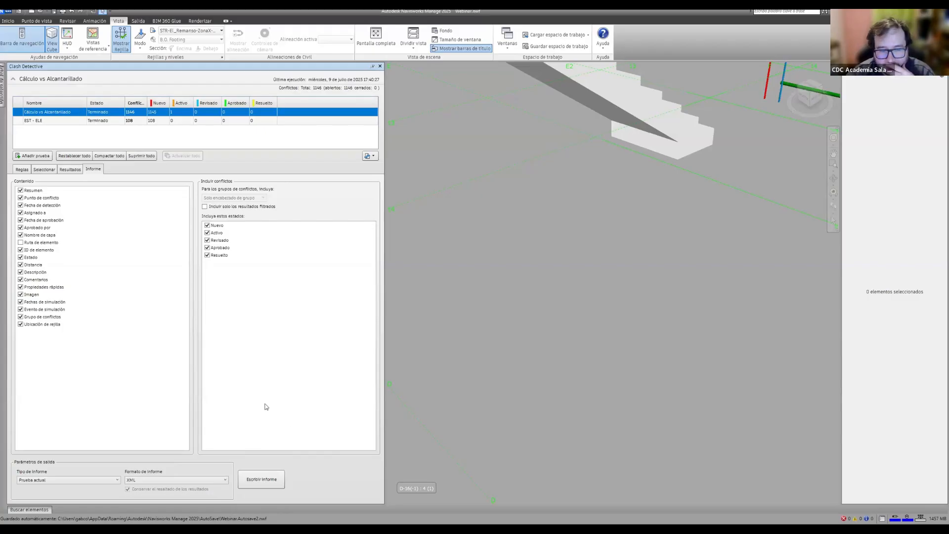
left_click(171, 480)
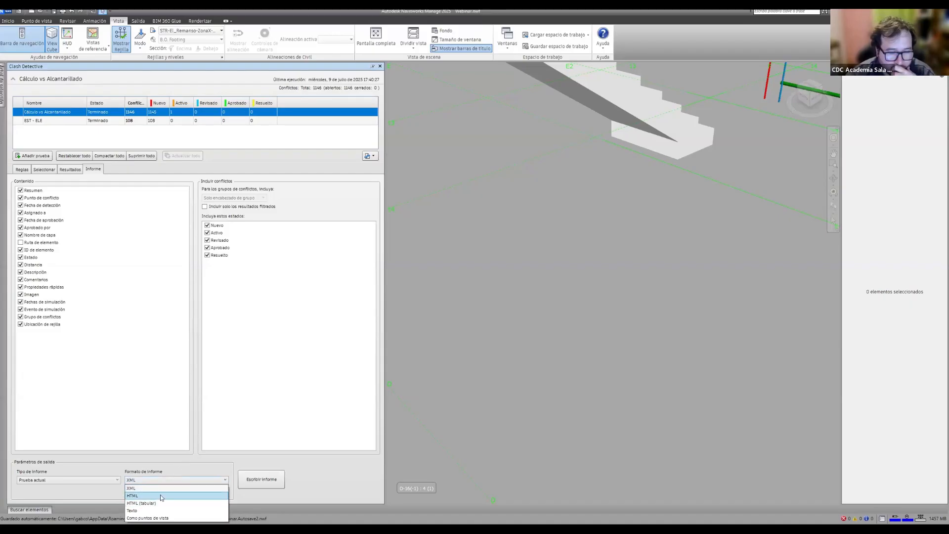
left_click(184, 465)
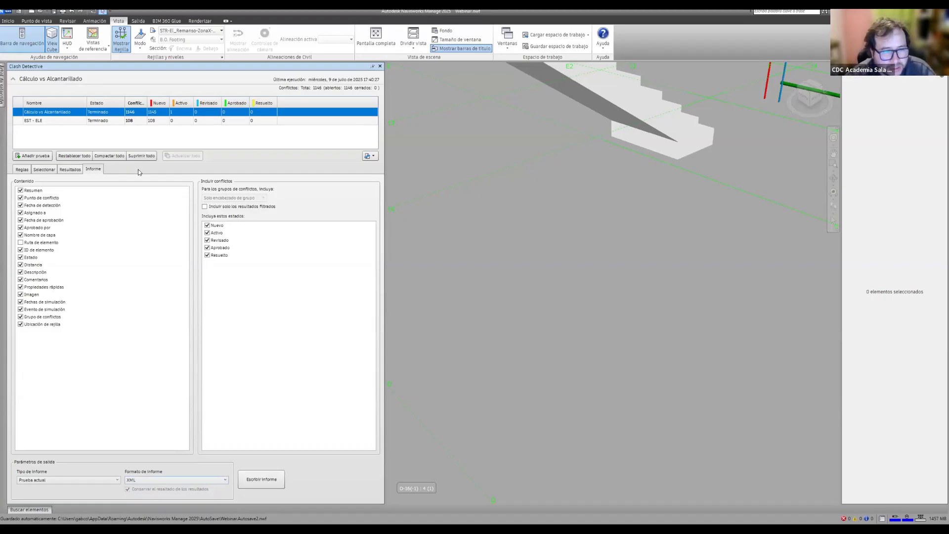
Step: Return to the clash results and examine Conflicto1 and Conflicto9 in the model
left_click(70, 169)
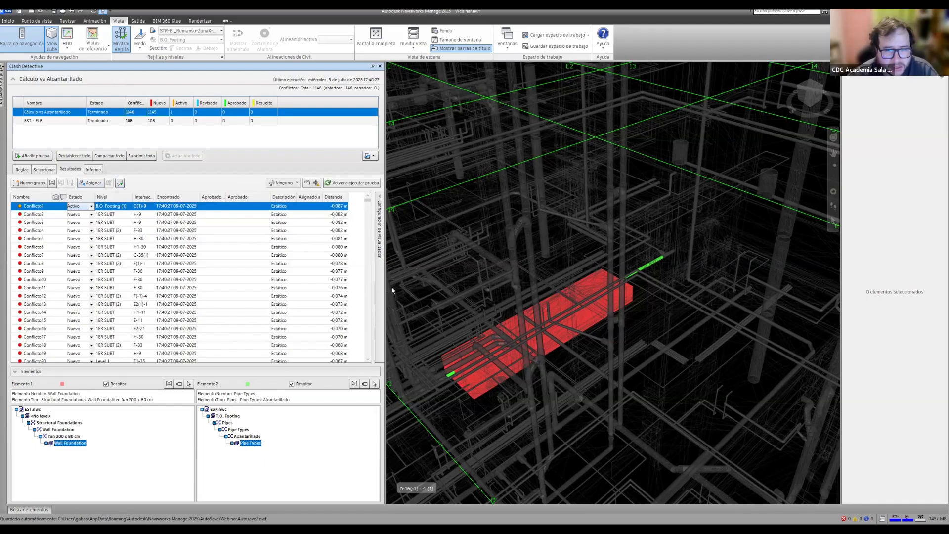
middle_click_drag(642, 274, 657, 263)
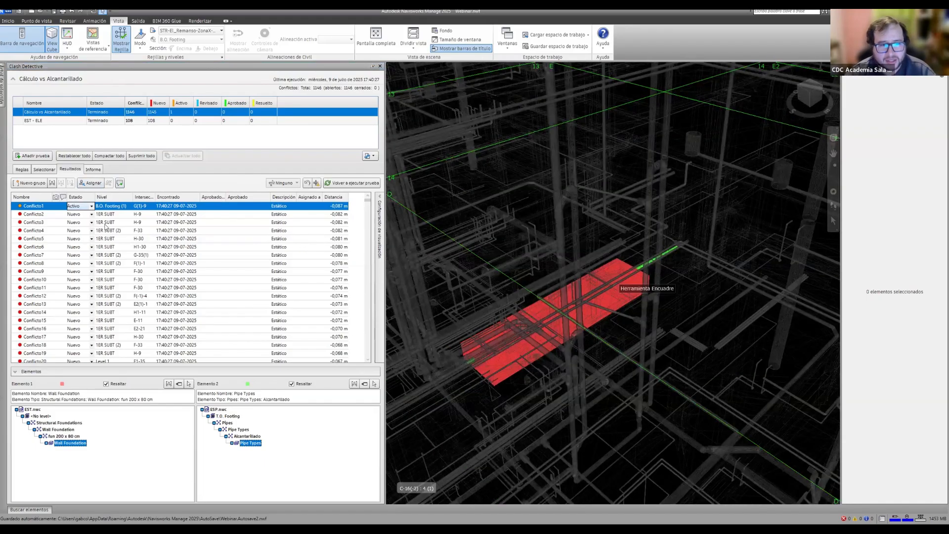
left_click(48, 272)
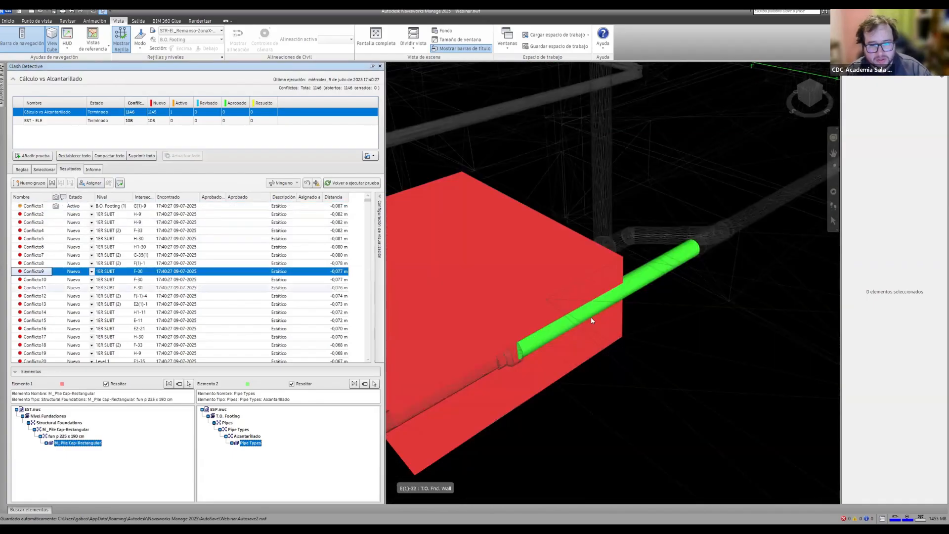
middle_click_drag(592, 320, 648, 292)
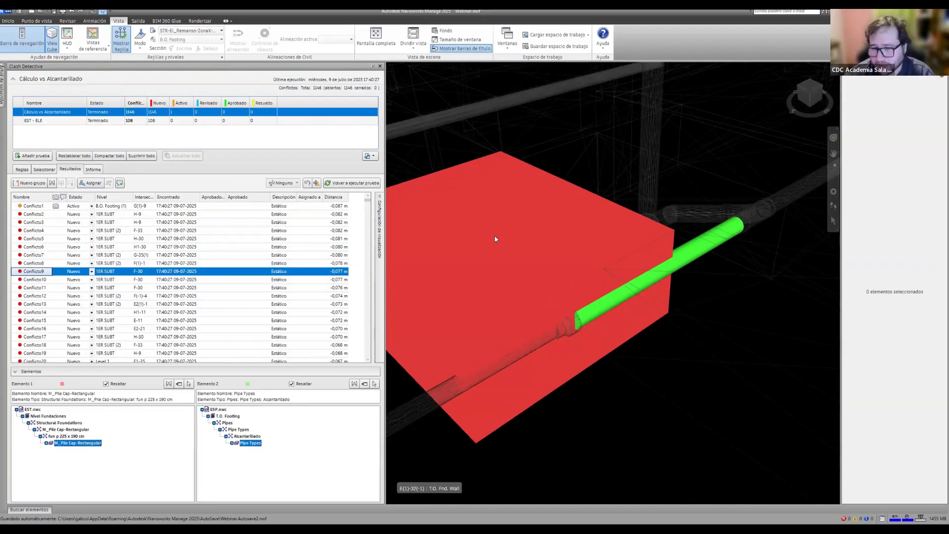
Step: View Conflicto40, Conflicto64 and Conflicto128 from the Cálculo vs Alcantarillado results in the model
scroll(66, 308, "down", 9)
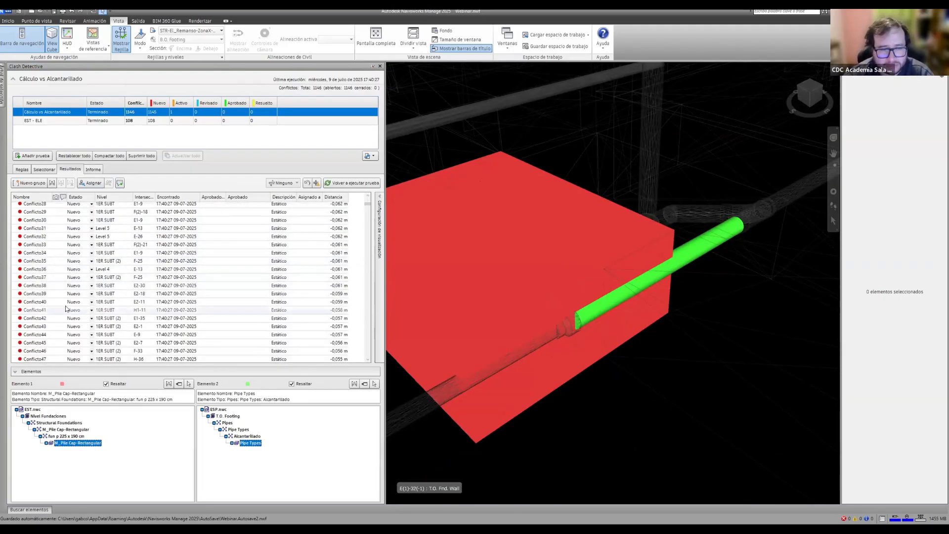
left_click(66, 302)
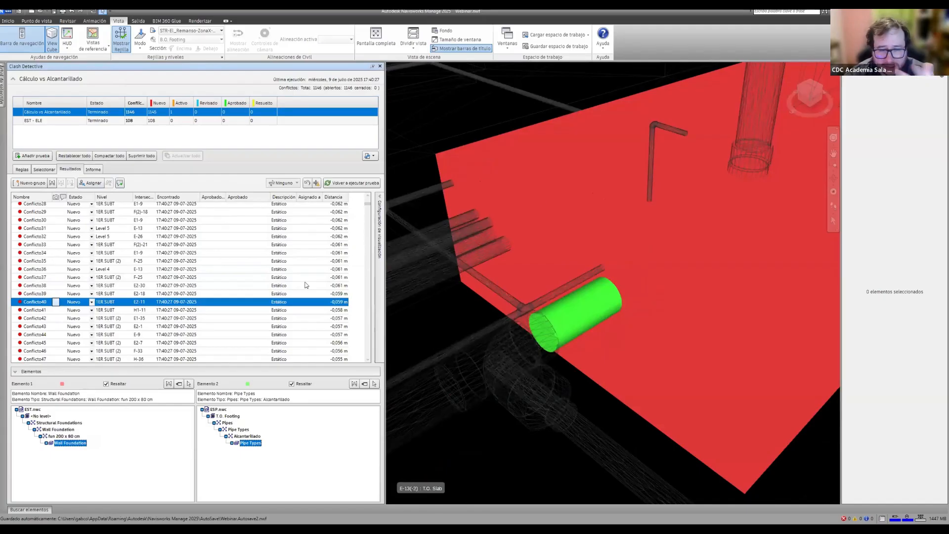
scroll(39, 318, "down", 7)
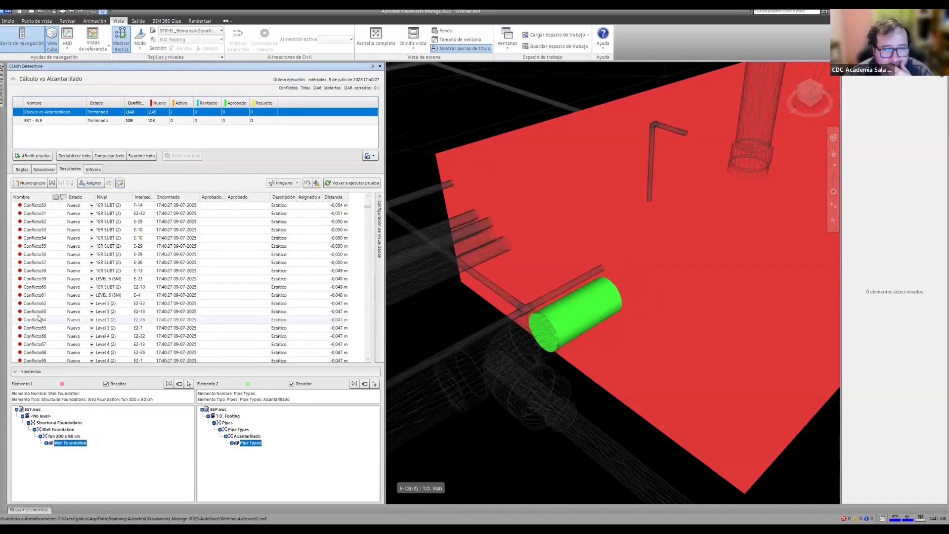
left_click(39, 318)
scroll(40, 319, "down", 20)
left_click(45, 309)
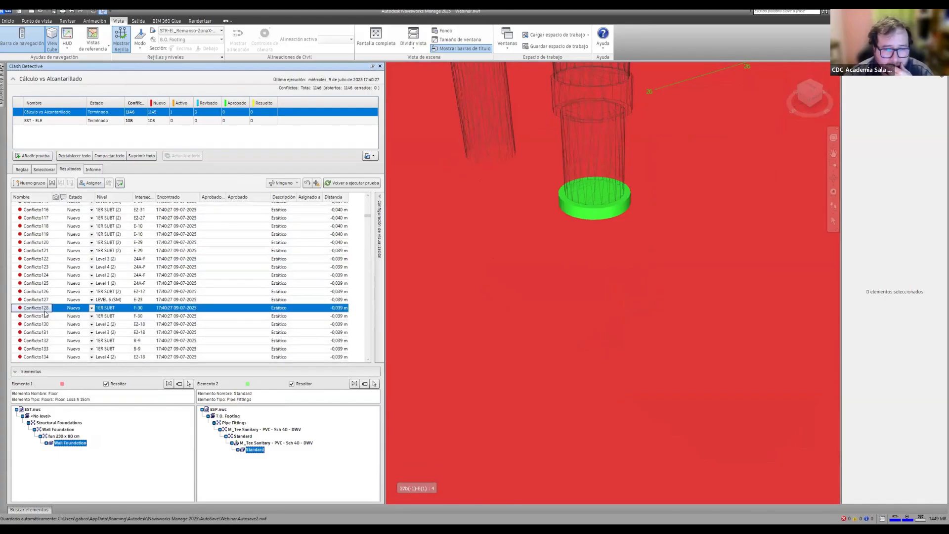
Step: Inspect Conflicto183, orbiting around the pipe connector where it meets the floor slab
scroll(45, 314, "down", 18)
left_click(45, 311)
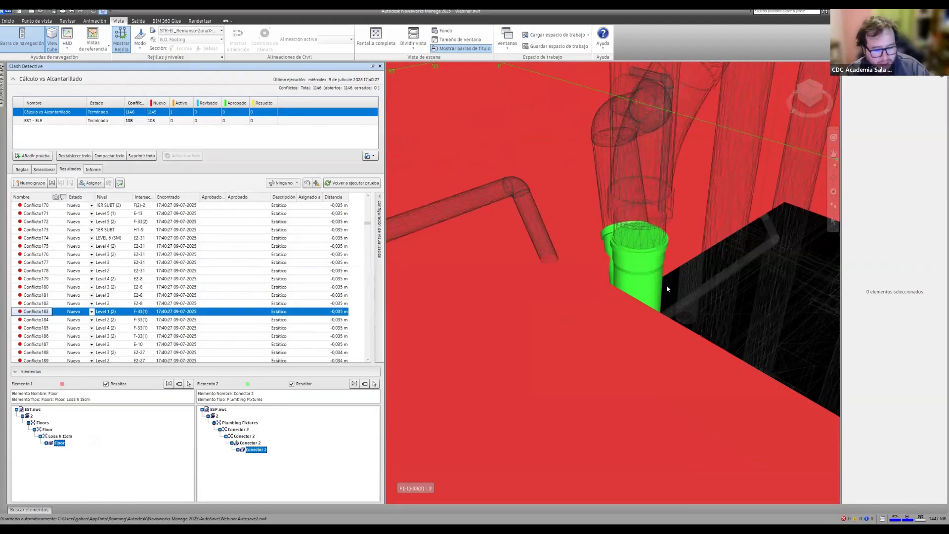
middle_click_drag(682, 266, 583, 250)
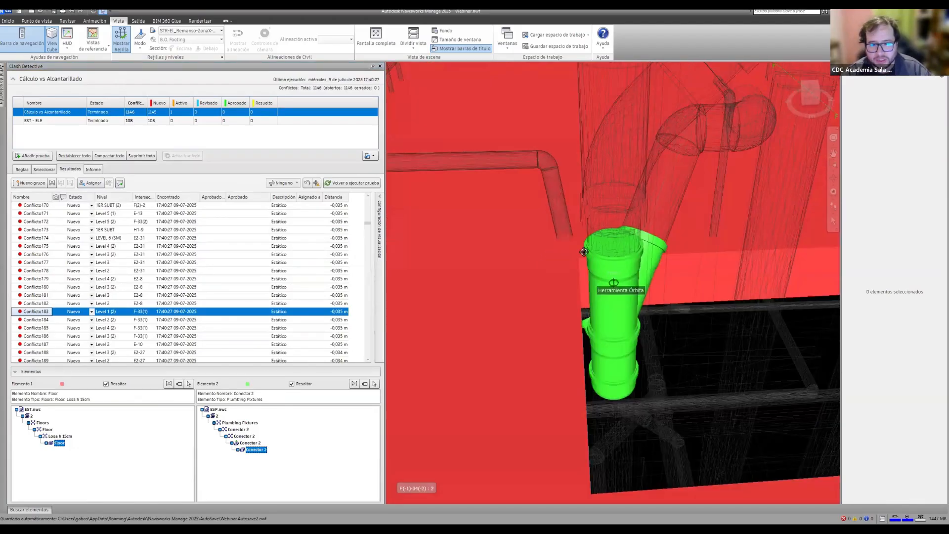
left_click(73, 313)
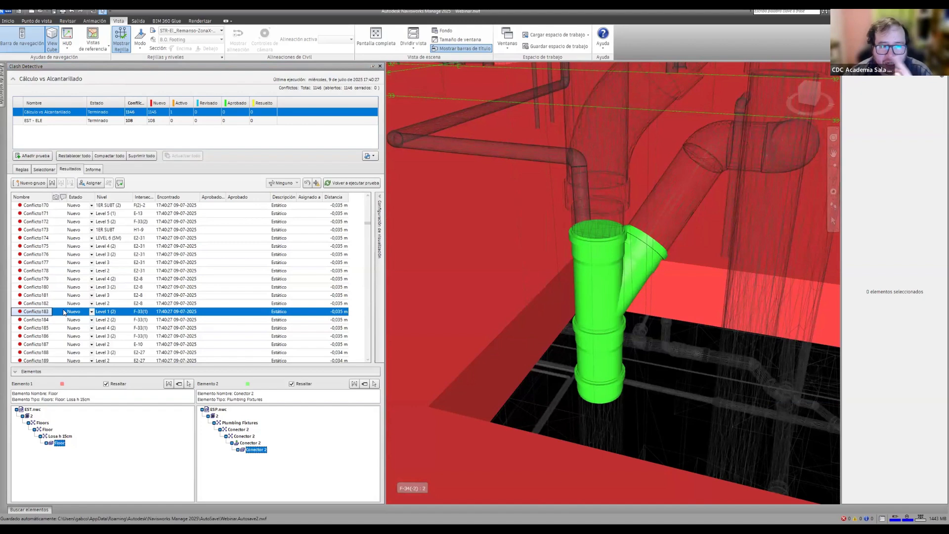
Step: Inspect Conflicto180 from several angles to see where the vertical pipe crosses the floor slab near the grid lines
left_click(36, 286)
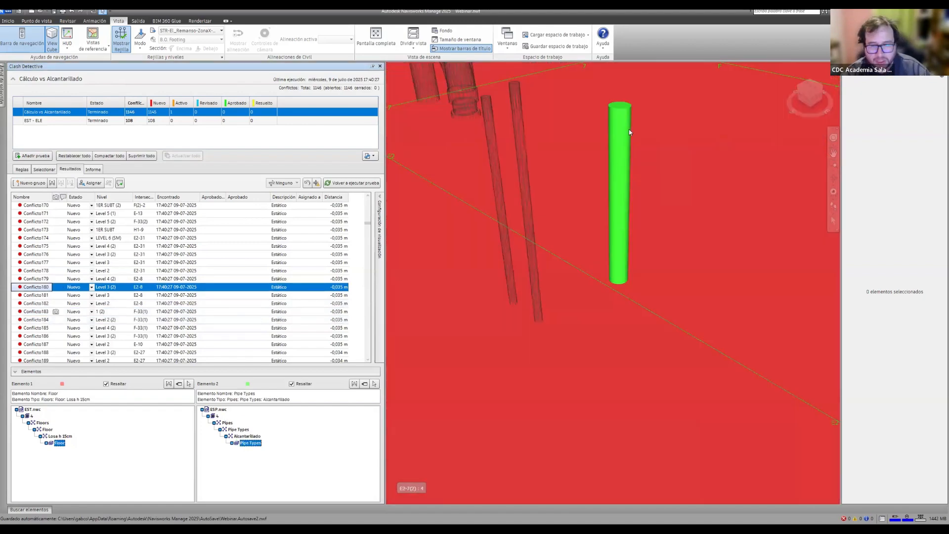
middle_click_drag(622, 201, 618, 292, "shift")
scroll(616, 292, "down", 5)
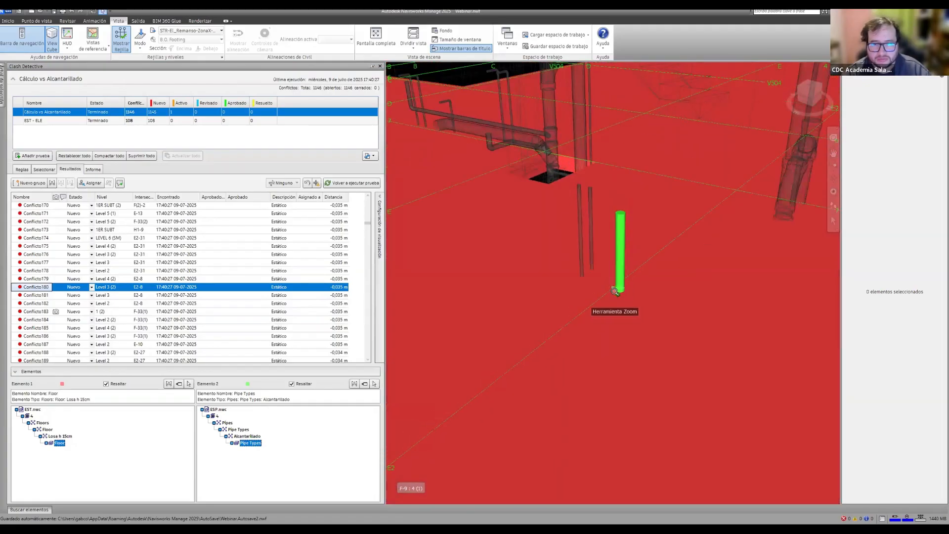
scroll(614, 292, "down", 3)
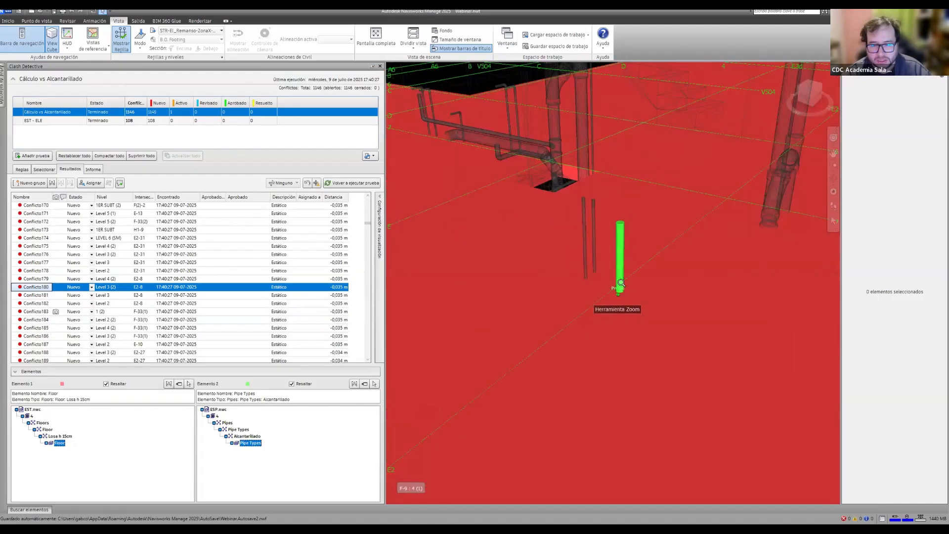
scroll(621, 282, "up", 3)
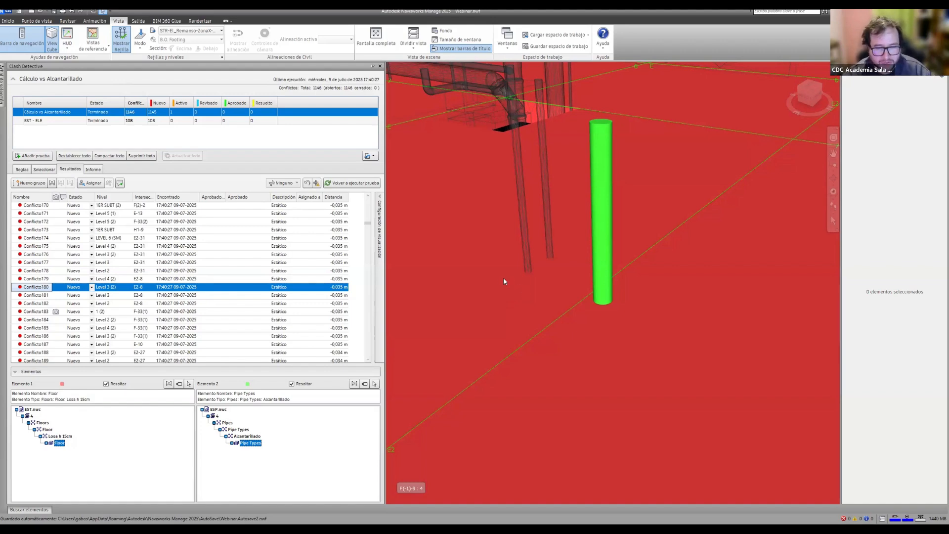
scroll(556, 291, "down", 4)
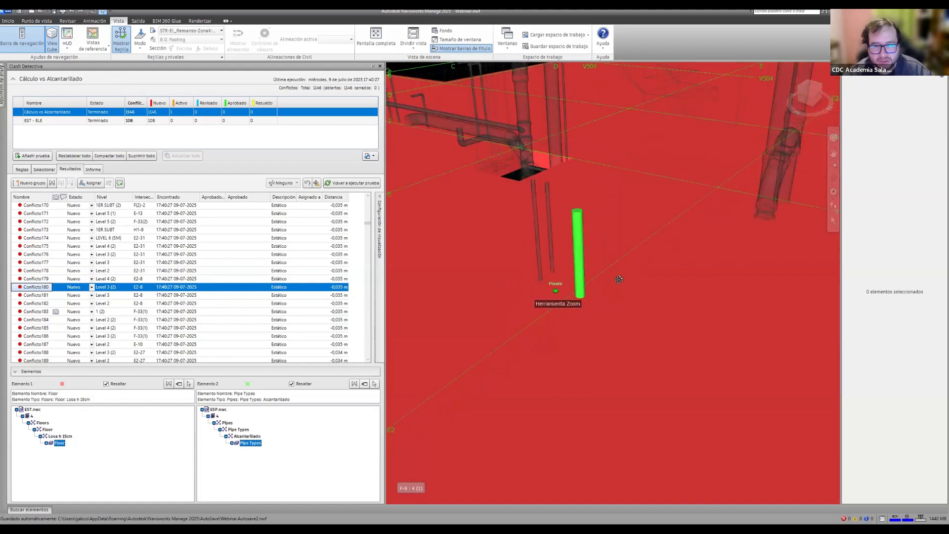
scroll(619, 280, "down", 3)
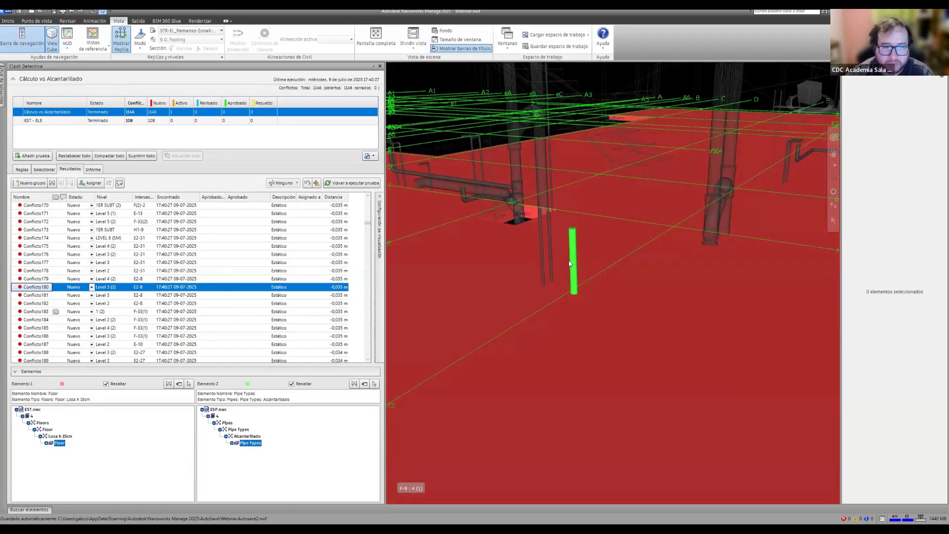
Step: View Conflicto176, and examine how the pipe reducer of Conflicto142 runs through the pile cap
left_click(56, 255)
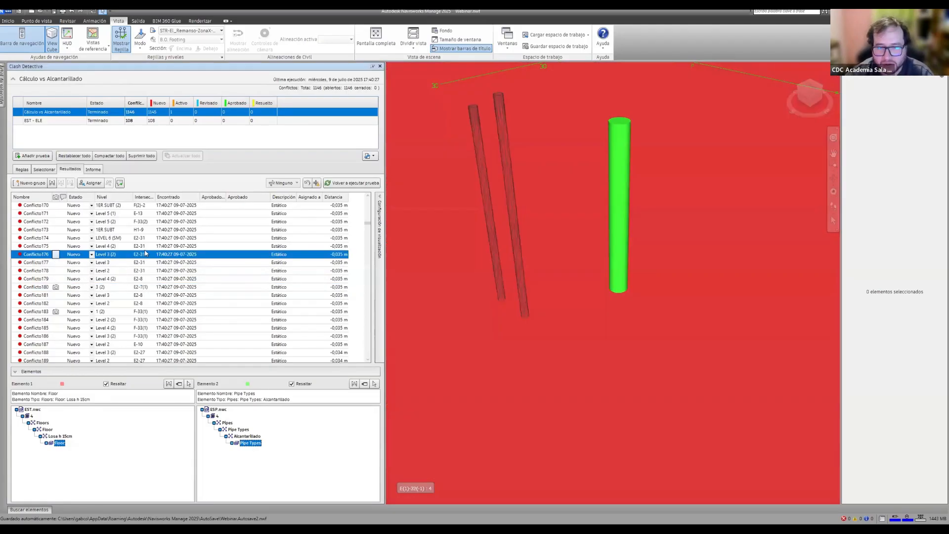
scroll(227, 252, "up", 10)
left_click(227, 244)
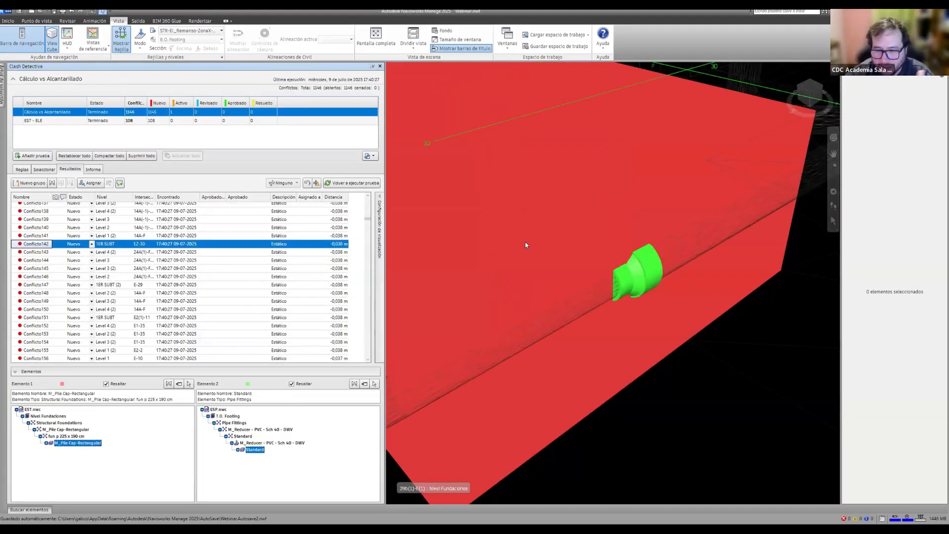
scroll(532, 337, "down", 5)
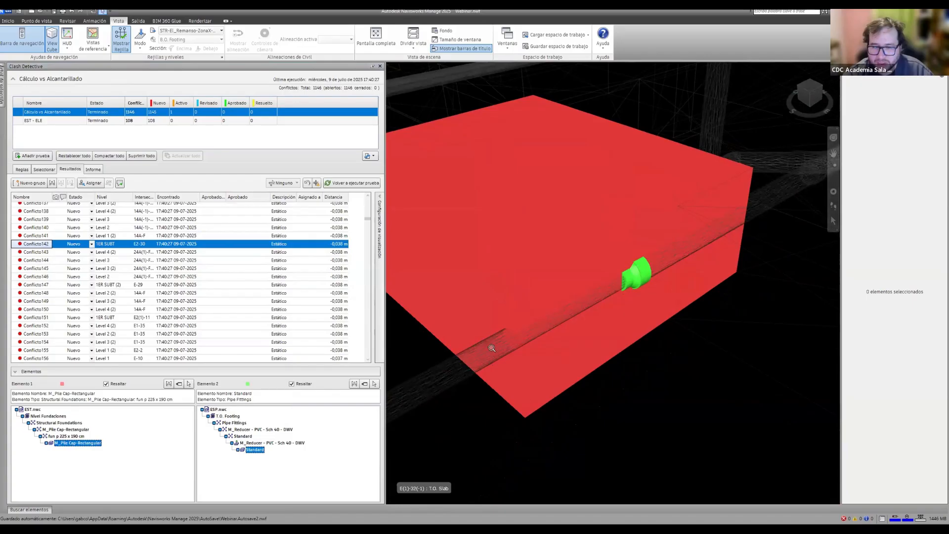
scroll(494, 347, "up", 3)
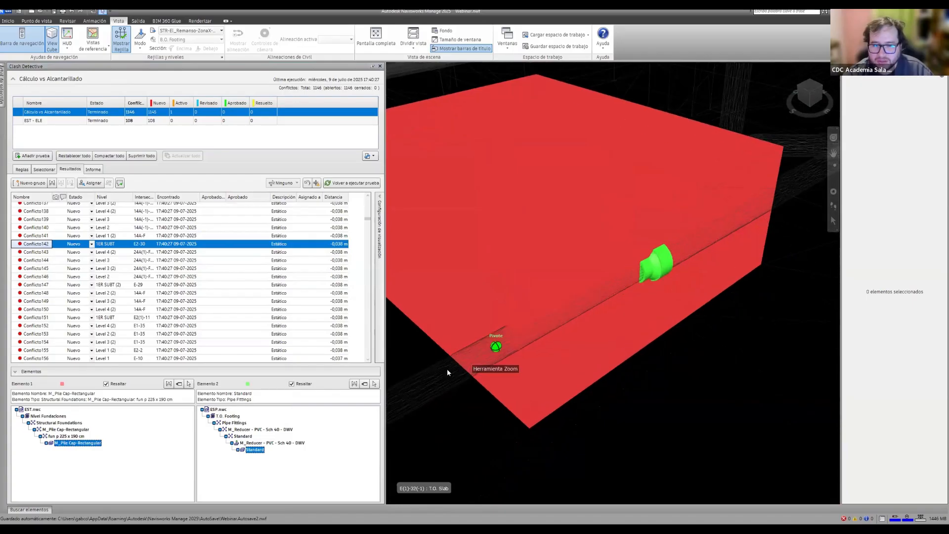
scroll(776, 188, "up", 1)
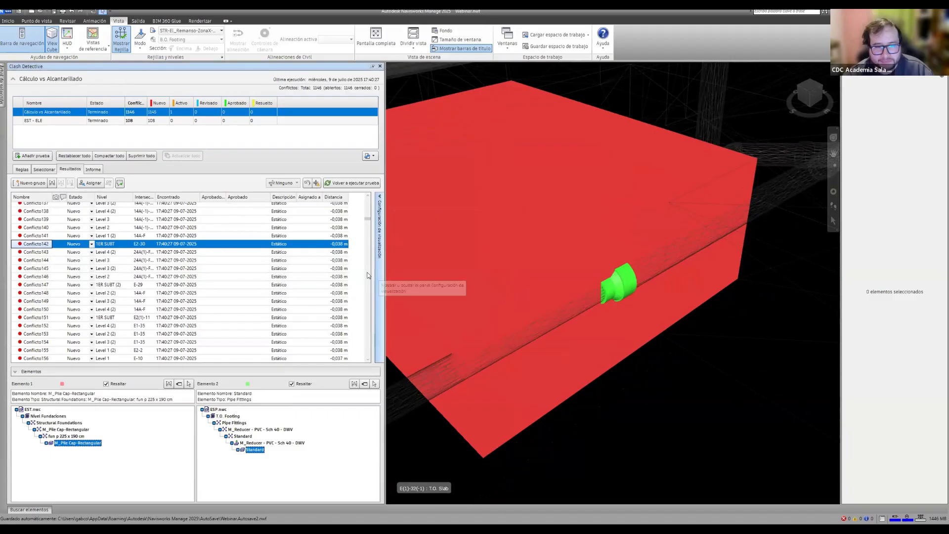
Step: Open the clash display settings, highlight all conflicts, and examine the Conflicto142 pipe and reducer against the surrounding pile cap
left_click(380, 276)
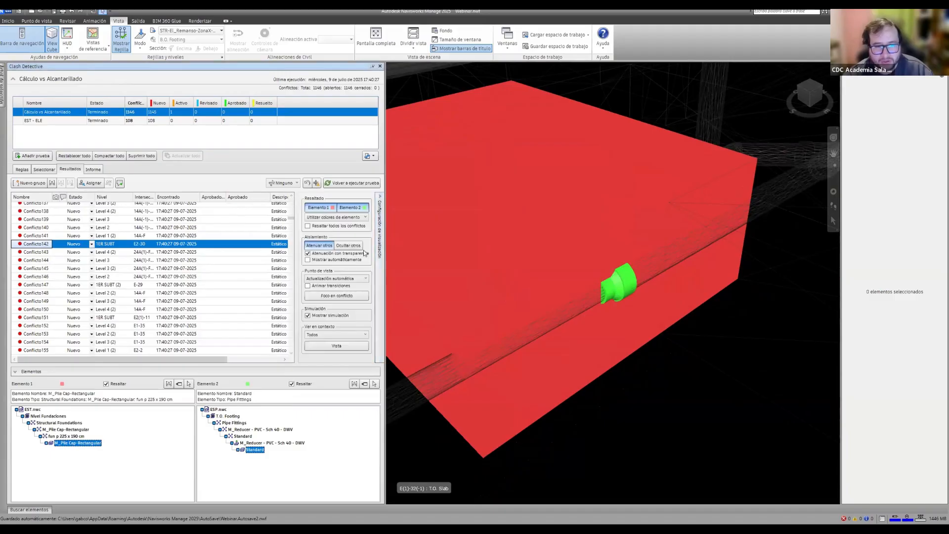
left_click(307, 226)
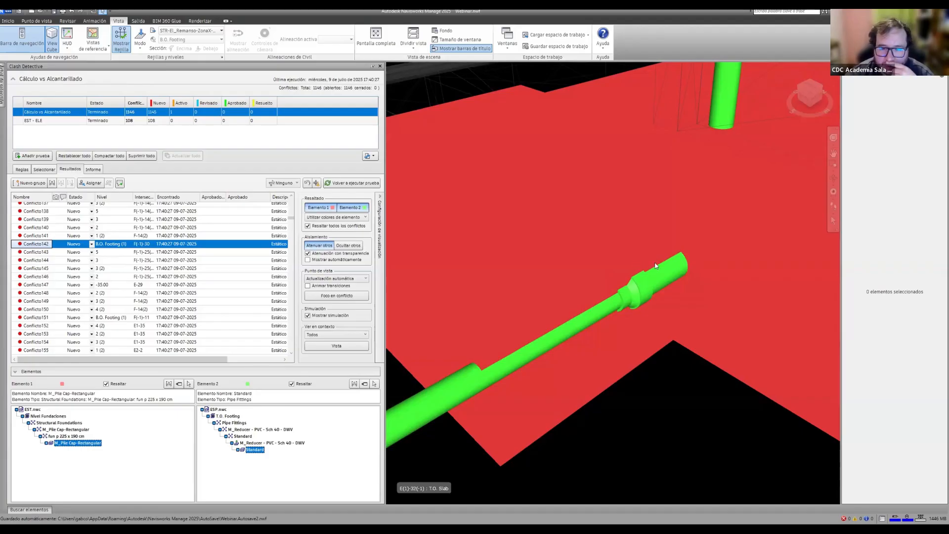
scroll(658, 265, "down", 2)
scroll(664, 261, "down", 1)
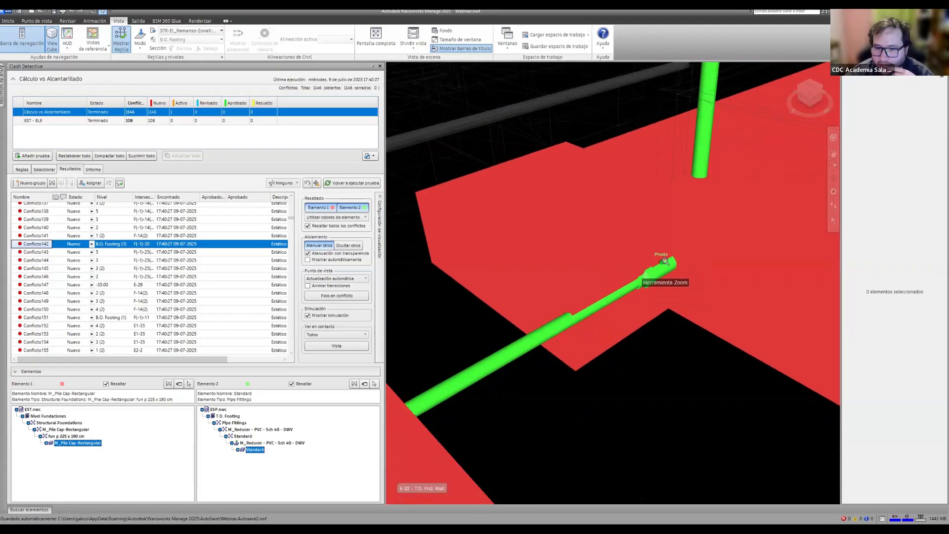
scroll(664, 261, "up", 2)
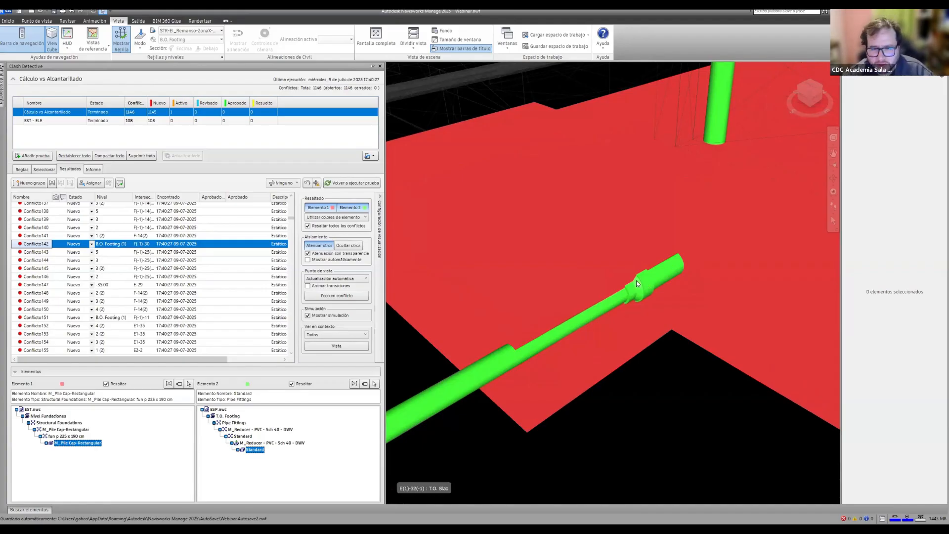
left_click_drag(613, 297, 606, 291)
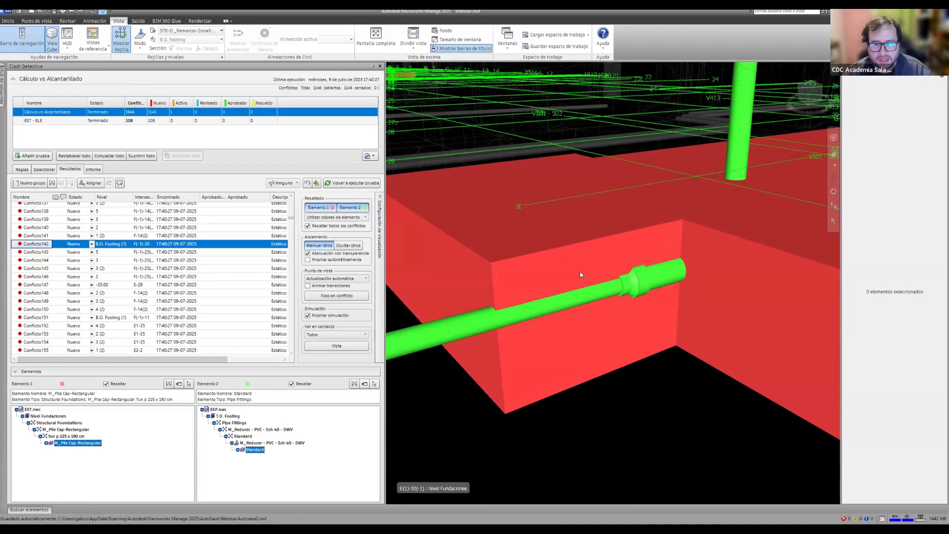
scroll(555, 297, "up", 5)
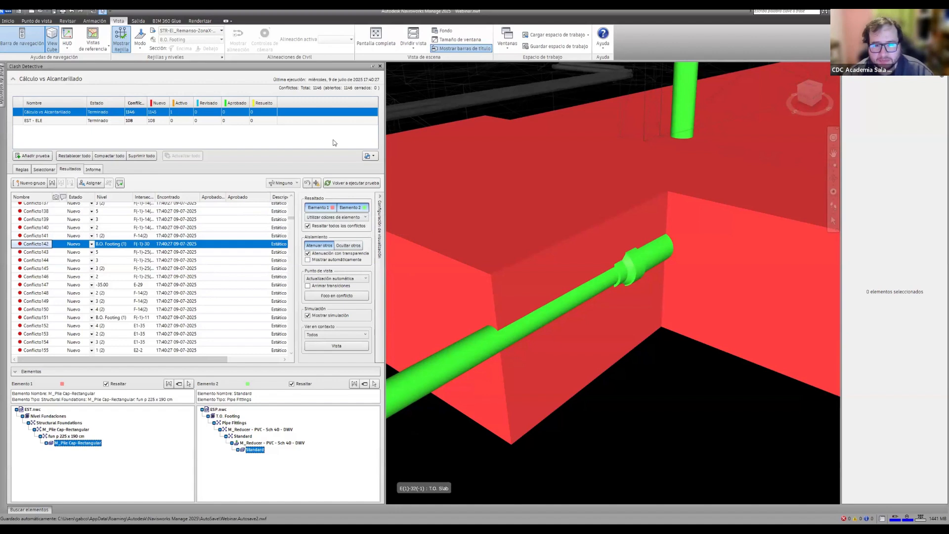
Step: Compare the Conflicto142 view with all conflicts highlighted and with only its own two elements highlighted
left_click(308, 254)
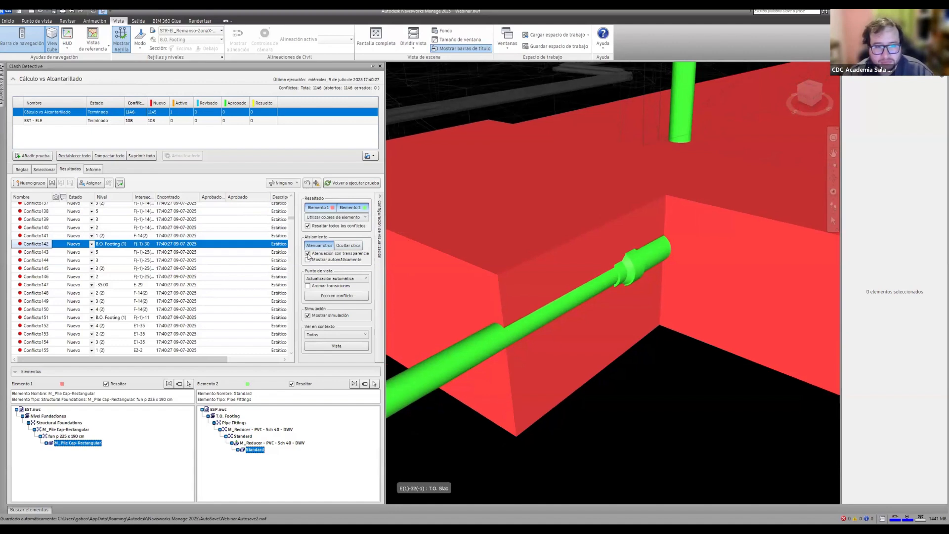
left_click(308, 253)
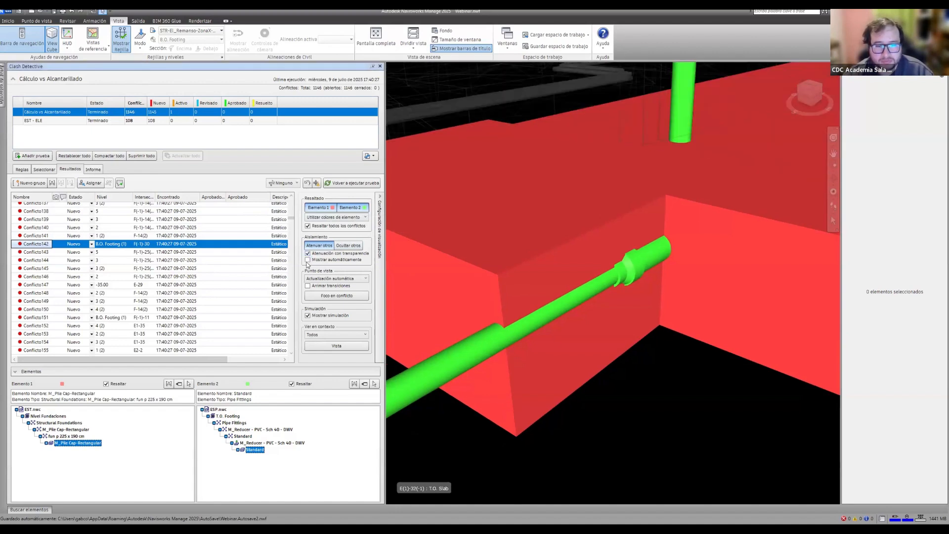
left_click(308, 226)
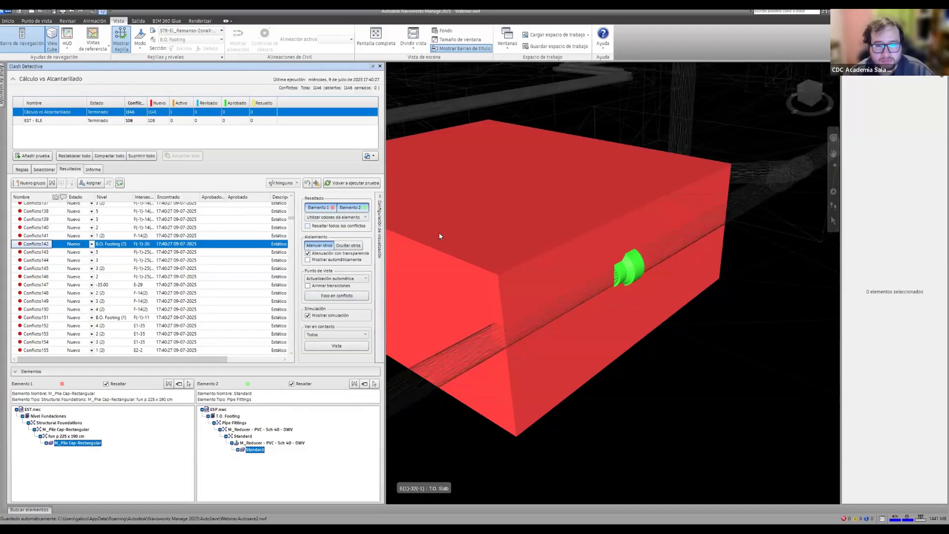
left_click(307, 226)
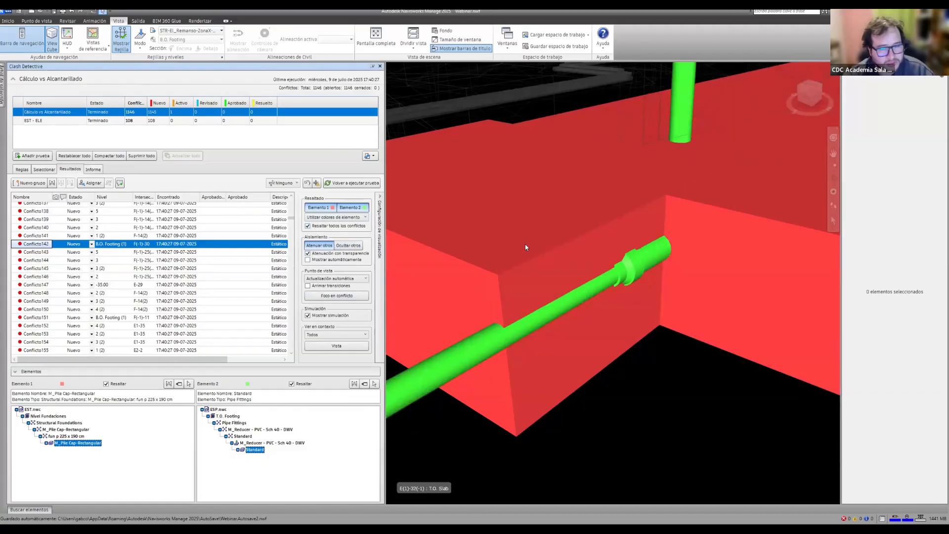
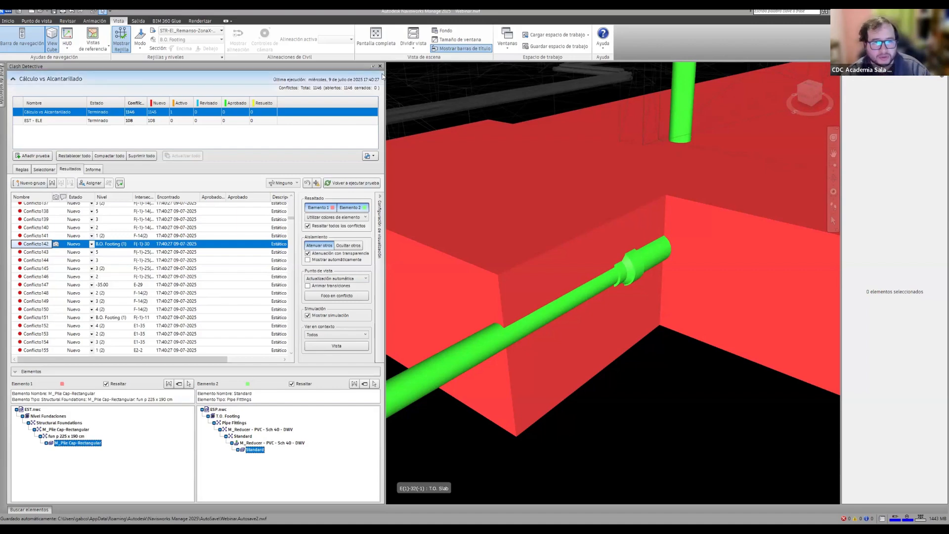
Step: Close Clash Detective and inspect the exterior sewer line and cylindrical manhole running beside the building's foundation
scroll(422, 256, "down", 6)
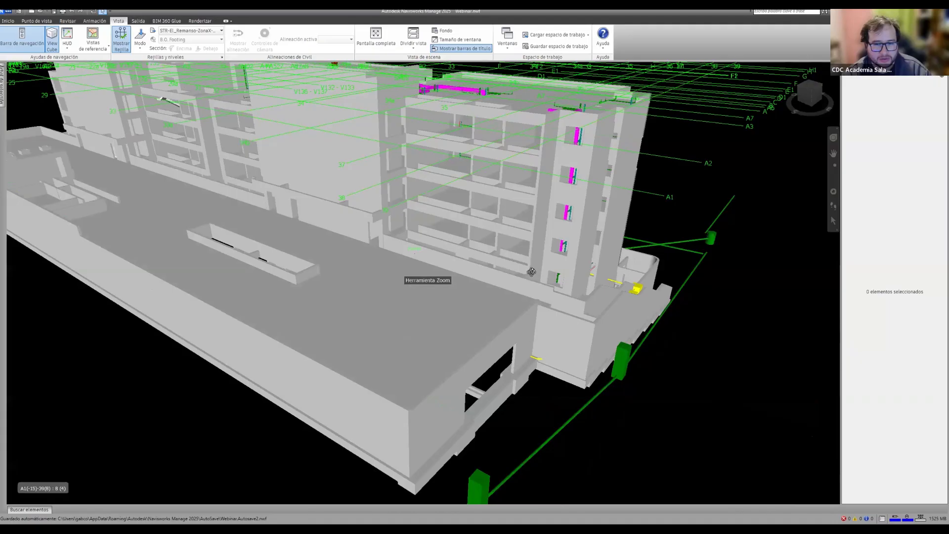
middle_click_drag(531, 272, 250, 272, "shift")
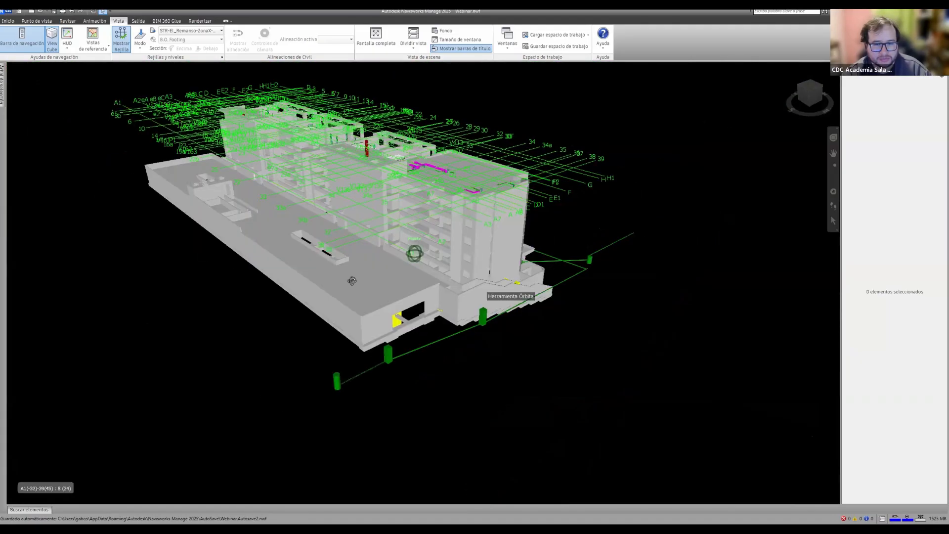
scroll(494, 252, "up", 8)
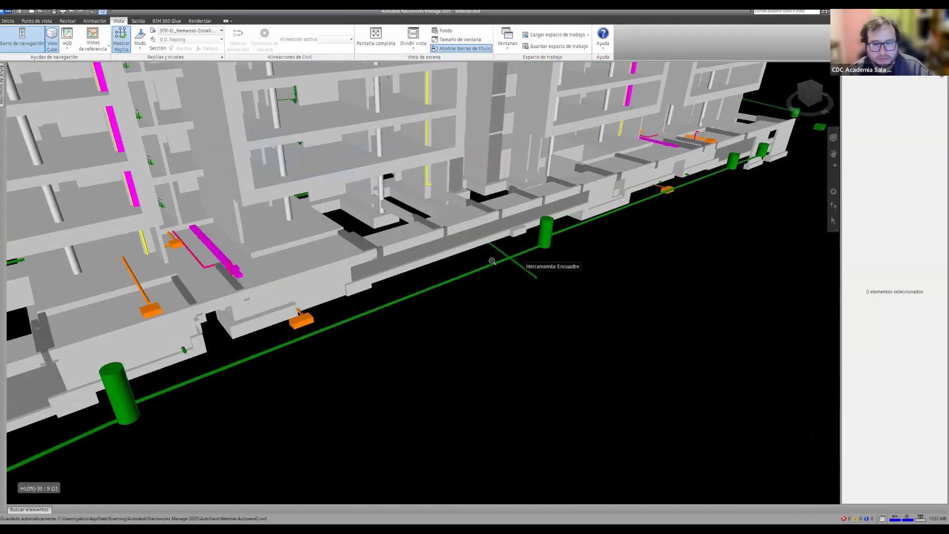
middle_click_drag(506, 238, 515, 267, "shift")
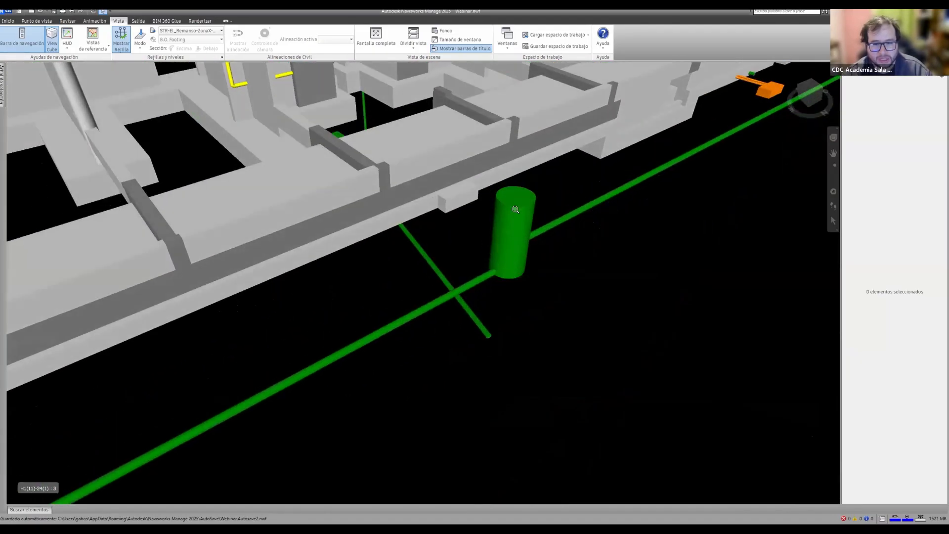
scroll(444, 239, "up", 1)
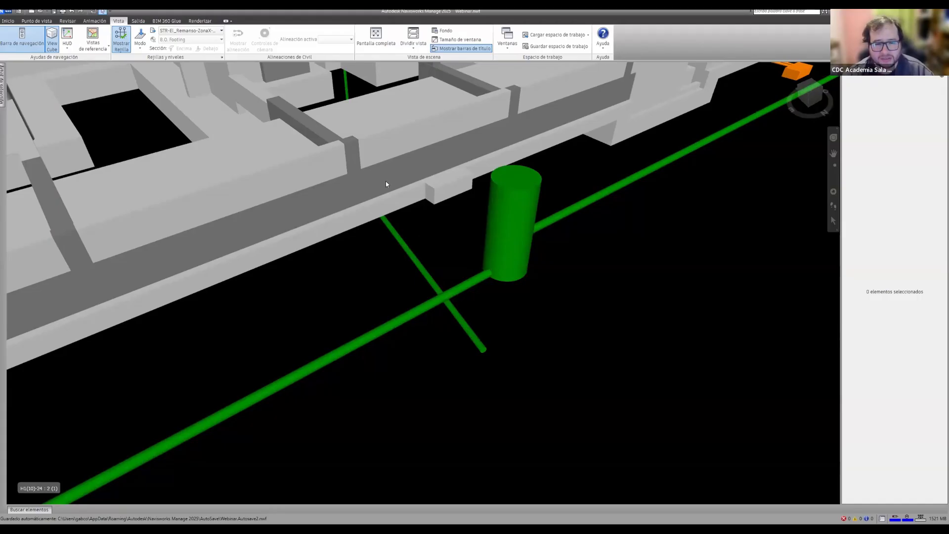
middle_click_drag(446, 197, 424, 219)
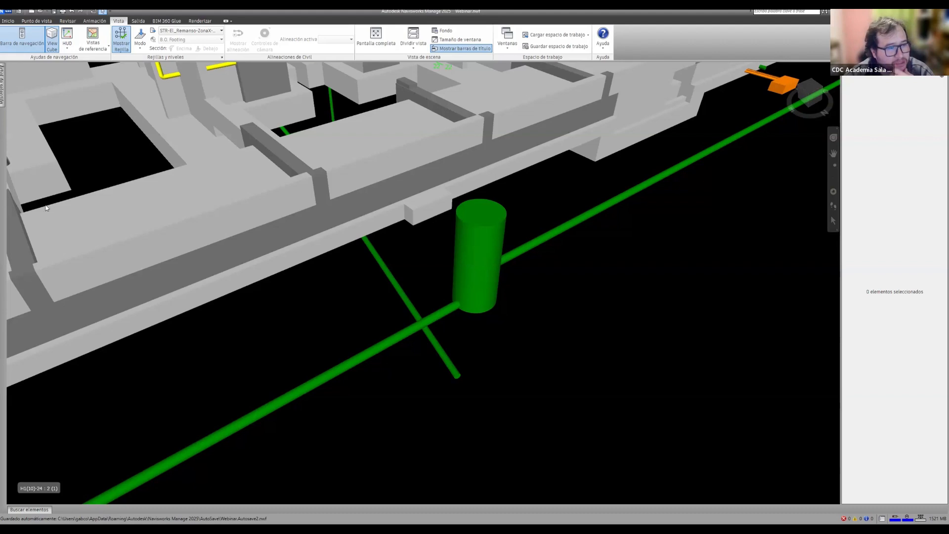
Step: Reopen Clash Detective and bring the whole building with its highlighted conflicts into view
left_click(2, 88)
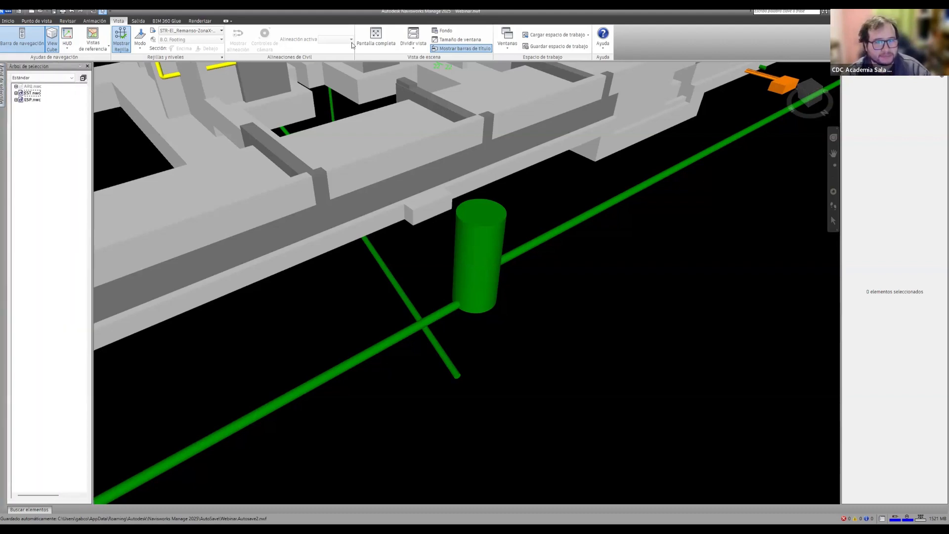
left_click(8, 21)
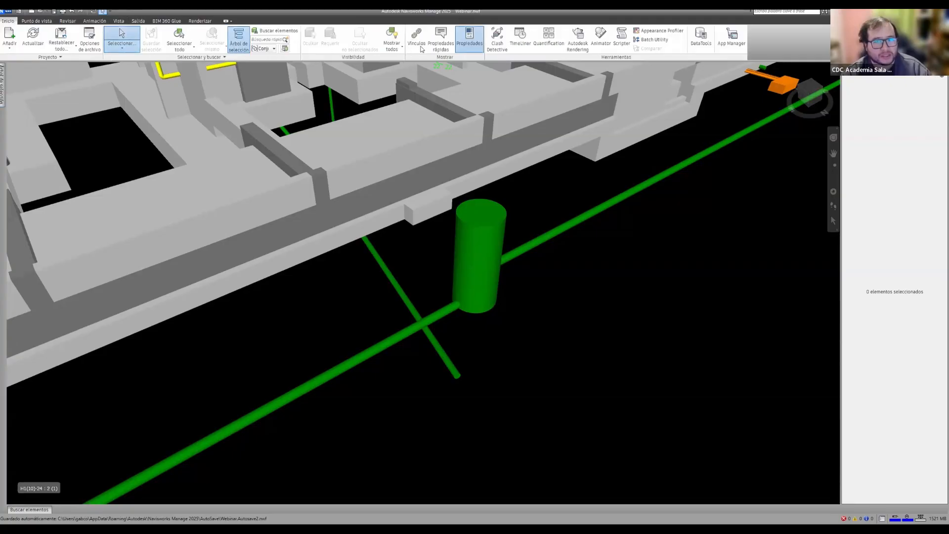
left_click(501, 43)
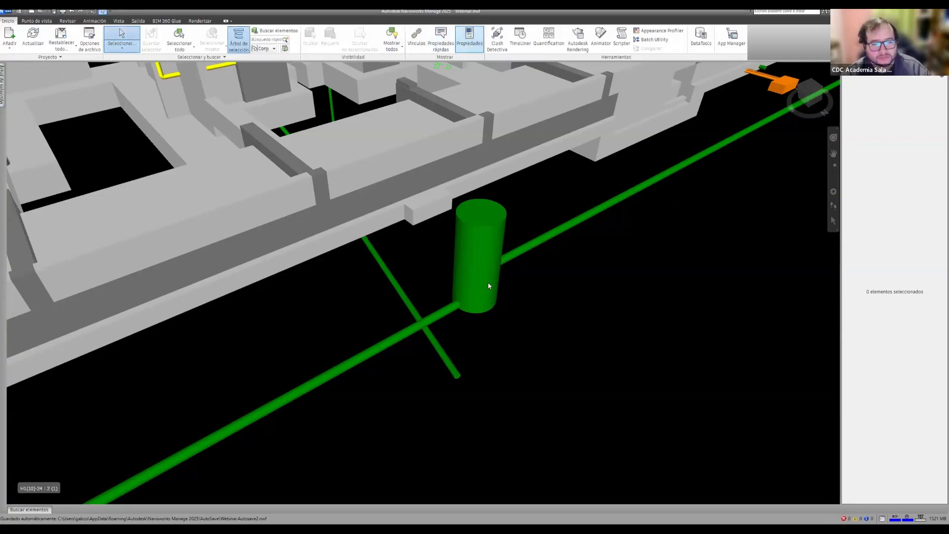
scroll(550, 298, "down", 6)
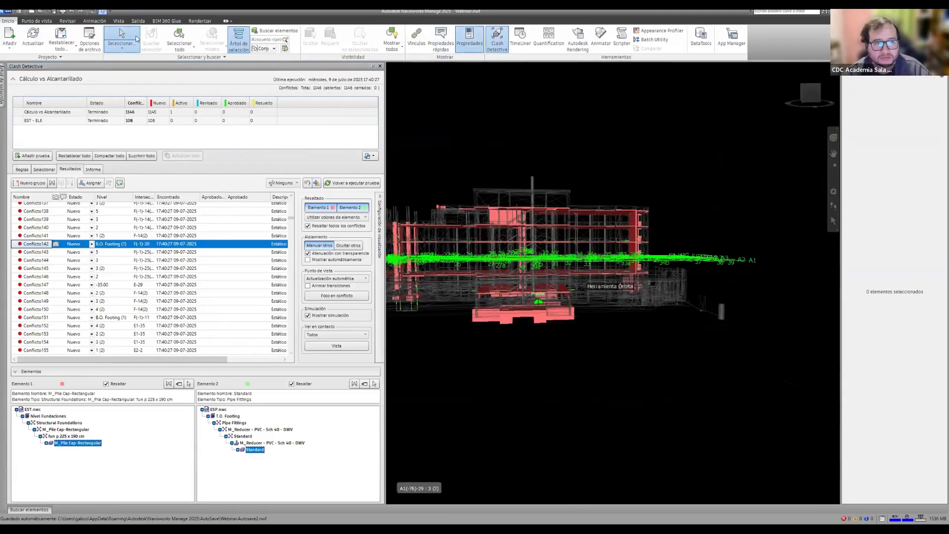
Step: Hide the grid and orient the whole model to a level side elevation
left_click(119, 21)
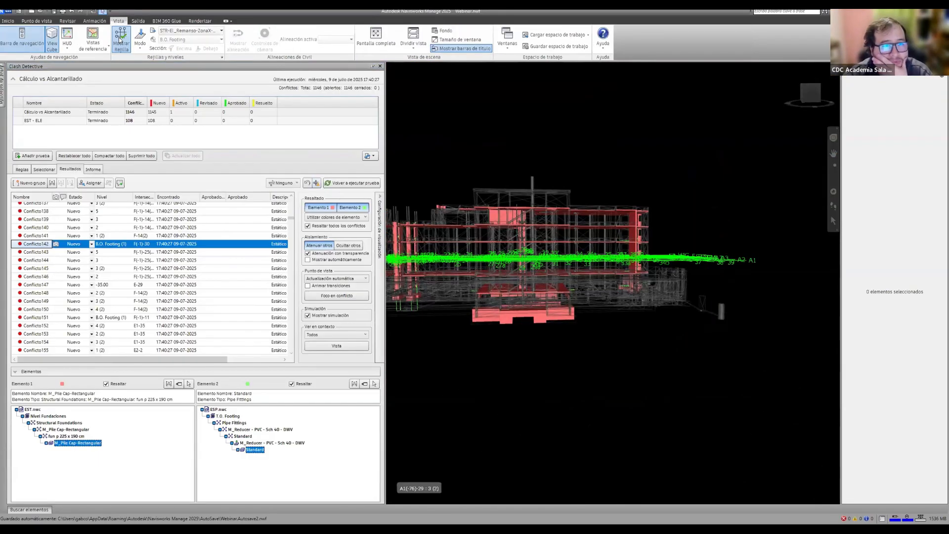
left_click(121, 40)
left_click(805, 95)
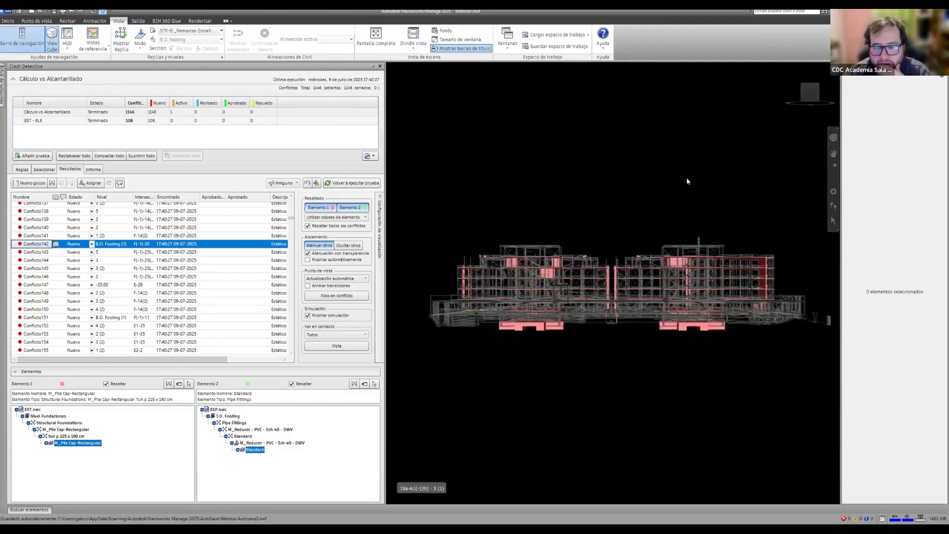
middle_click_drag(573, 232, 604, 283, "shift")
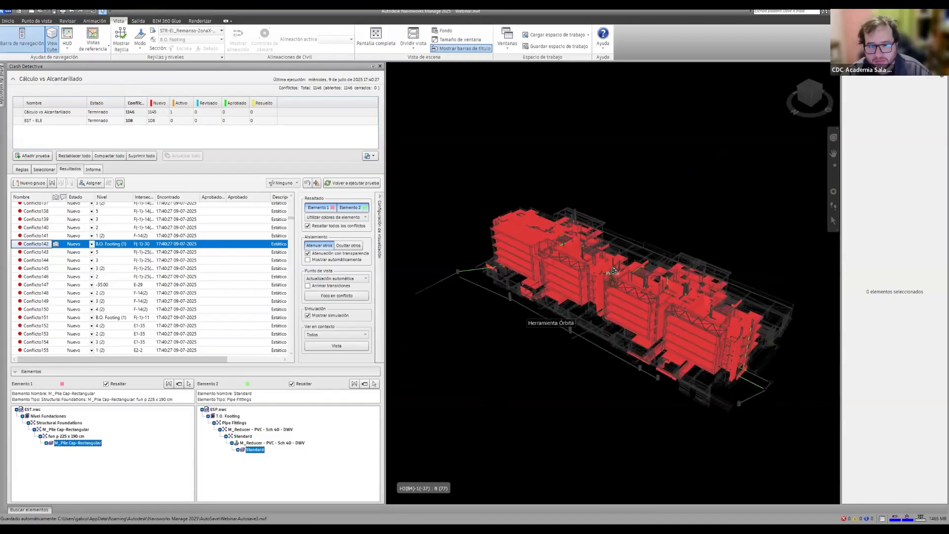
left_click(794, 104)
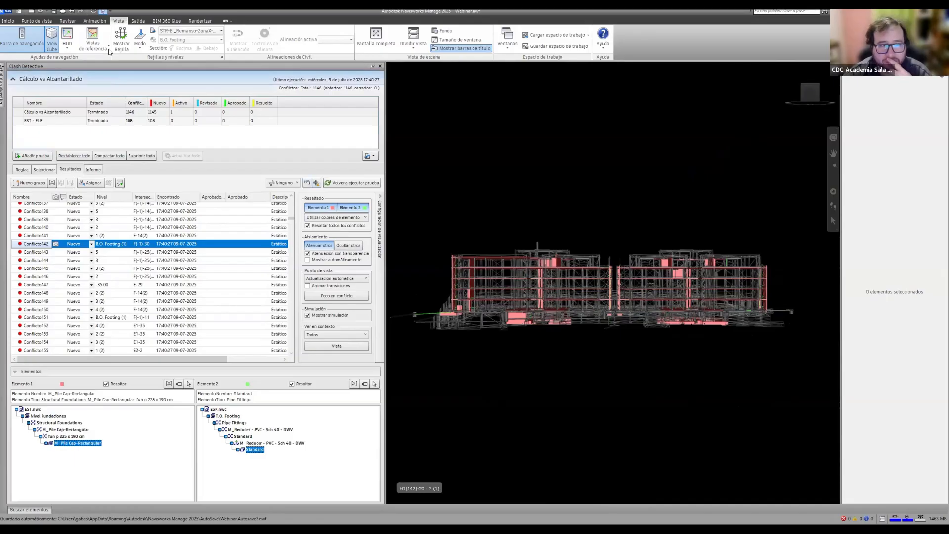
Step: Filter the clash results with Incluidos and box-select the elements of one building block in the side elevation
left_click(8, 21)
left_click(122, 43)
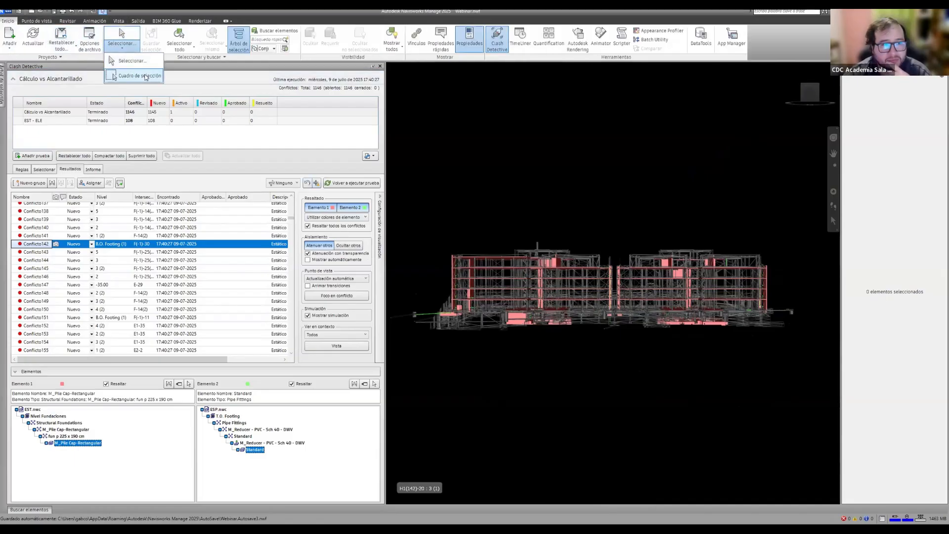
left_click(140, 76)
left_click(284, 183)
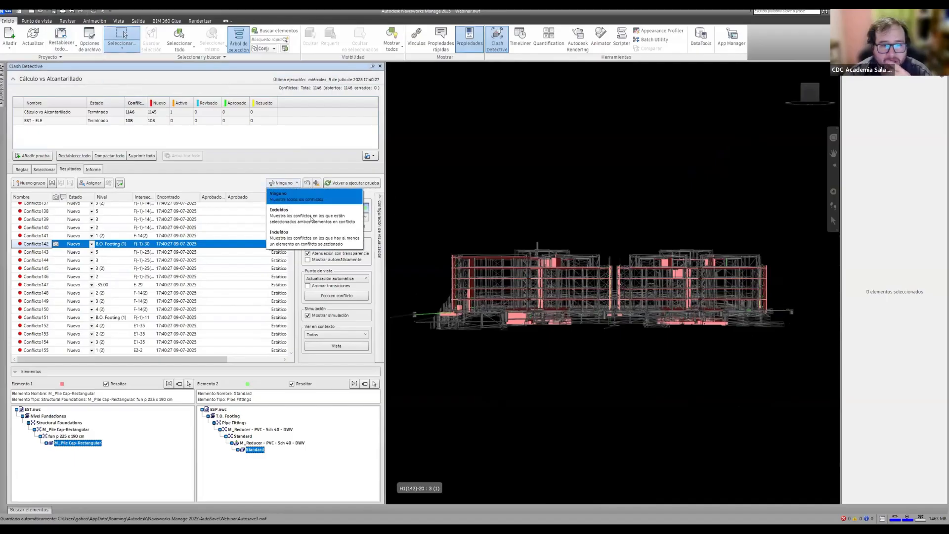
left_click(305, 231)
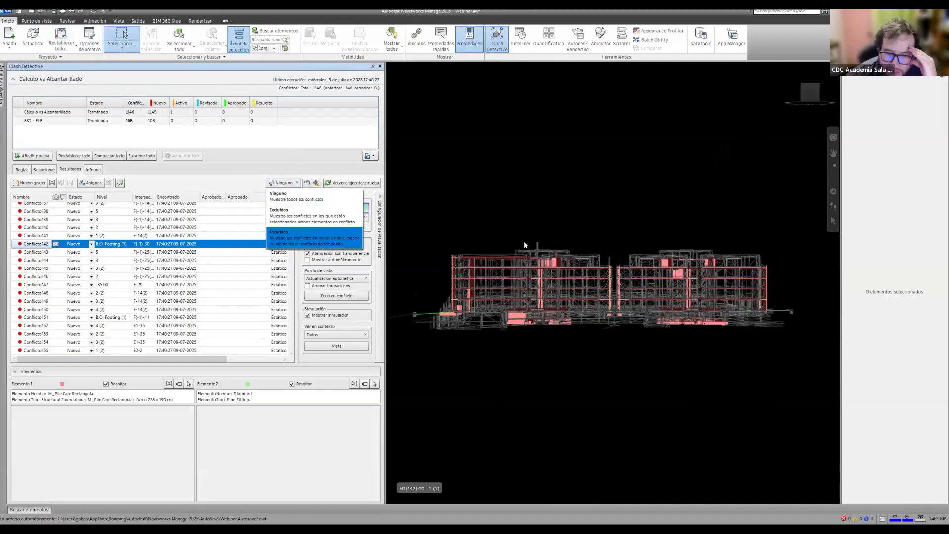
left_click_drag(405, 236, 614, 337)
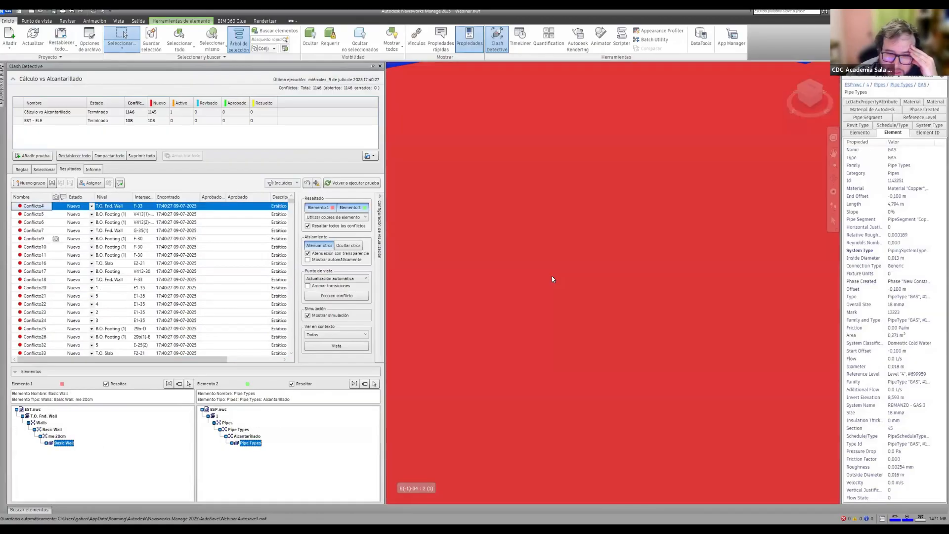
Step: Review the list of conflicts filtered by the selection and examine the selected block in the model
scroll(117, 236, "down", 20)
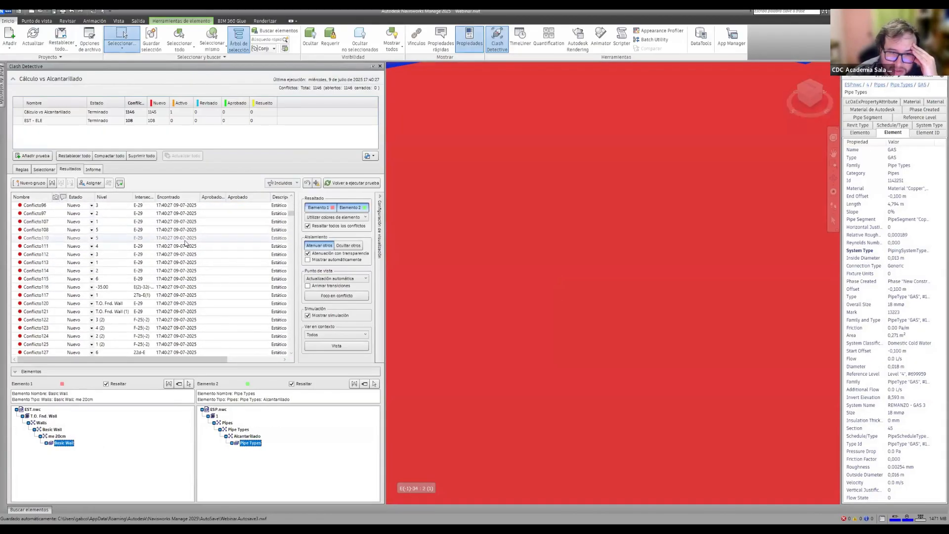
scroll(539, 322, "down", 2)
scroll(539, 322, "down", 10)
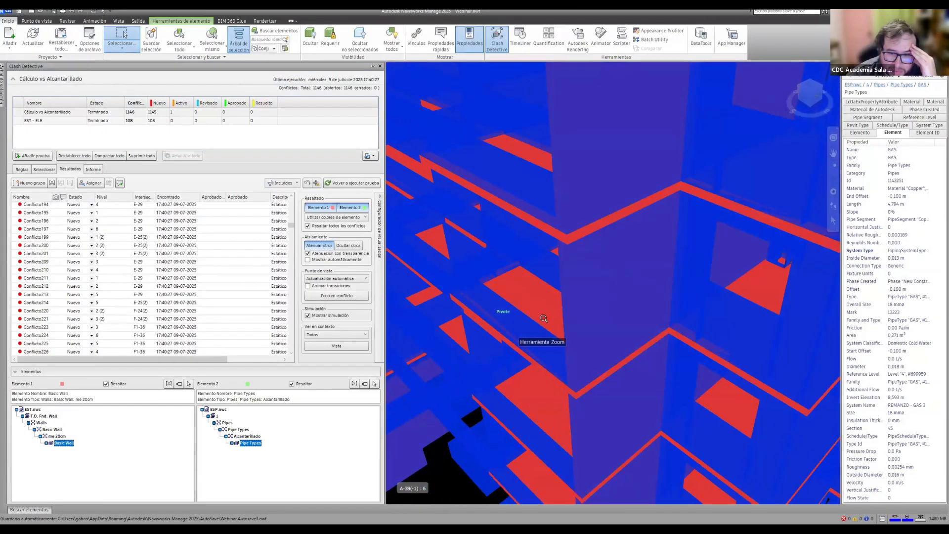
scroll(534, 328, "down", 8)
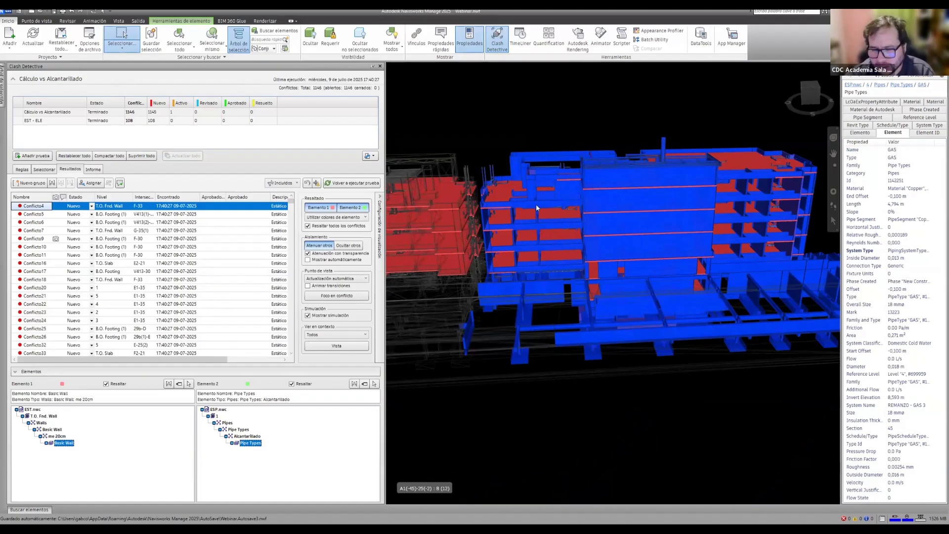
Step: Clear the element selection and return the model to a level side view centred on the end building block
left_click(524, 121)
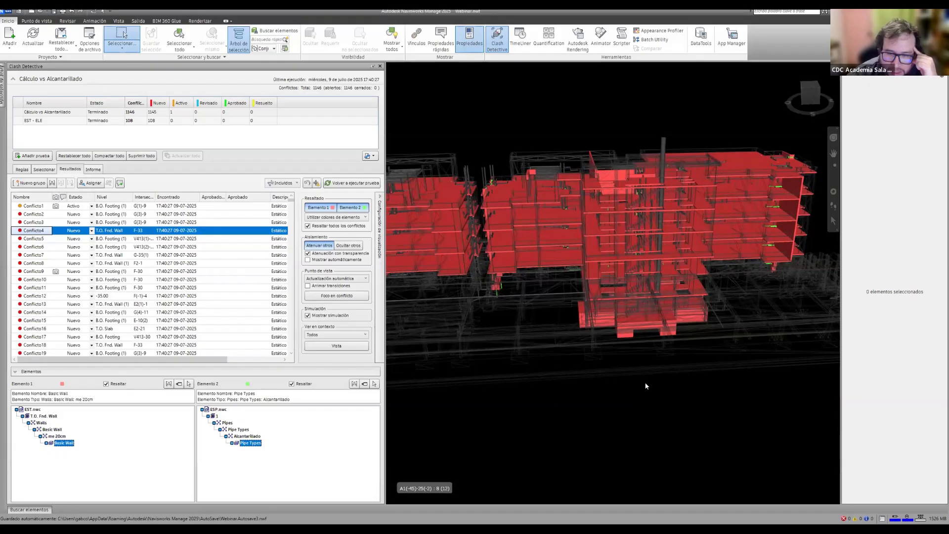
mouse_move(663, 404)
middle_mouse_down("shift")
mouse_move(632, 399)
mouse_move(627, 369)
mouse_move(740, 360)
middle_mouse_up("shift")
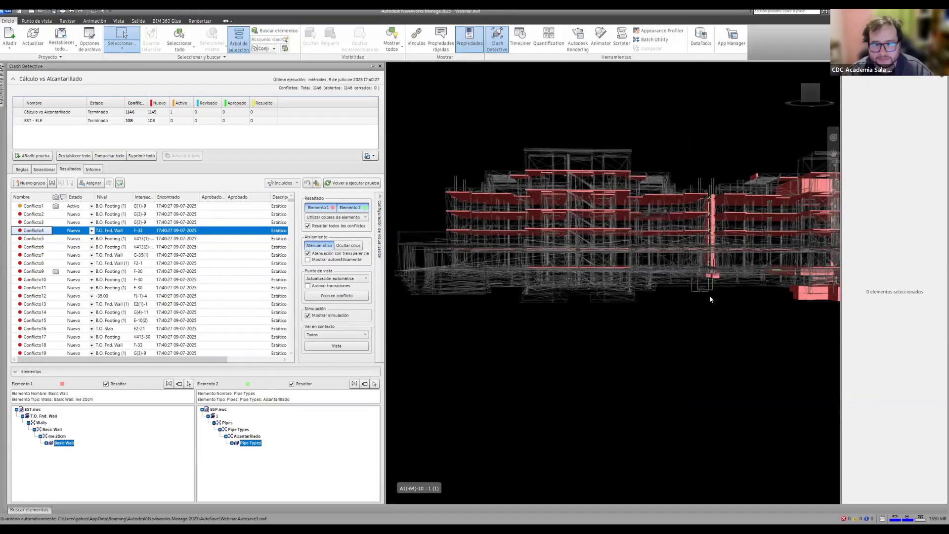
middle_click_drag(710, 299, 752, 205)
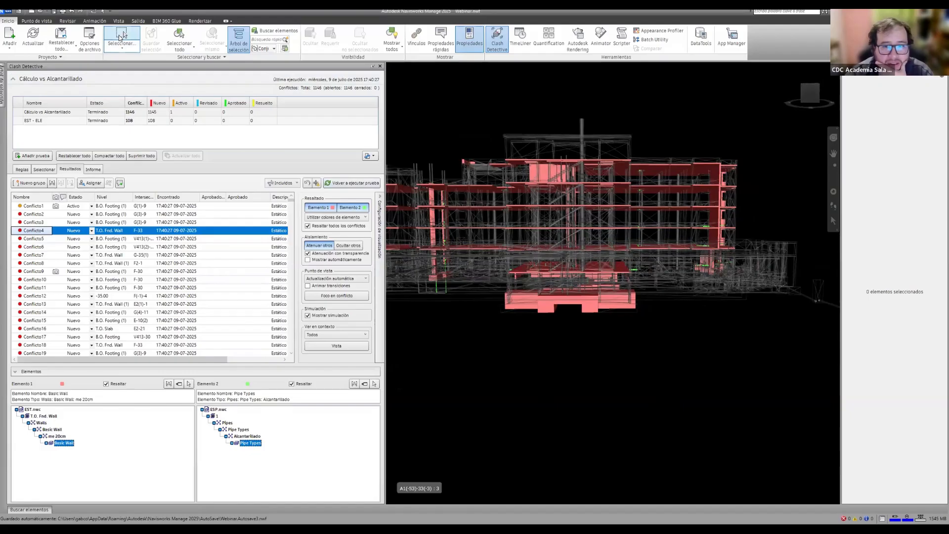
Step: Close Clash Detective and hide the EST.nwc structural model so only the building services are displayed
middle_click_drag(594, 262, 623, 283, "shift")
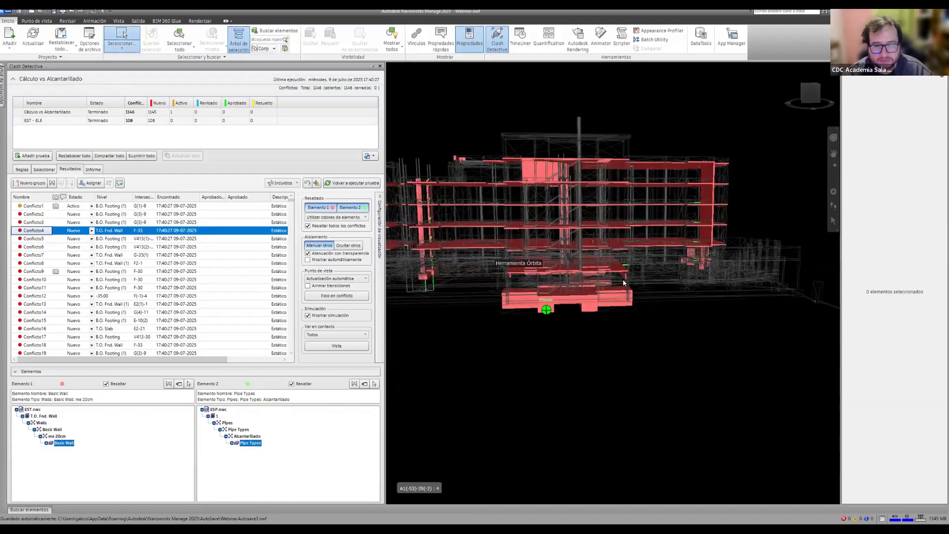
scroll(598, 296, "up", 5)
scroll(598, 241, "down", 3)
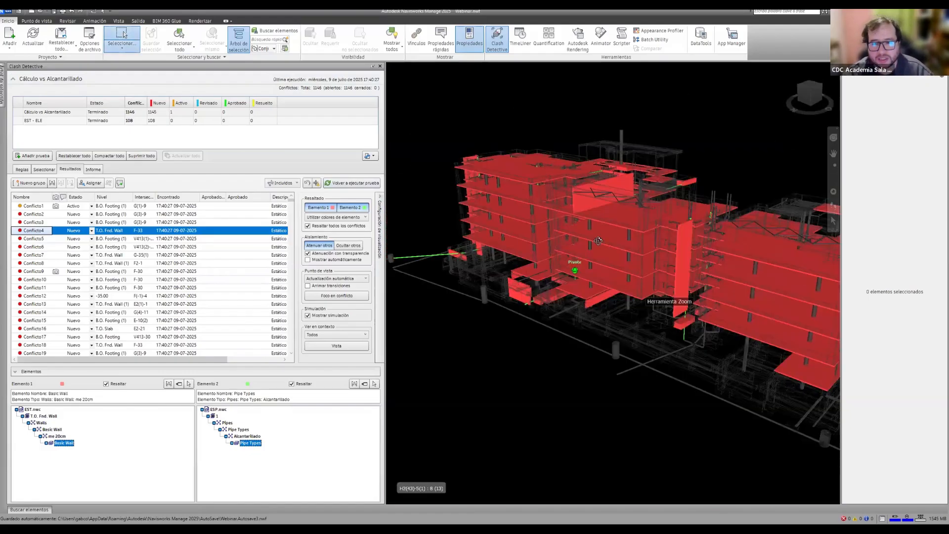
scroll(581, 244, "down", 5)
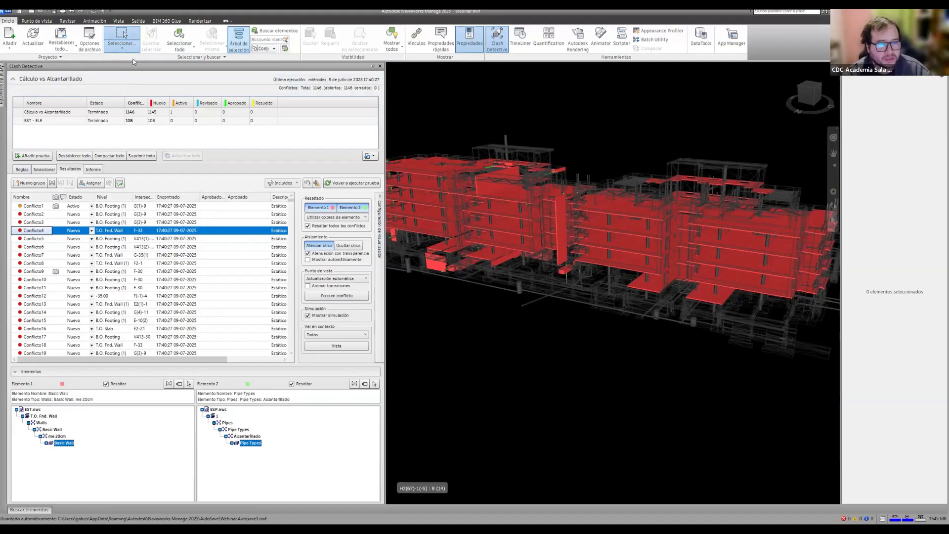
left_click(381, 66)
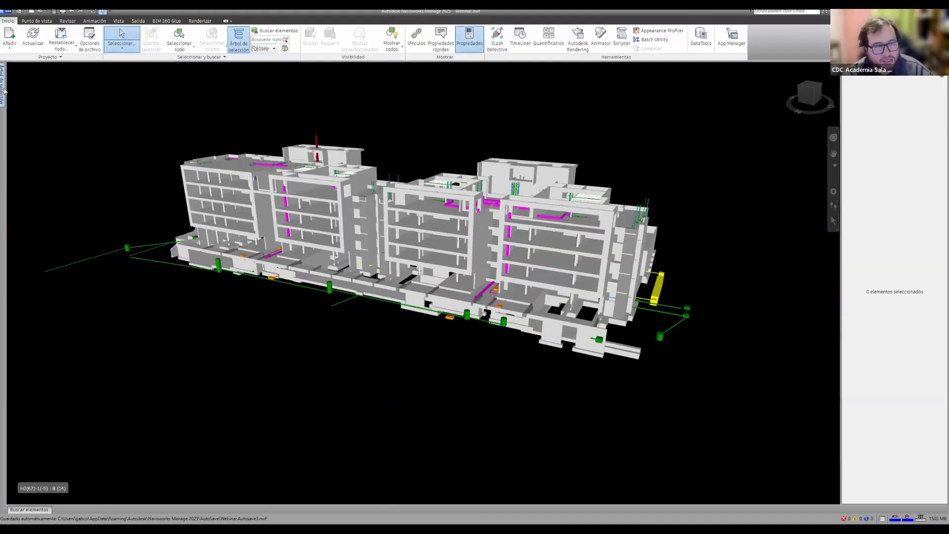
mouse_move(3, 93)
left_click(34, 93)
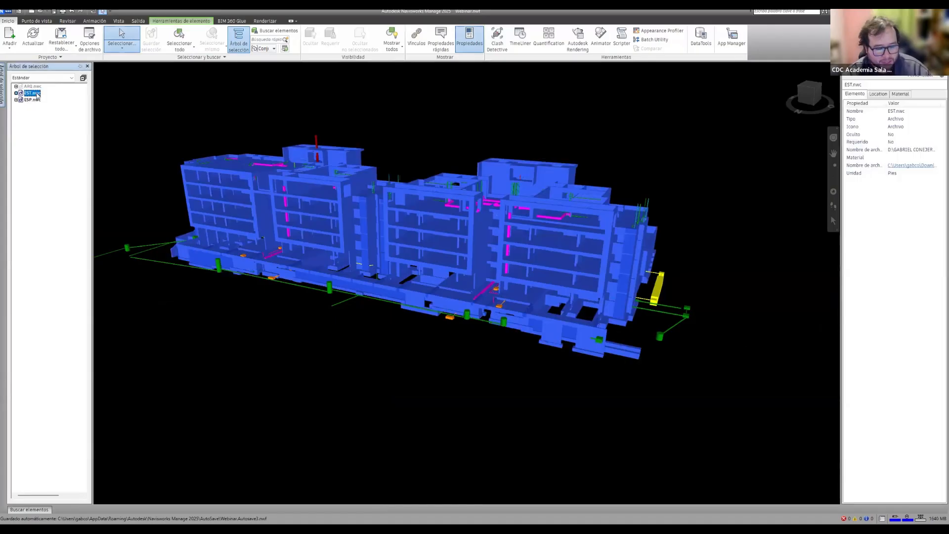
key("ctrl+h")
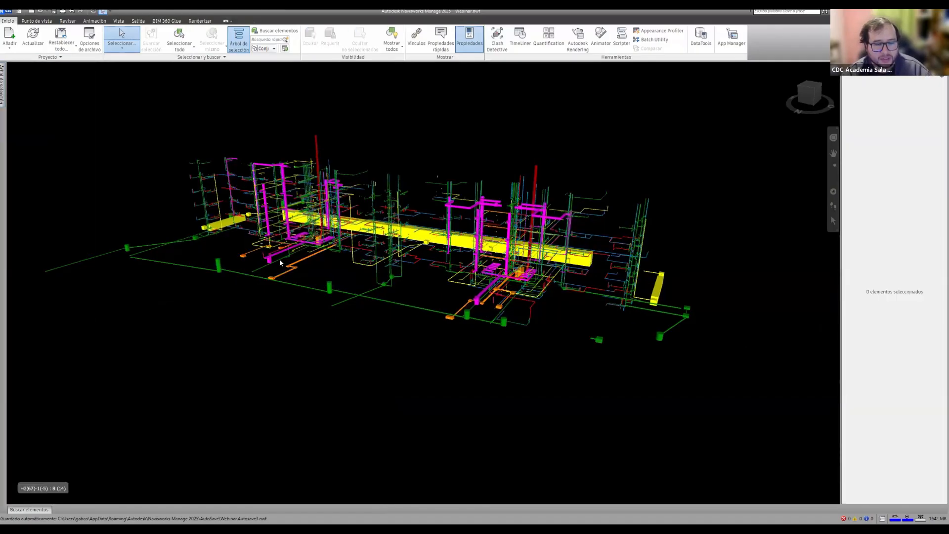
Step: Select the long Clima rectangular duct at the base of the building to show its element properties
scroll(280, 259, "up", 3)
scroll(354, 304, "up", 3)
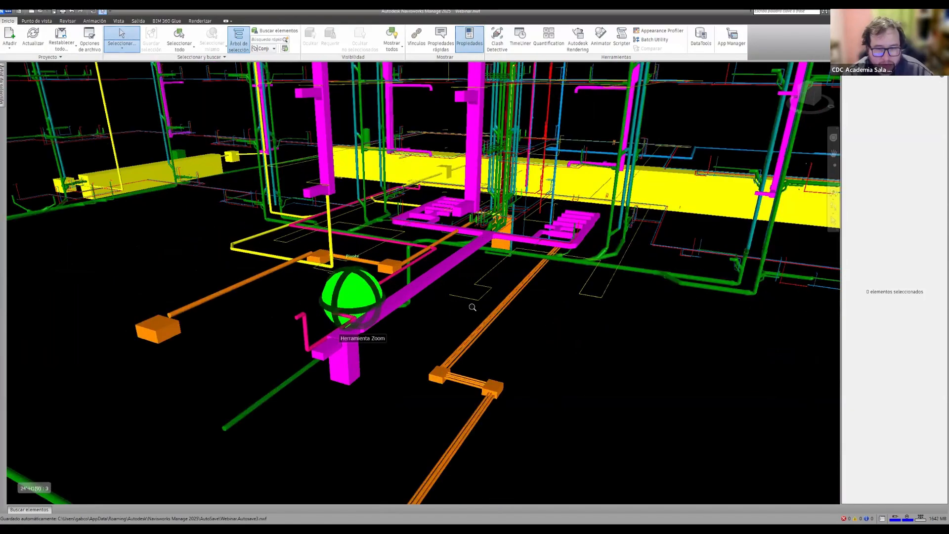
scroll(395, 299, "up", 2)
scroll(360, 314, "up", 2)
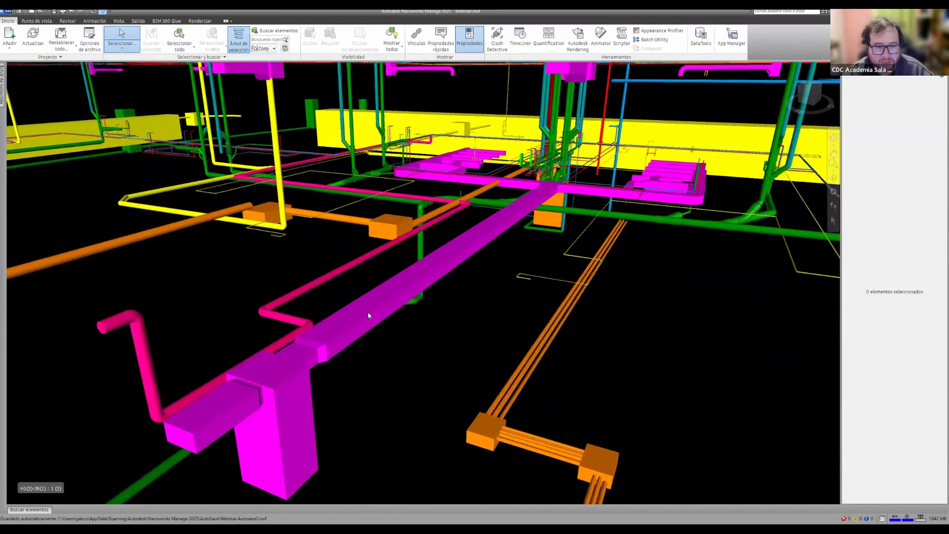
scroll(405, 340, "up", 2)
left_click(378, 311)
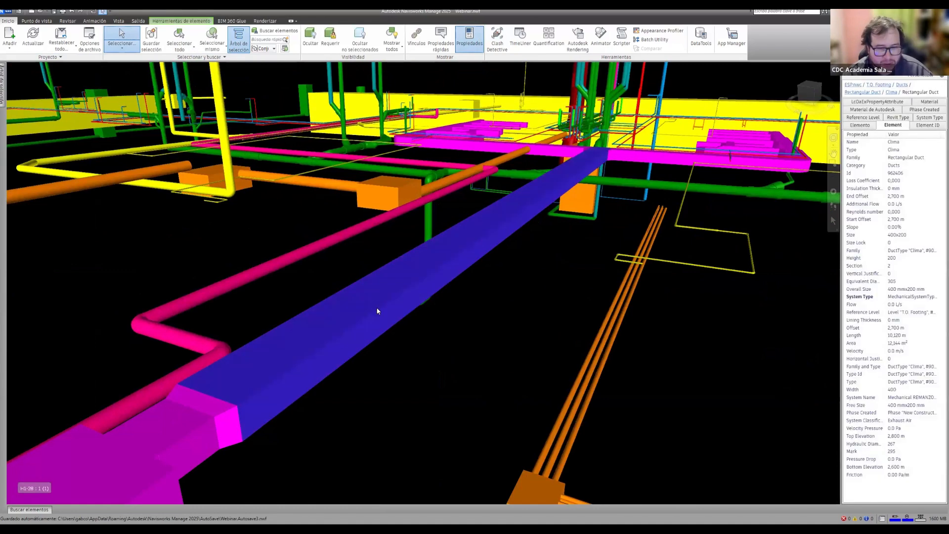
Step: Examine the selected duct from several angles, together with the pipes and fittings running alongside it
middle_click_drag(501, 288, 463, 294, "shift")
middle_click_drag(462, 298, 455, 306, "shift")
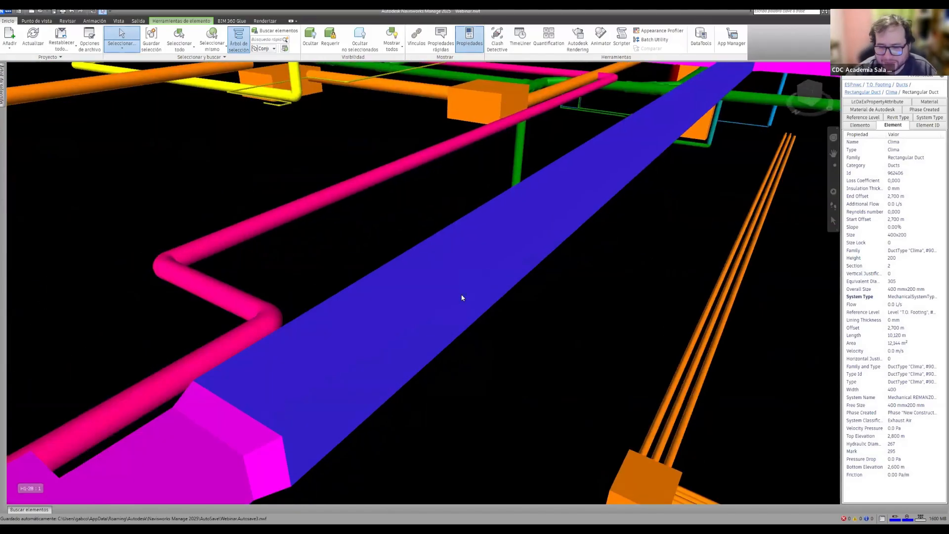
scroll(351, 345, "up", 2)
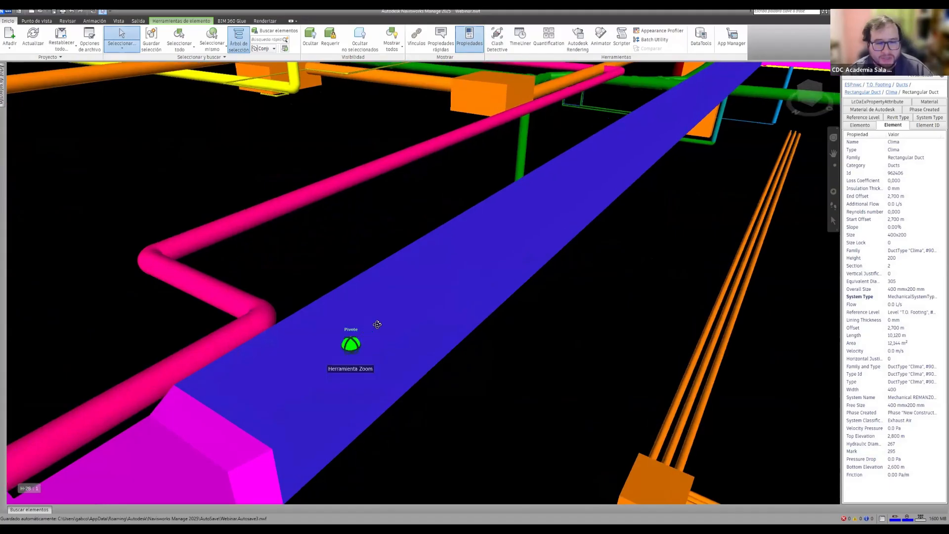
scroll(430, 321, "down", 2)
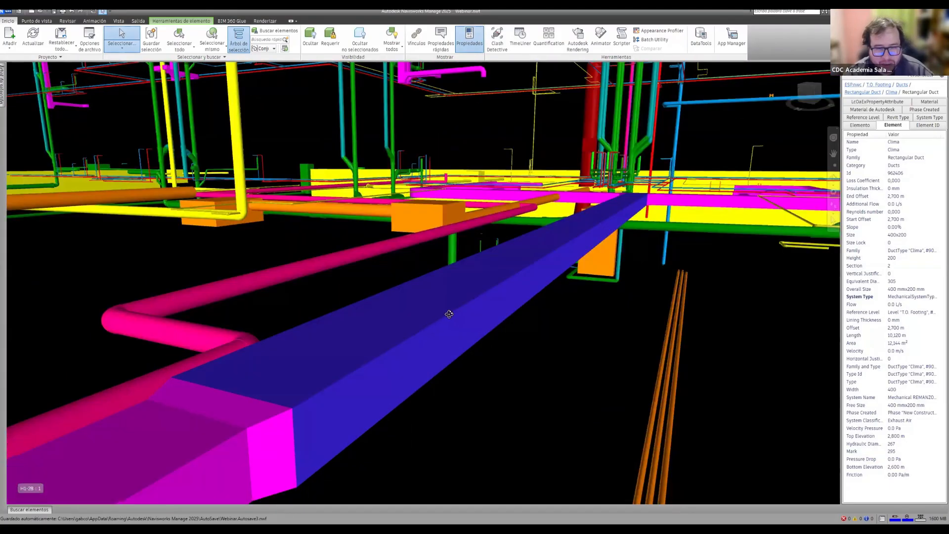
scroll(435, 320, "down", 1)
scroll(437, 320, "up", 1)
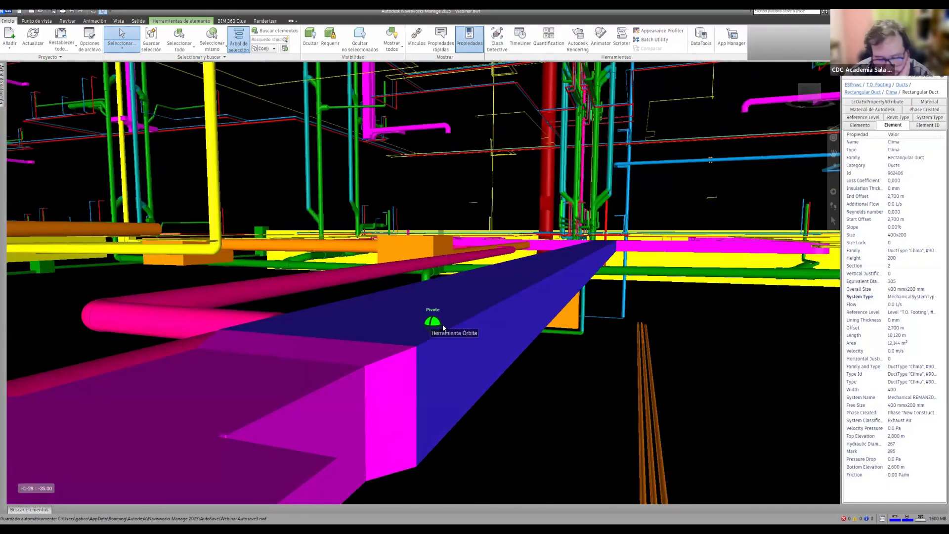
scroll(436, 328, "up", 1)
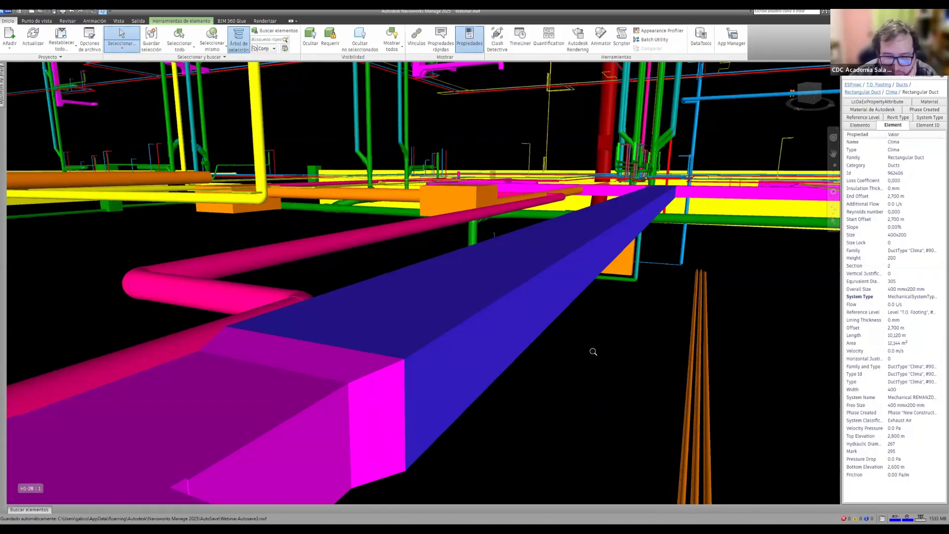
scroll(592, 350, "up", 1)
scroll(534, 344, "up", 1)
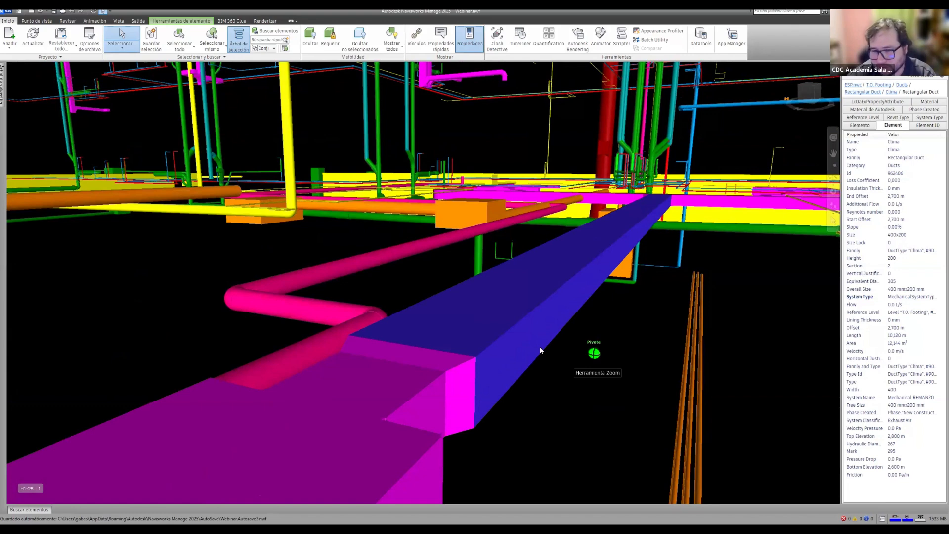
scroll(540, 347, "up", 1)
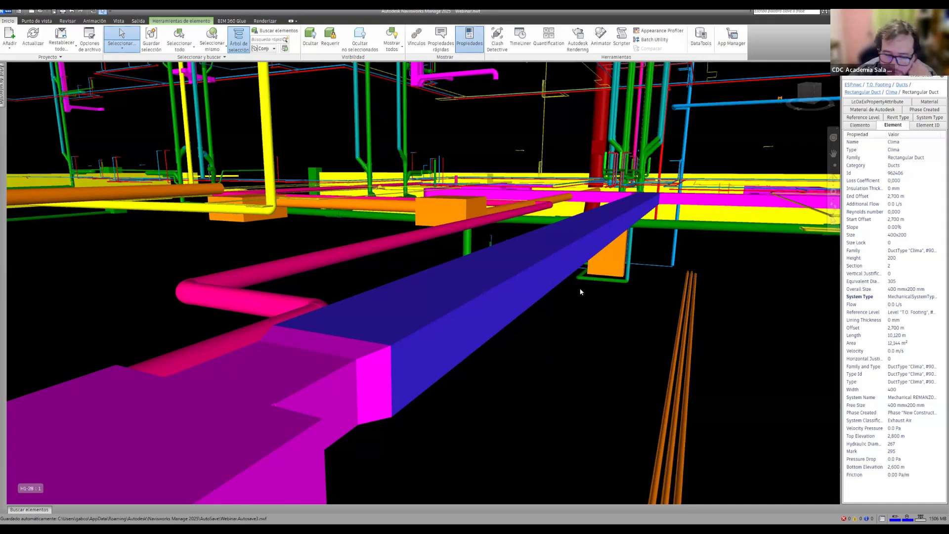
scroll(580, 290, "up", 3)
scroll(540, 307, "down", 3)
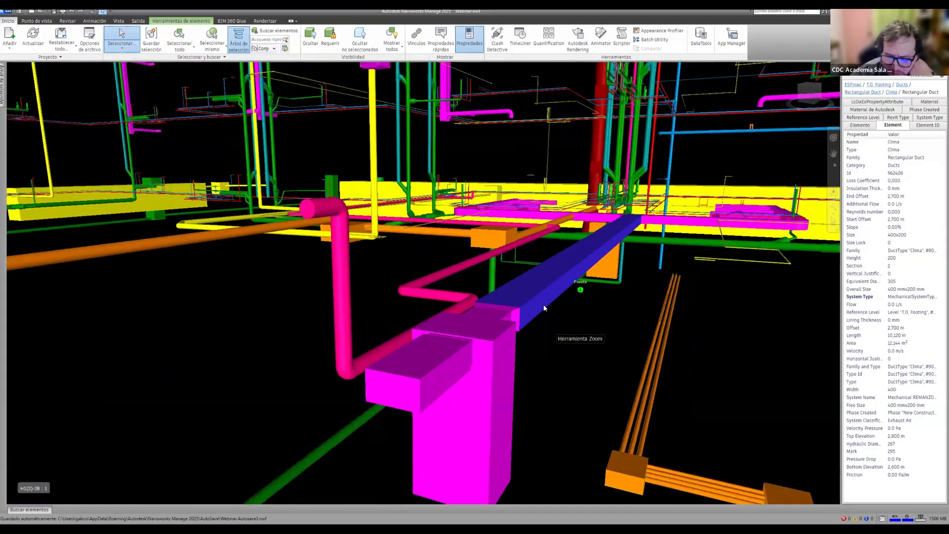
scroll(510, 321, "down", 2)
scroll(509, 324, "up", 2)
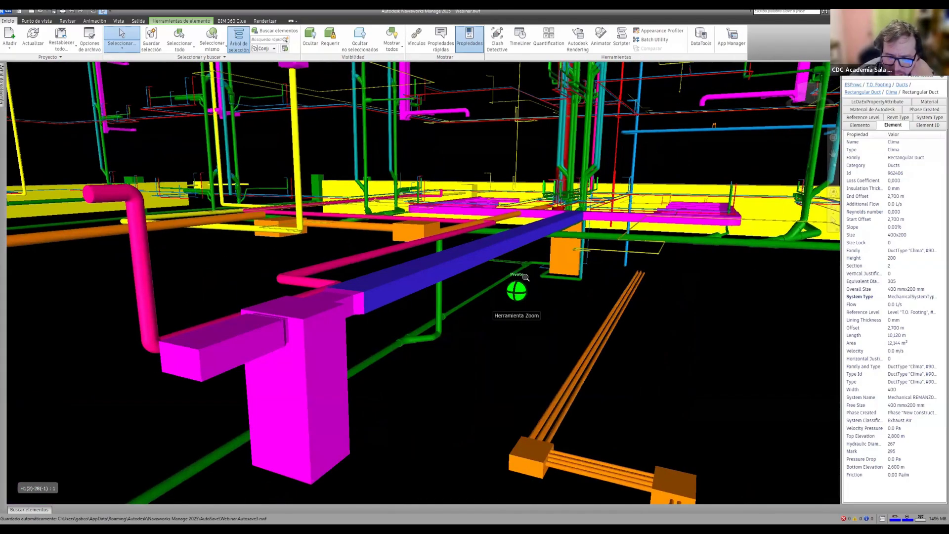
scroll(523, 291, "up", 2)
scroll(547, 305, "up", 2)
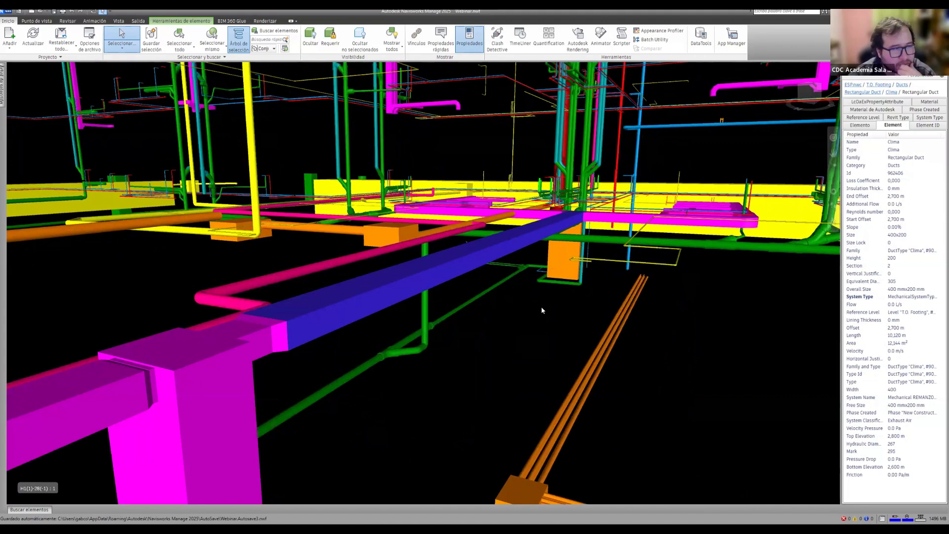
middle_click_drag(546, 305, 574, 285)
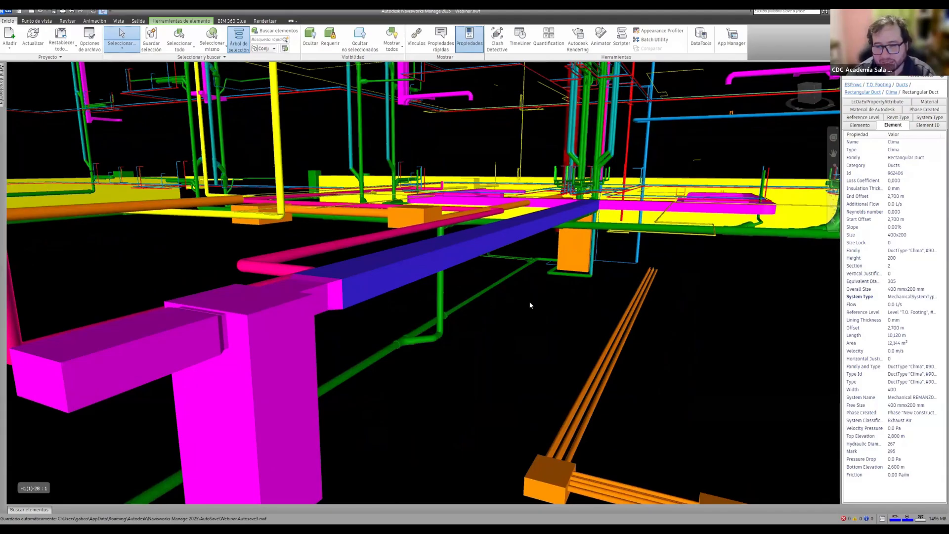
scroll(562, 307, "down", 2)
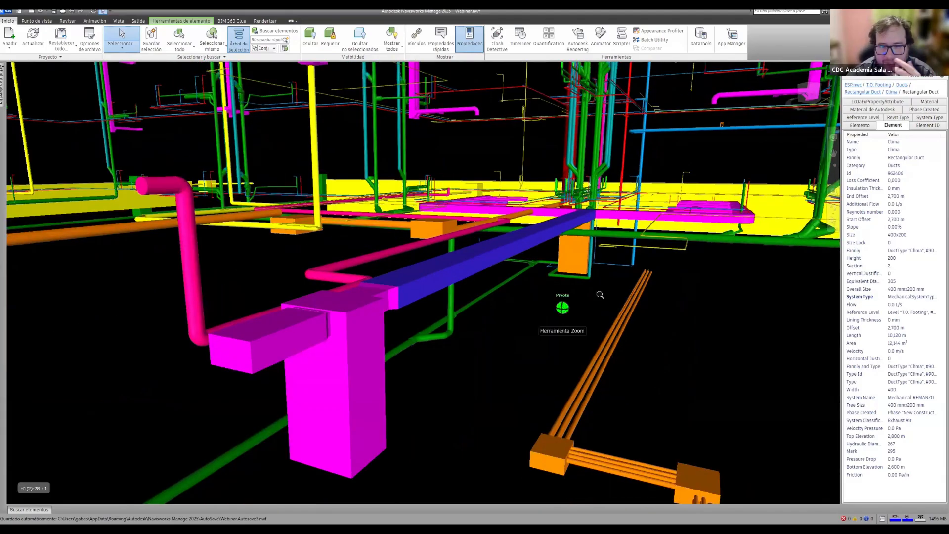
middle_click_drag(481, 321, 485, 322)
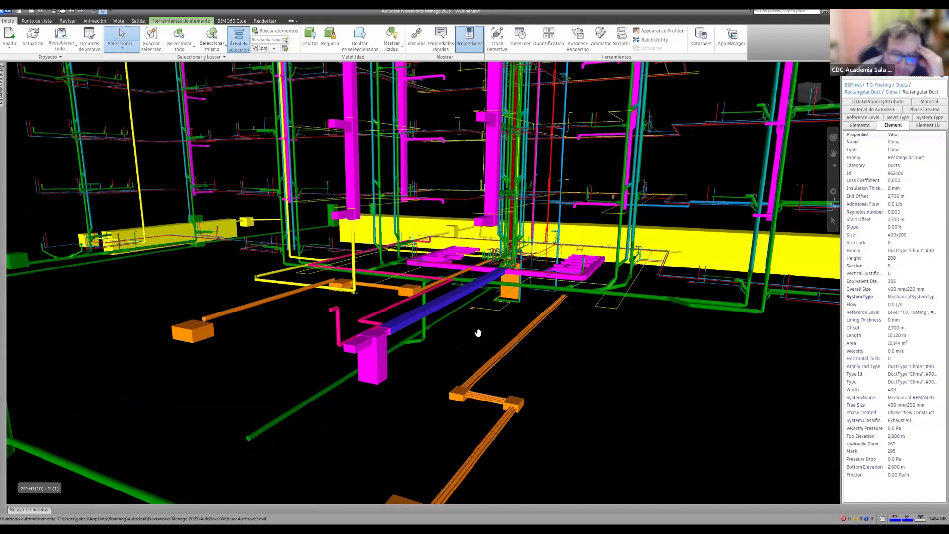
Step: Deselect the duct and examine its junction with the cross ducts and the pipes around the vertical risers
scroll(469, 295, "up", 1)
left_click(476, 293)
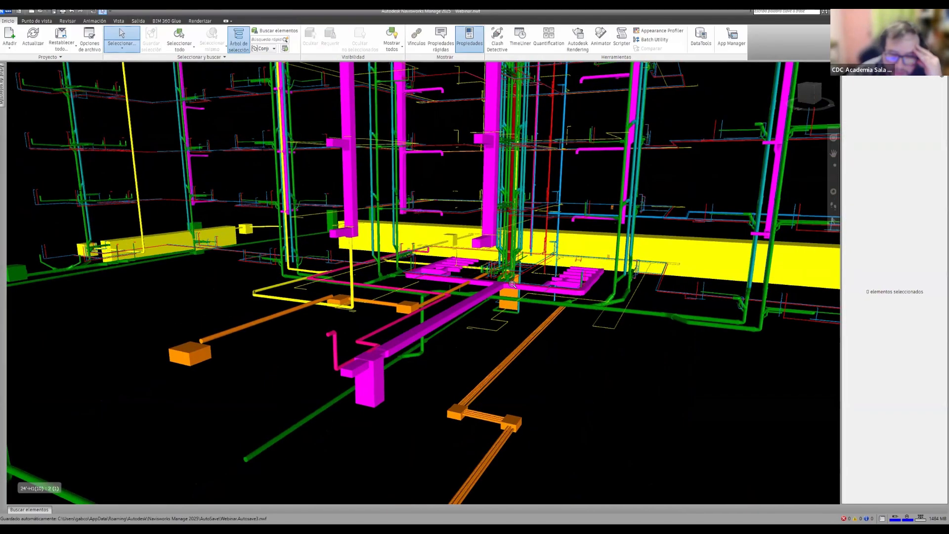
scroll(468, 293, "up", 3)
middle_click(470, 292)
scroll(438, 312, "up", 2)
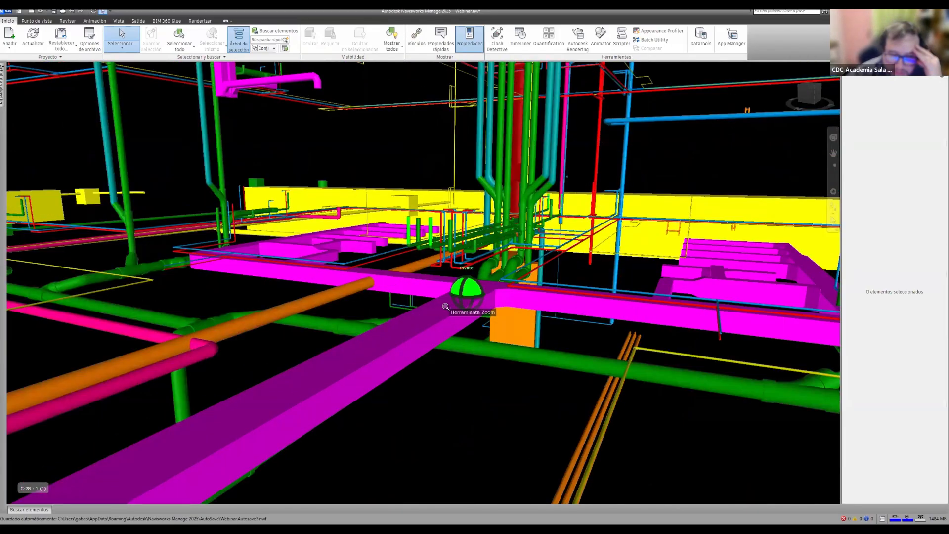
scroll(437, 314, "up", 2)
scroll(358, 397, "up", 2)
middle_click_drag(358, 397, 342, 423)
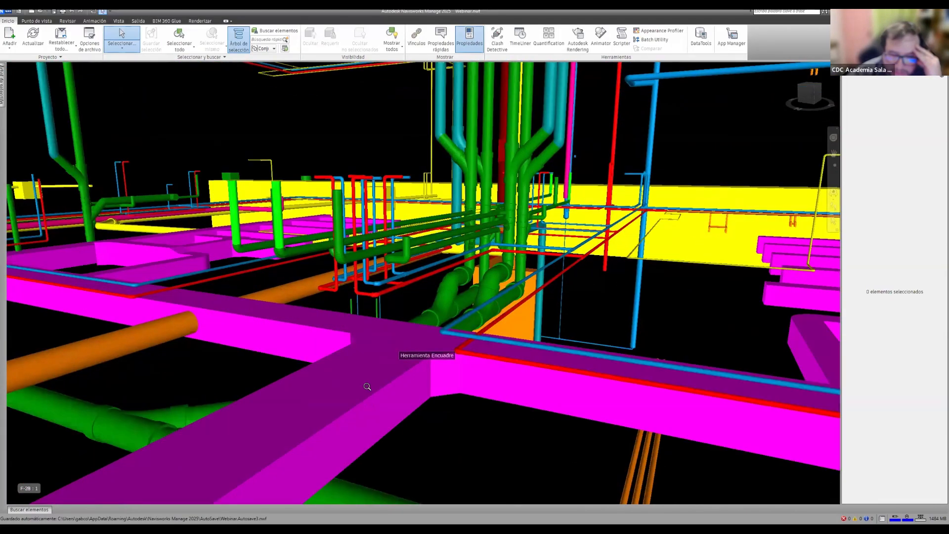
scroll(440, 370, "down", 3)
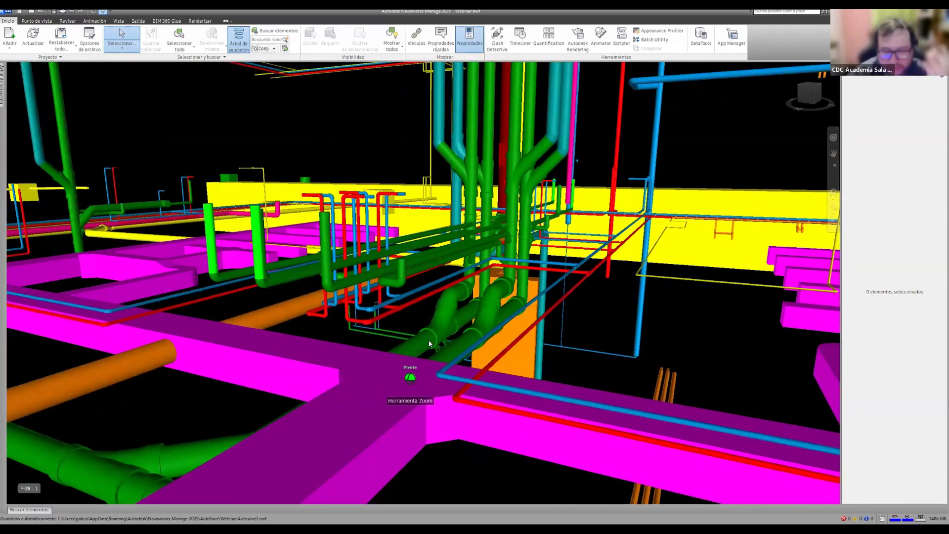
scroll(430, 343, "down", 2)
middle_click_drag(429, 344, 422, 341)
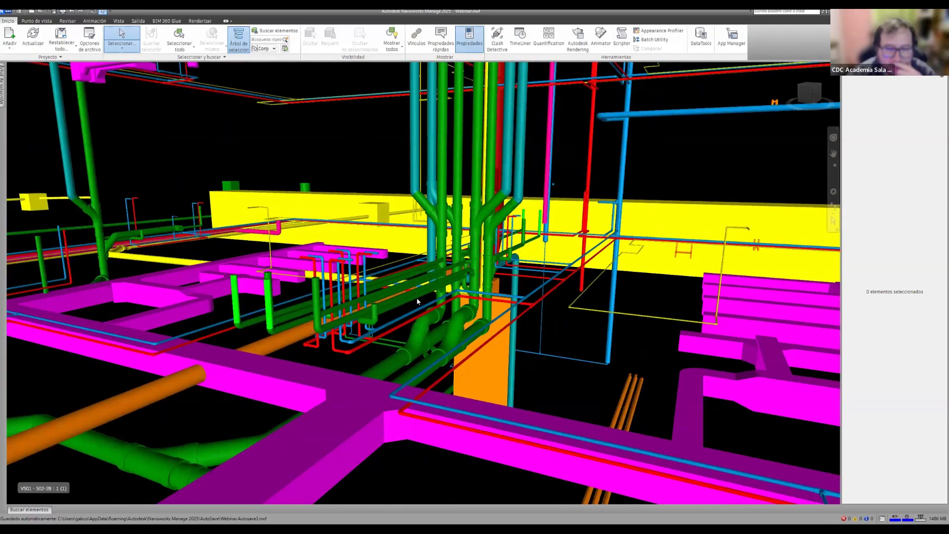
scroll(380, 317, "up", 2)
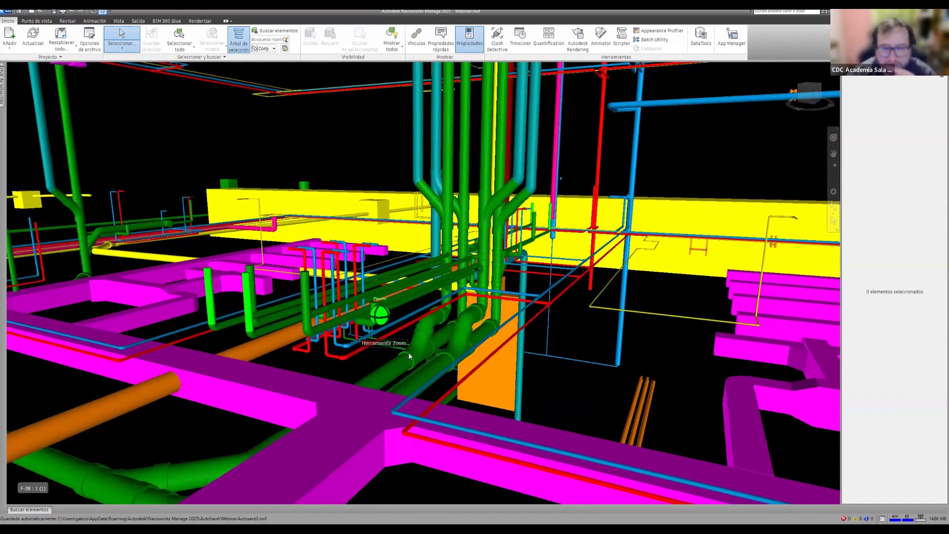
scroll(409, 352, "up", 2)
middle_click_drag(408, 352, 410, 346)
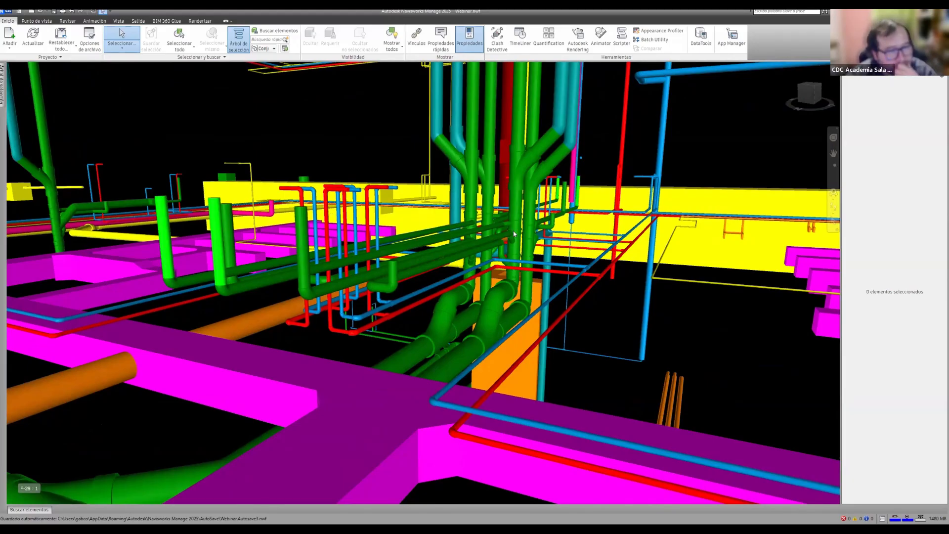
scroll(590, 259, "down", 1)
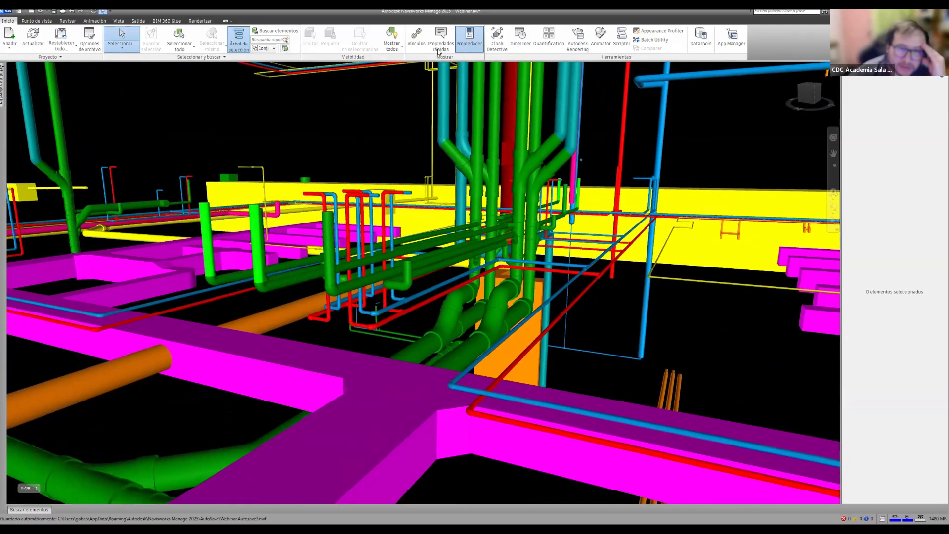
Step: Reopen Clash Detective and show the rules for omitting conflicts in the Cálculo vs Alcantarillado test
left_click(497, 39)
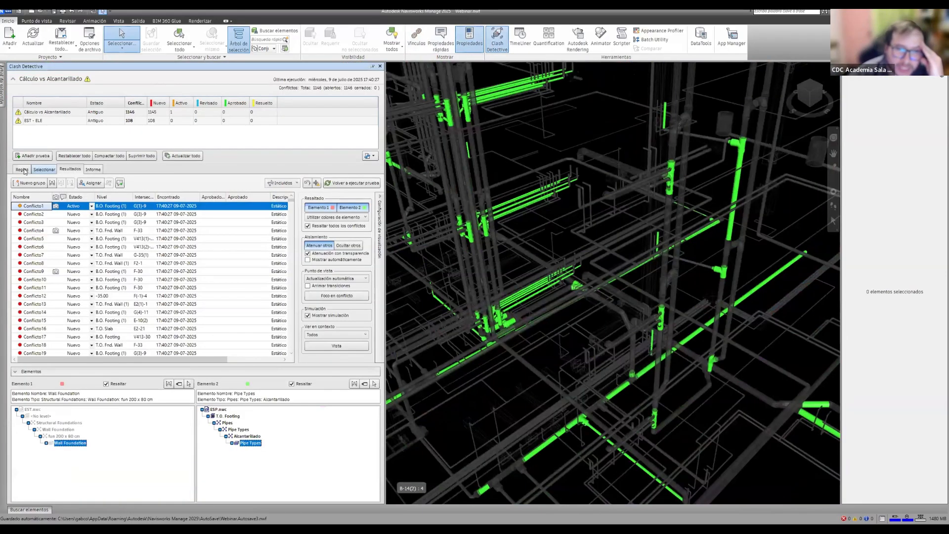
left_click(22, 170)
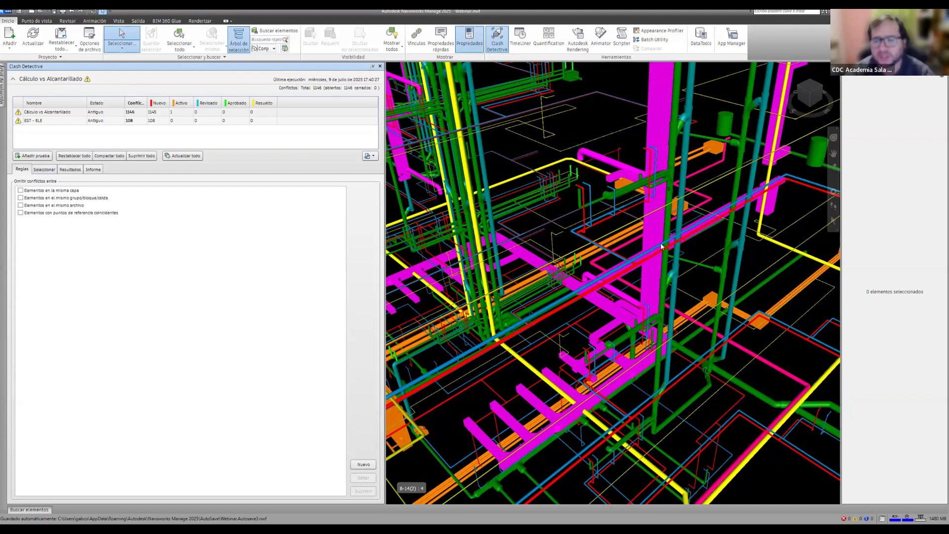
scroll(661, 242, "up", 2)
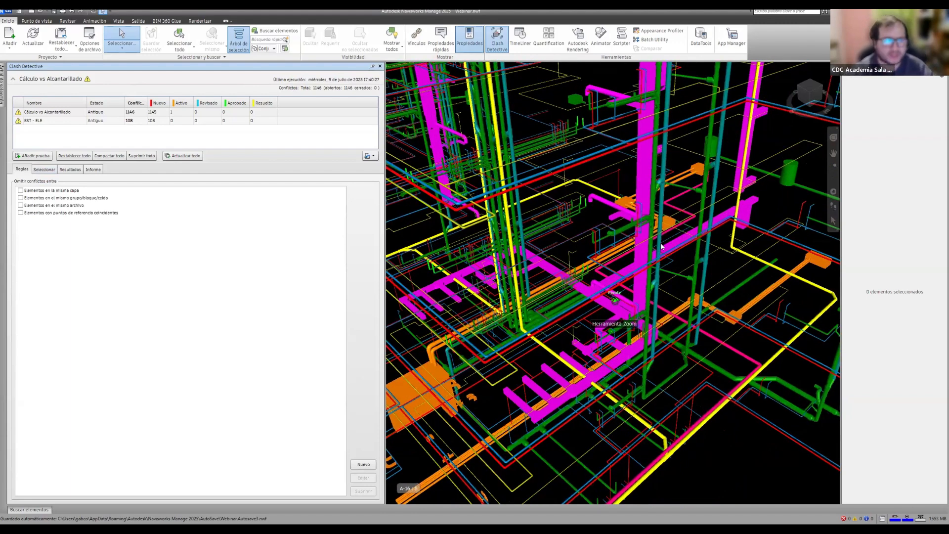
scroll(661, 245, "down", 3)
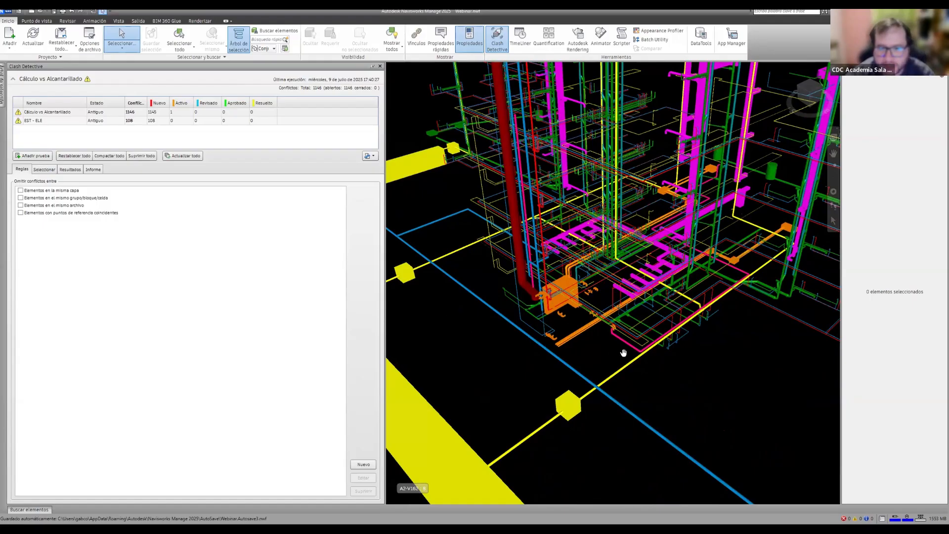
middle_click_drag(624, 353, 584, 329)
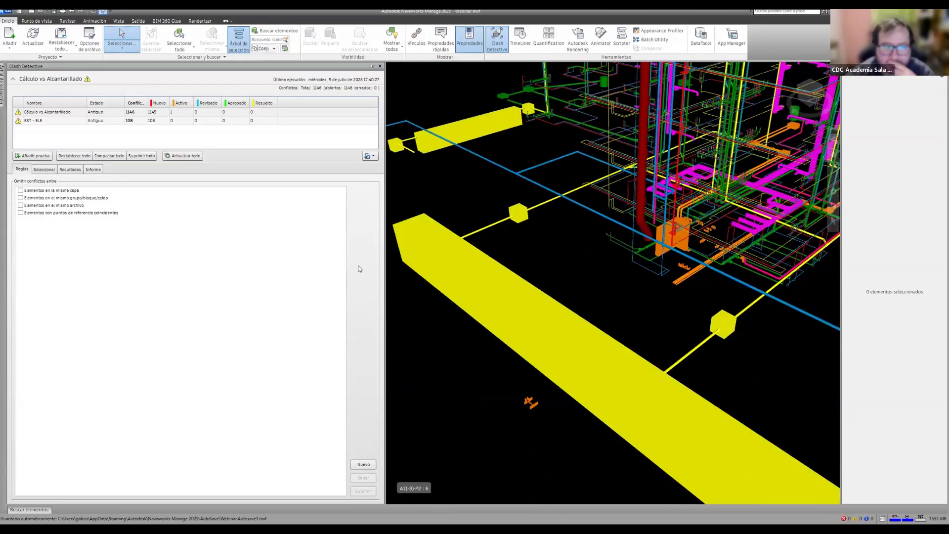
Step: Go through the four rules for omitting conflicts: same layer, same group/block/cell, same file, and coincident reference points
left_click(72, 191)
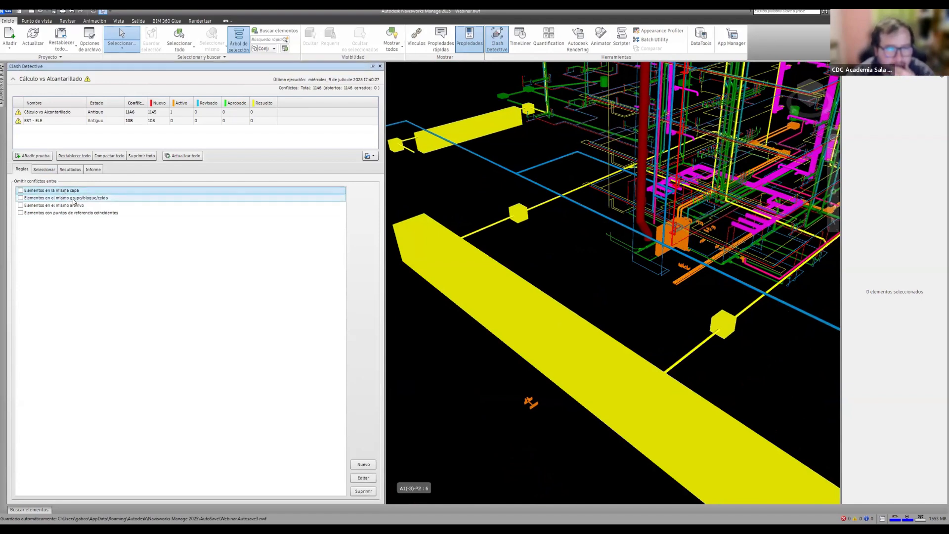
left_click(69, 198)
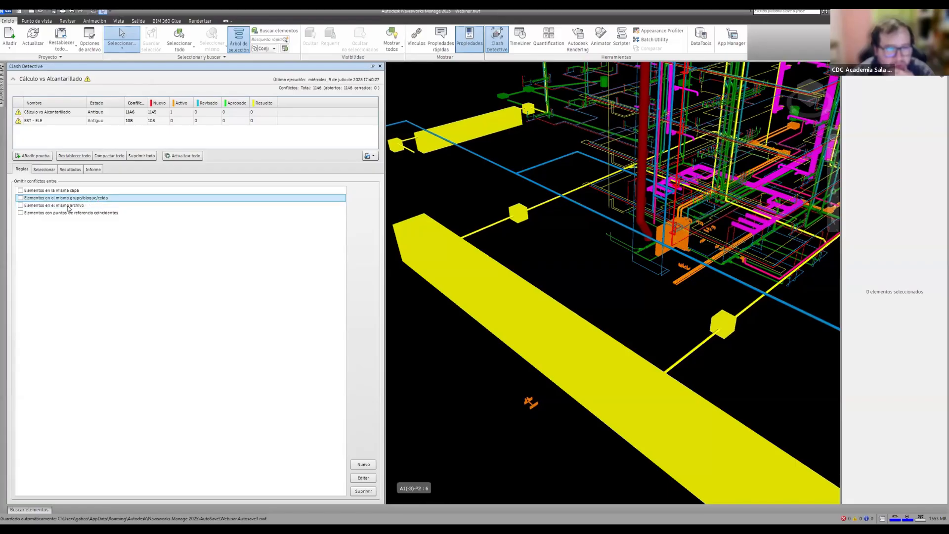
left_click(55, 205)
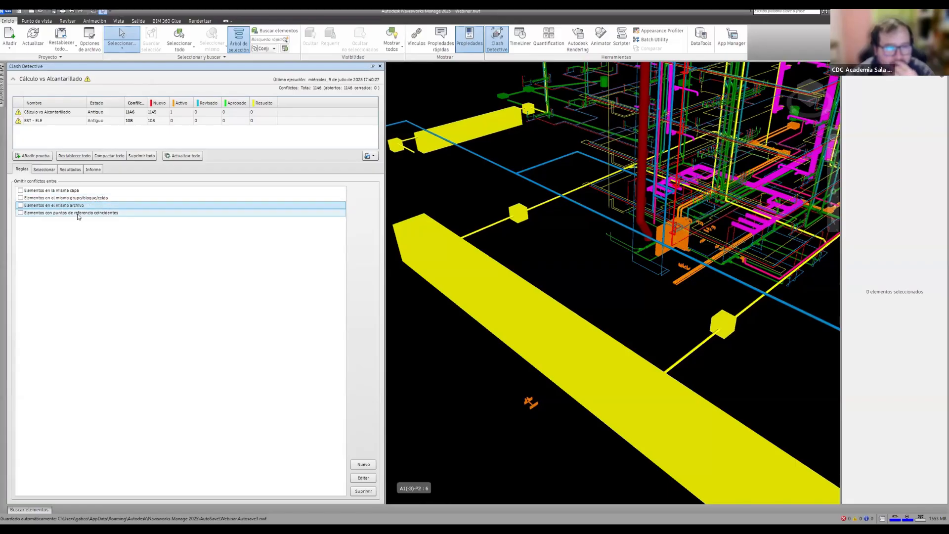
left_click(77, 213)
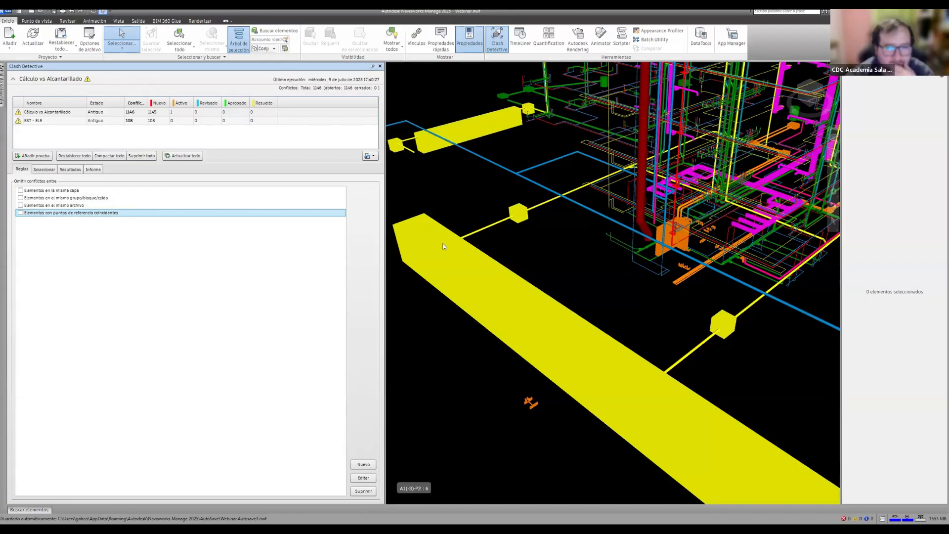
middle_click_drag(539, 245, 470, 251)
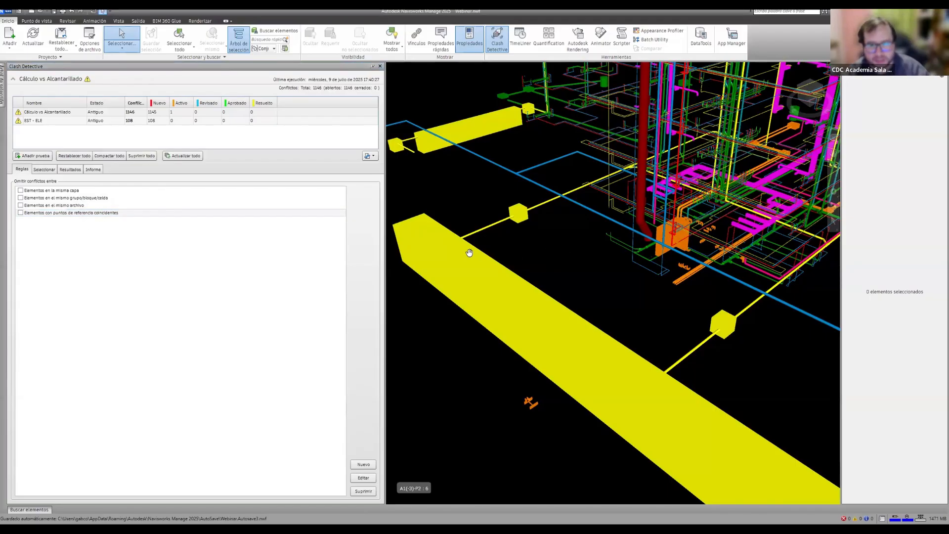
mouse_move(500, 279)
middle_mouse_down("shift")
mouse_move(507, 287)
mouse_move(451, 278)
middle_mouse_up("shift")
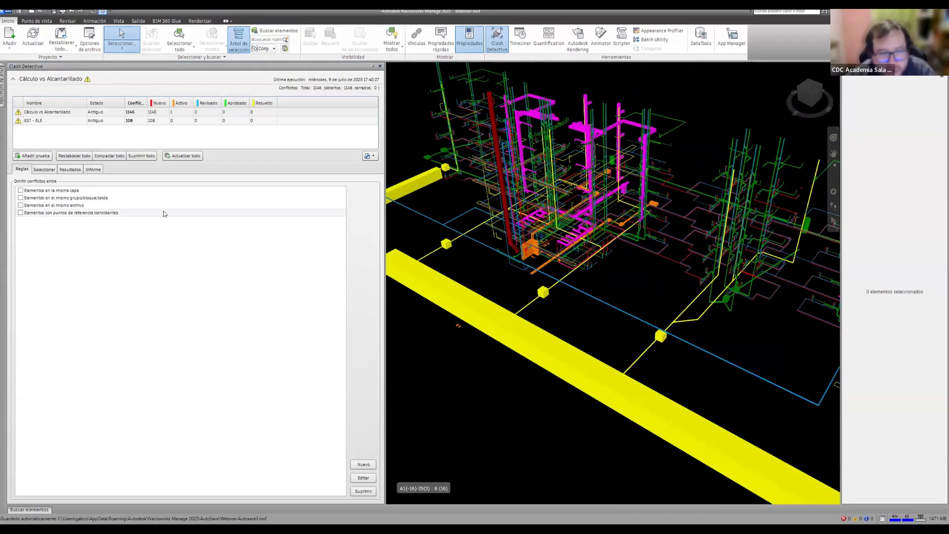
Step: Review the selection sets and clash results of the Cálculo vs Alcantarillado test and return to its omission rules
left_click(44, 169)
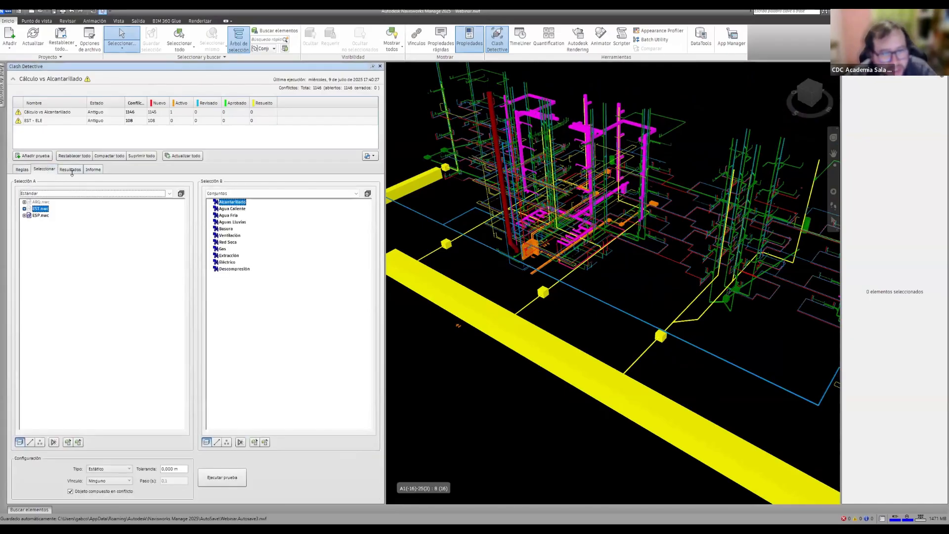
left_click(73, 169)
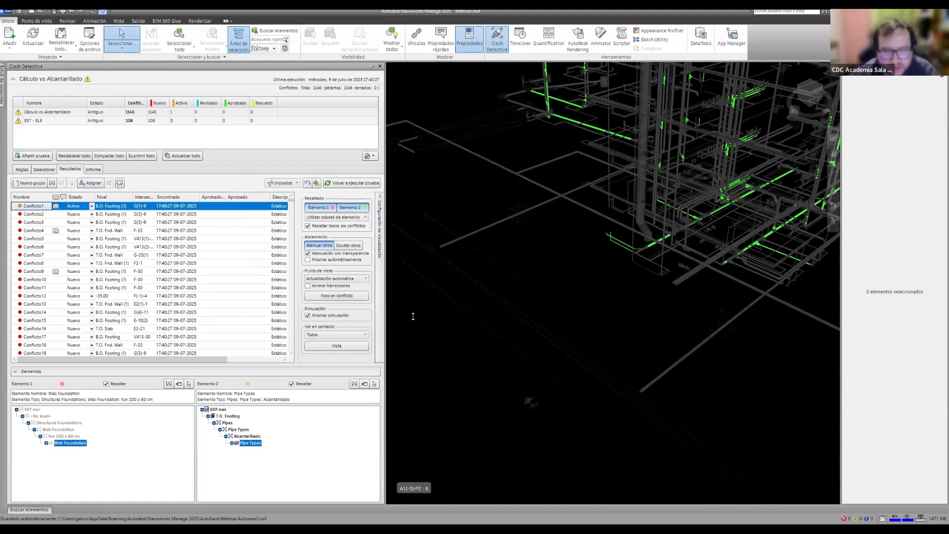
left_click(22, 169)
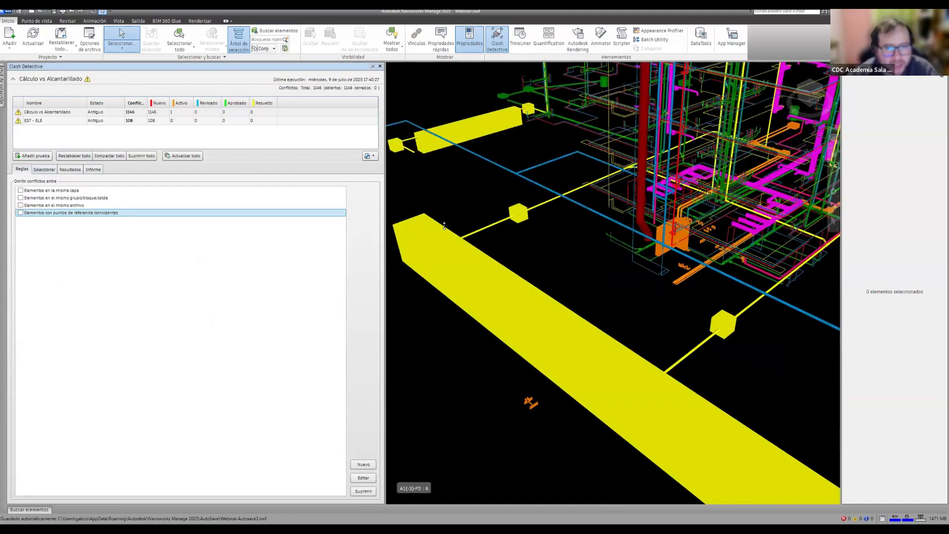
left_click(455, 379)
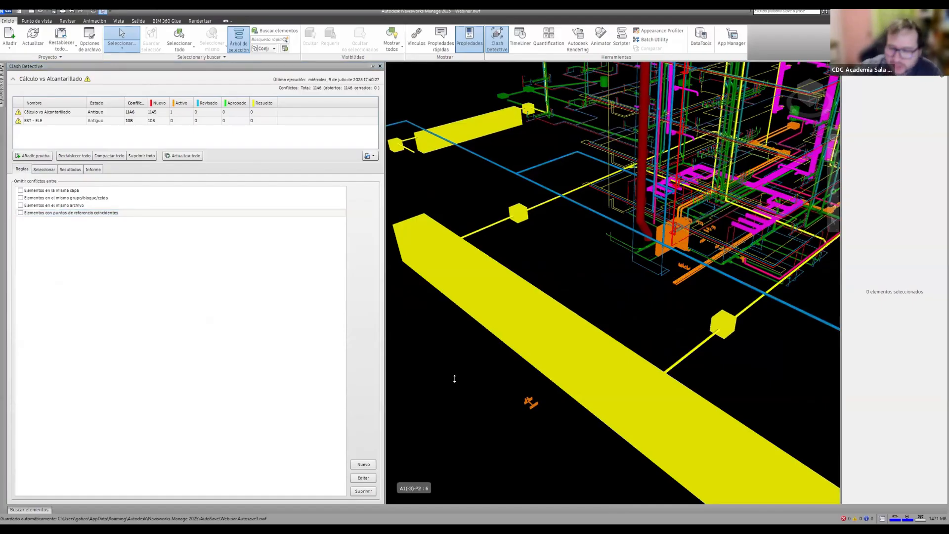